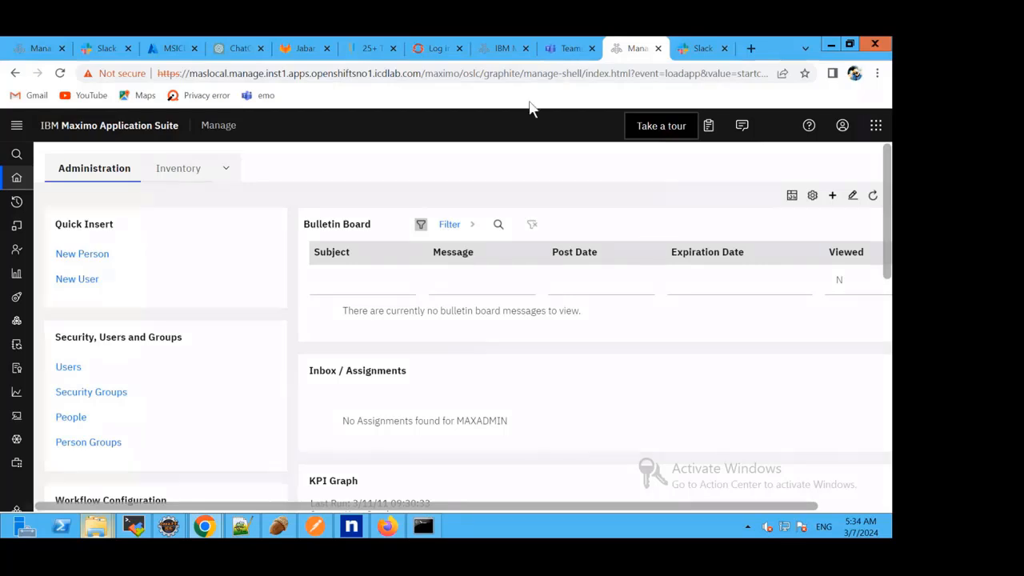
Switch to the Slack API site, open the MaximoIT app and examine its App Credentials in the basic information.
left_click(100, 49)
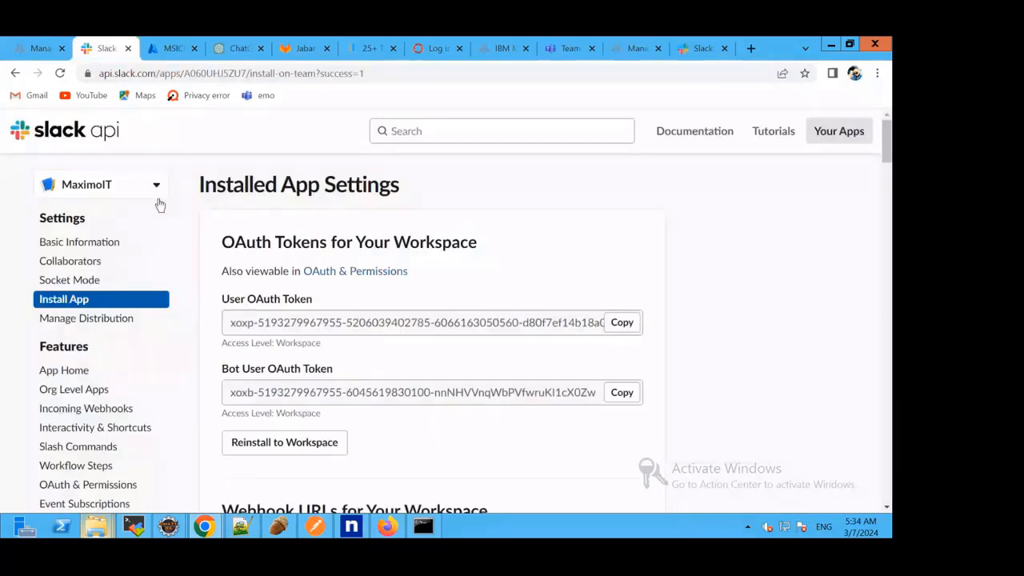
left_click(828, 136)
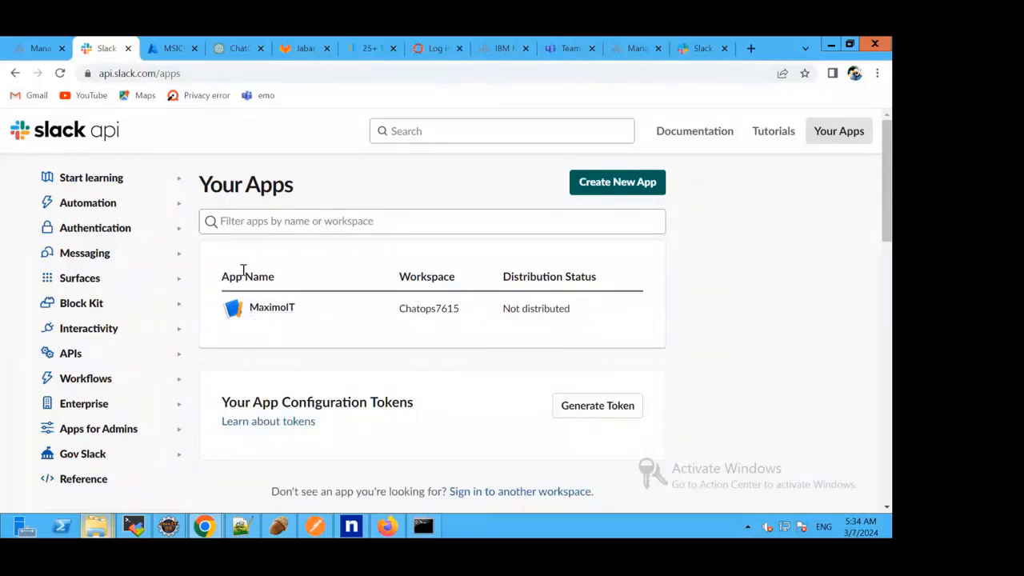
left_click(276, 317)
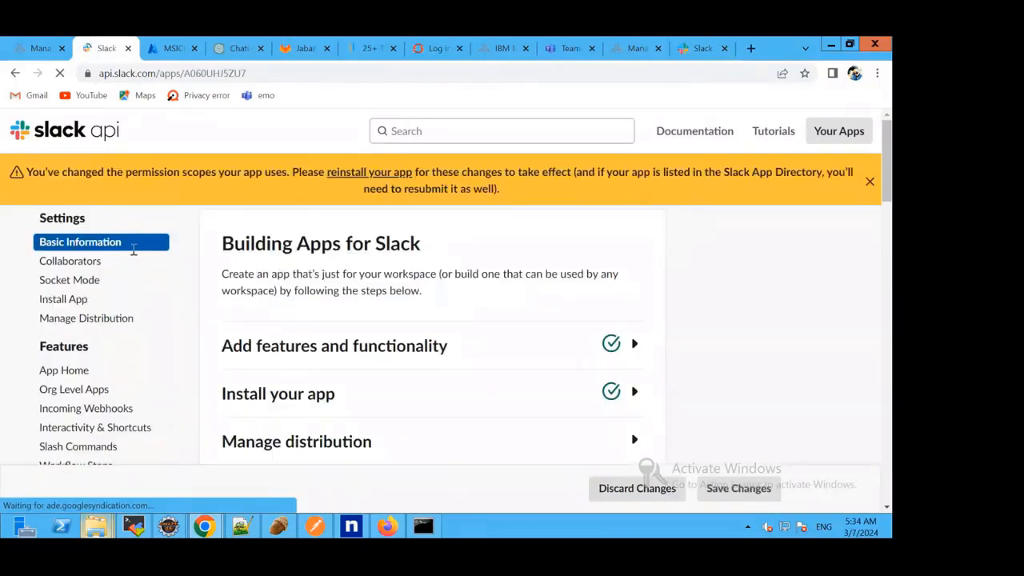
scroll(342, 274, "down", 3)
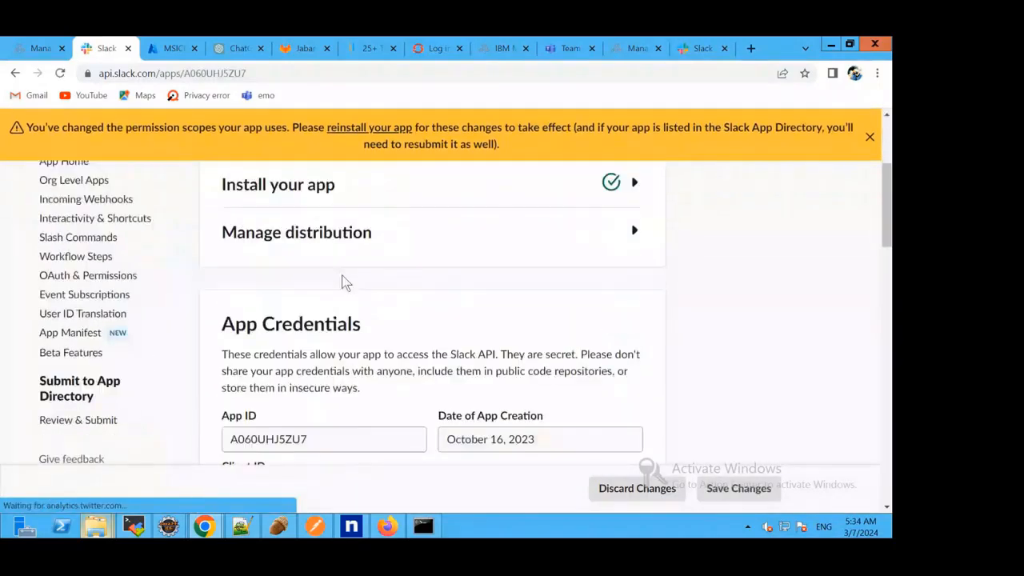
scroll(423, 260, "down", 2)
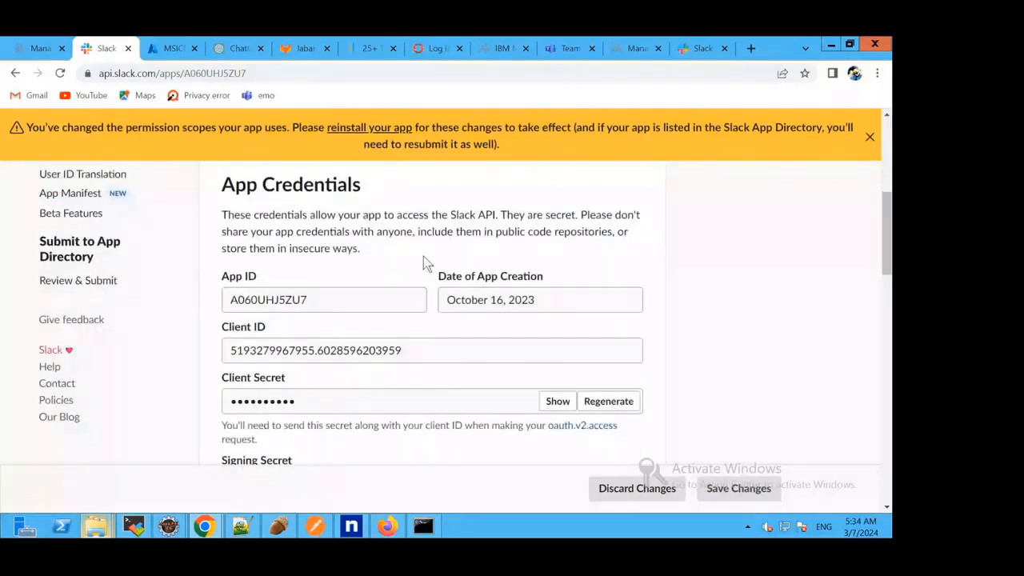
scroll(428, 272, "down", 1)
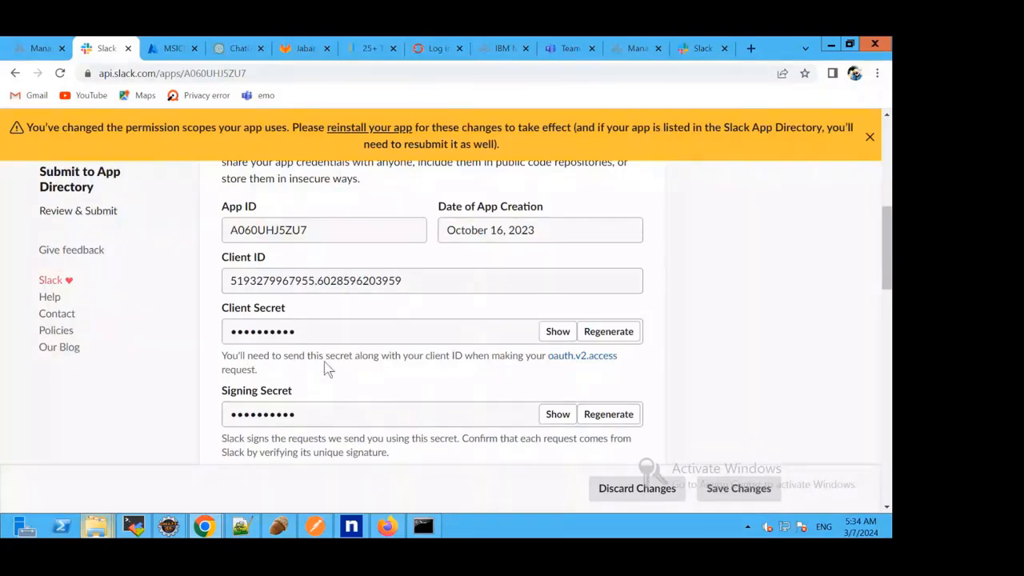
scroll(337, 337, "up", 1)
scroll(339, 344, "up", 2)
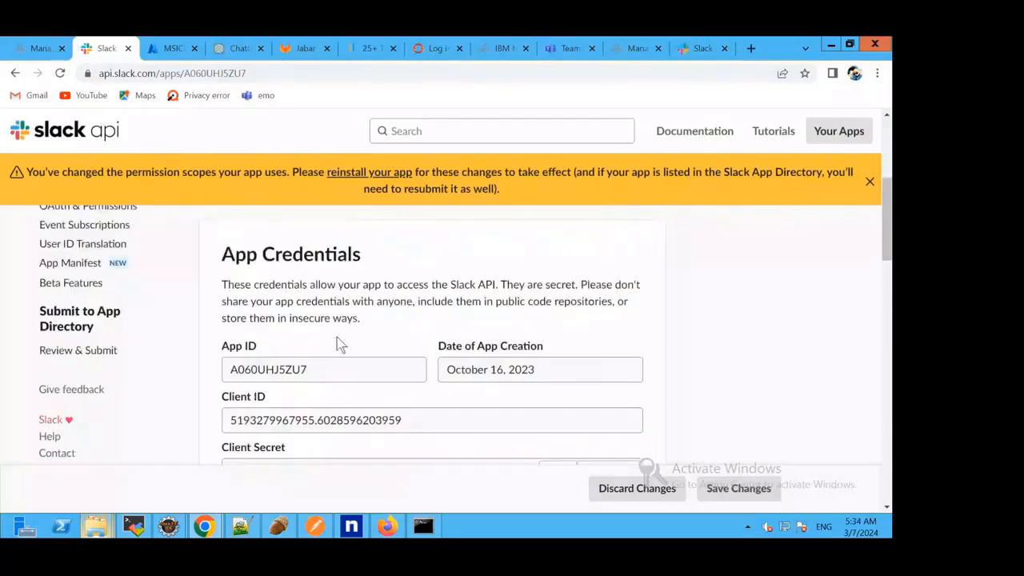
scroll(357, 263, "up", 4)
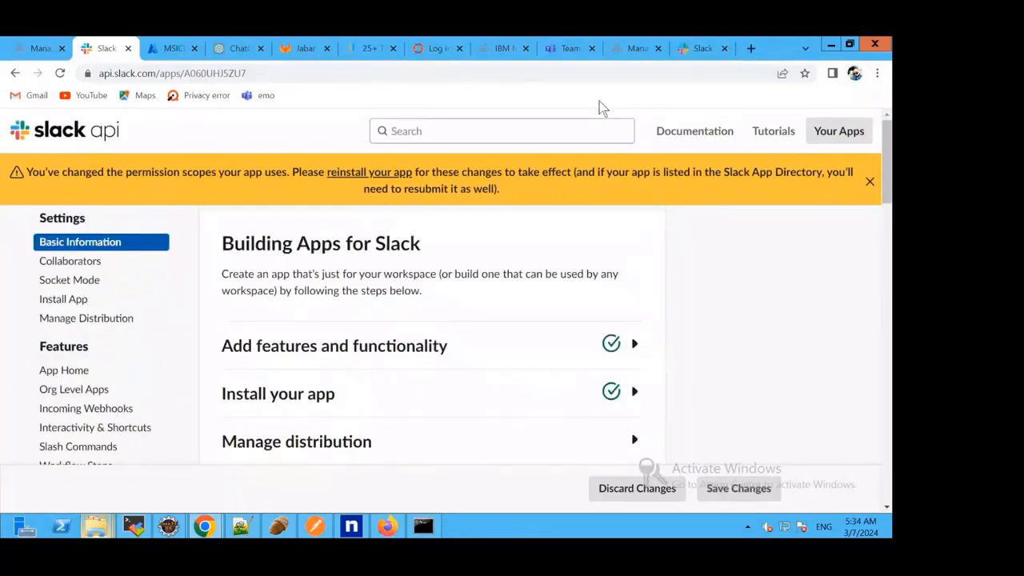
Switch to Maximo Manage and open the ChatOps Configuration application from the recent applications.
left_click(627, 49)
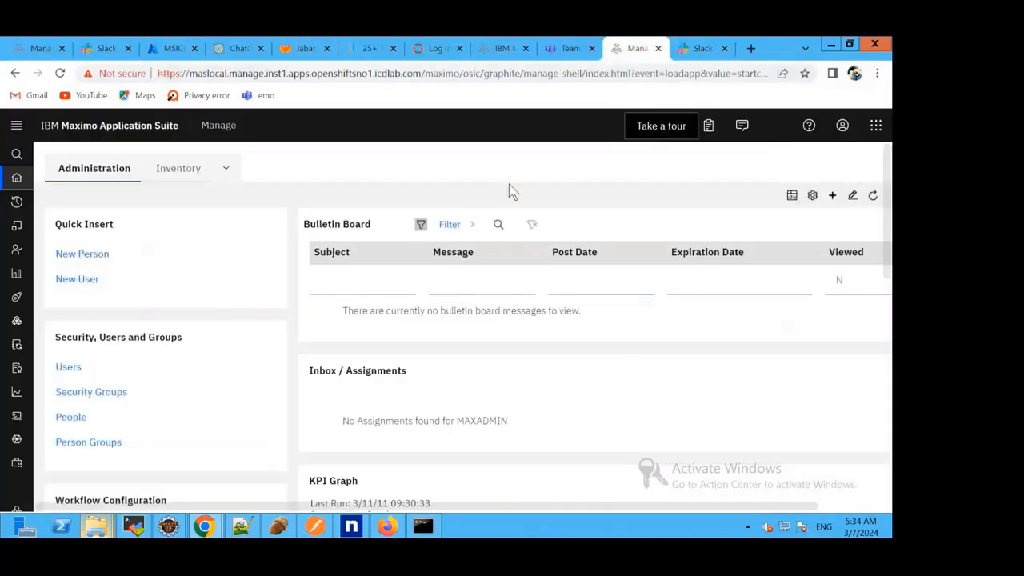
mouse_move(14, 206)
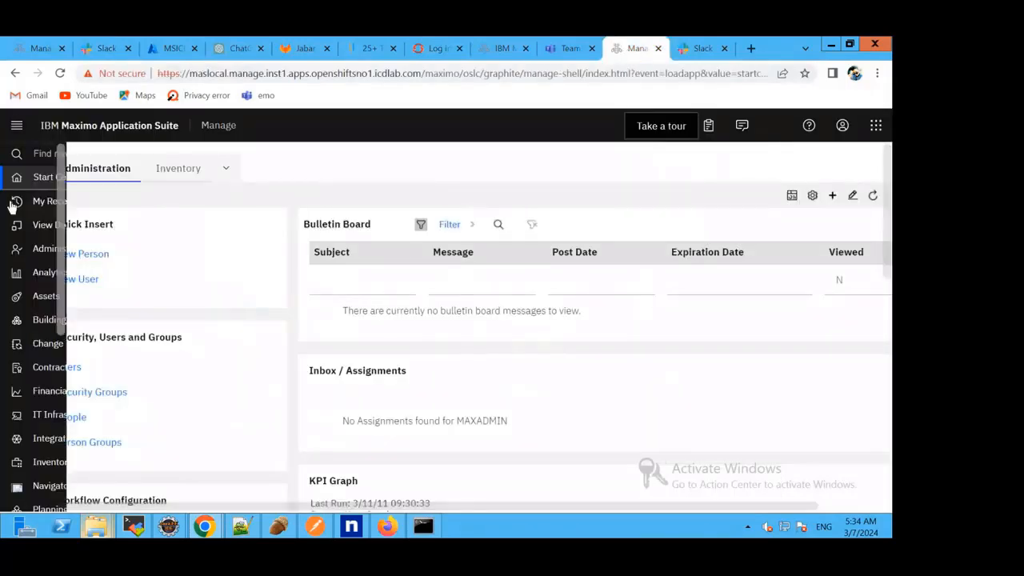
left_click(86, 202)
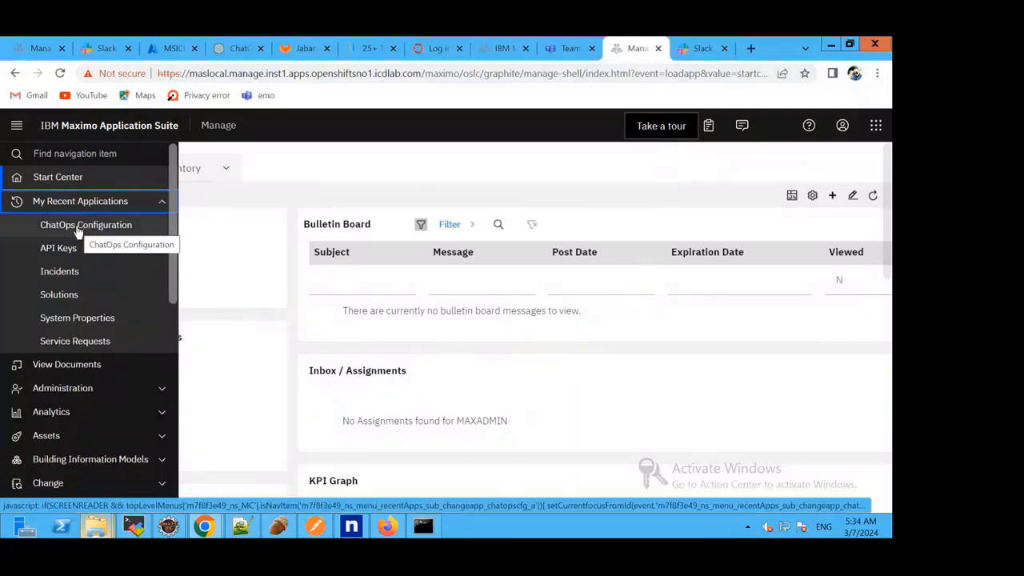
left_click(77, 227)
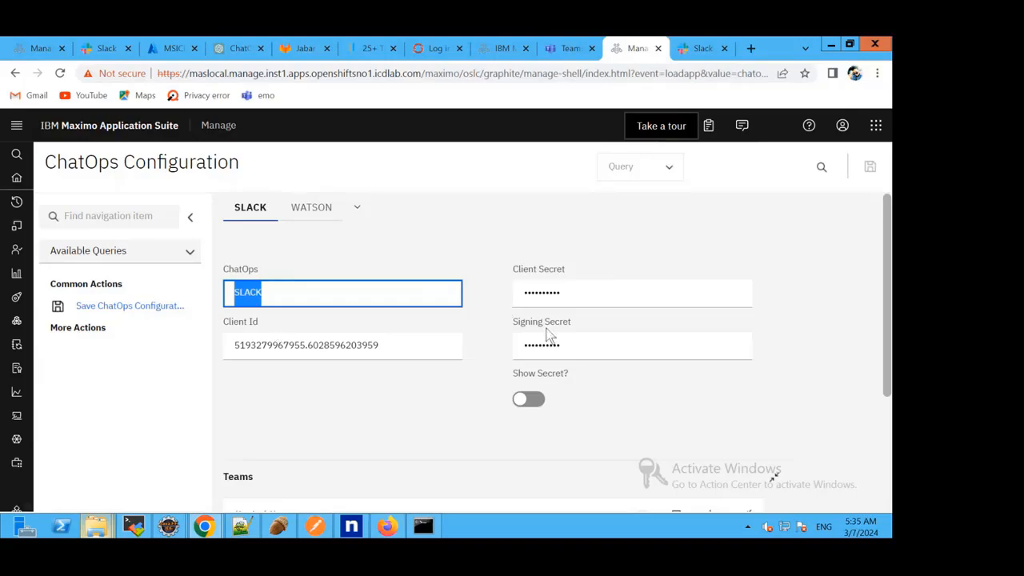
Compare the client ID, client secret and signing secret fields of the Slack app with the ChatOps Configuration record.
left_click(106, 50)
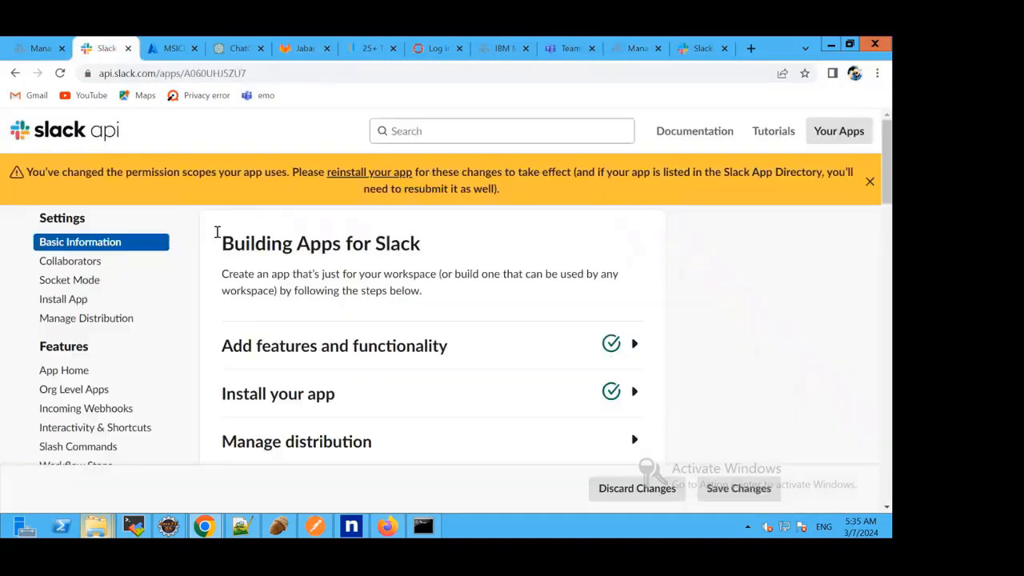
scroll(405, 274, "down", 5)
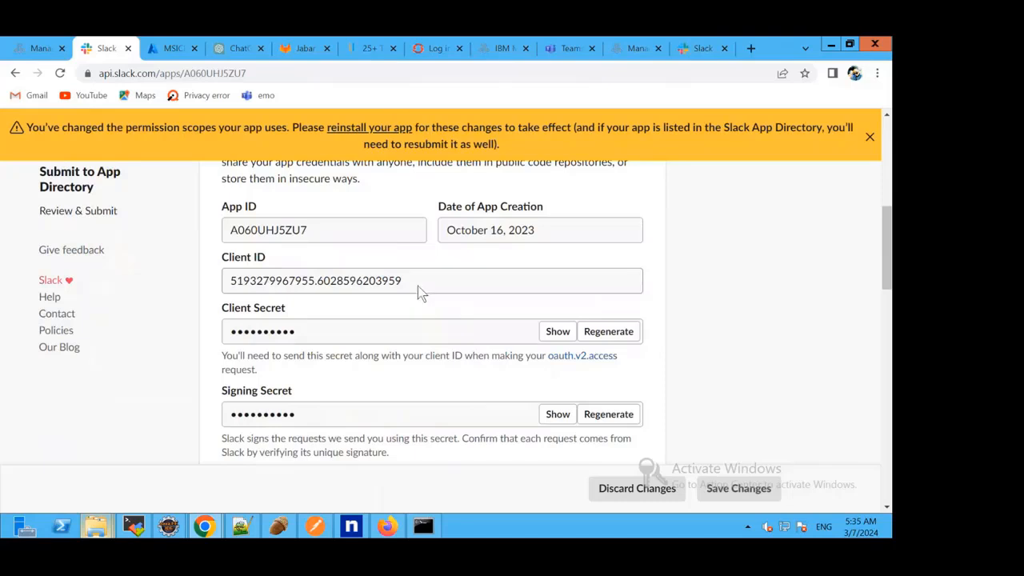
left_click(634, 50)
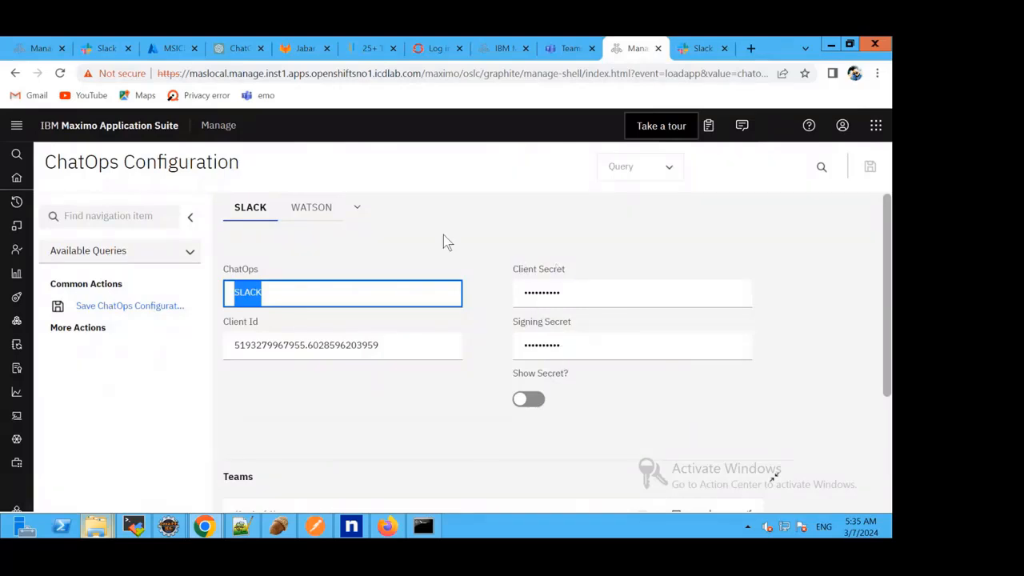
Start adding a team to the SLACK configuration and review the permissions MaximoIT requests for the Chatops7615 workspace.
scroll(414, 293, "down", 2)
scroll(531, 233, "down", 1)
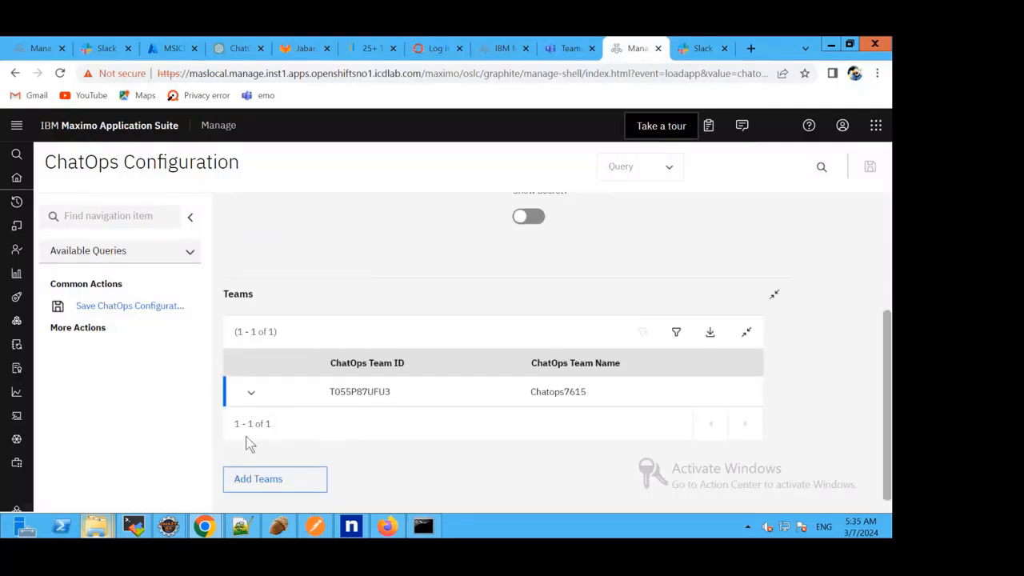
left_click(277, 483)
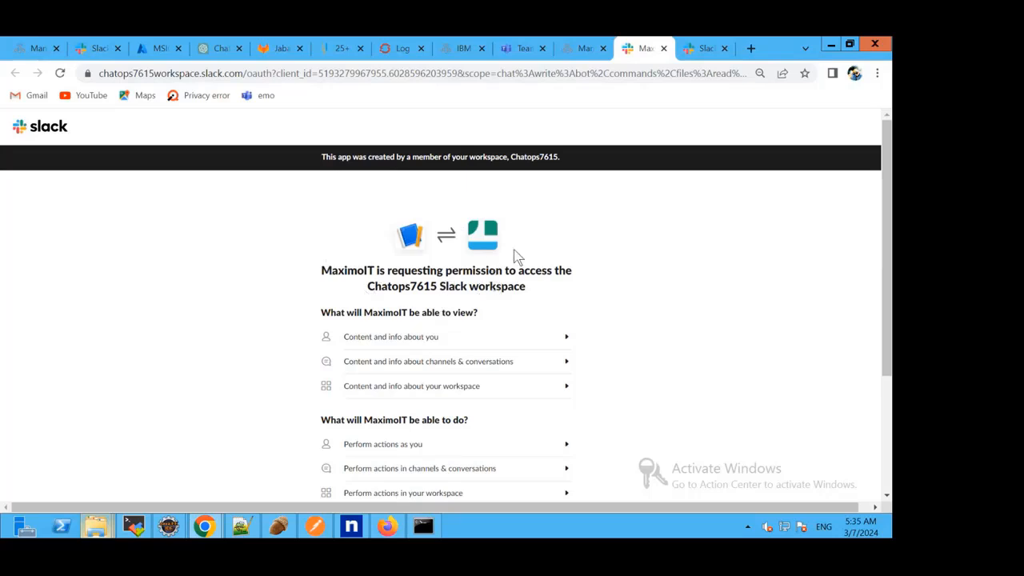
scroll(481, 261, "down", 1)
scroll(480, 262, "down", 1)
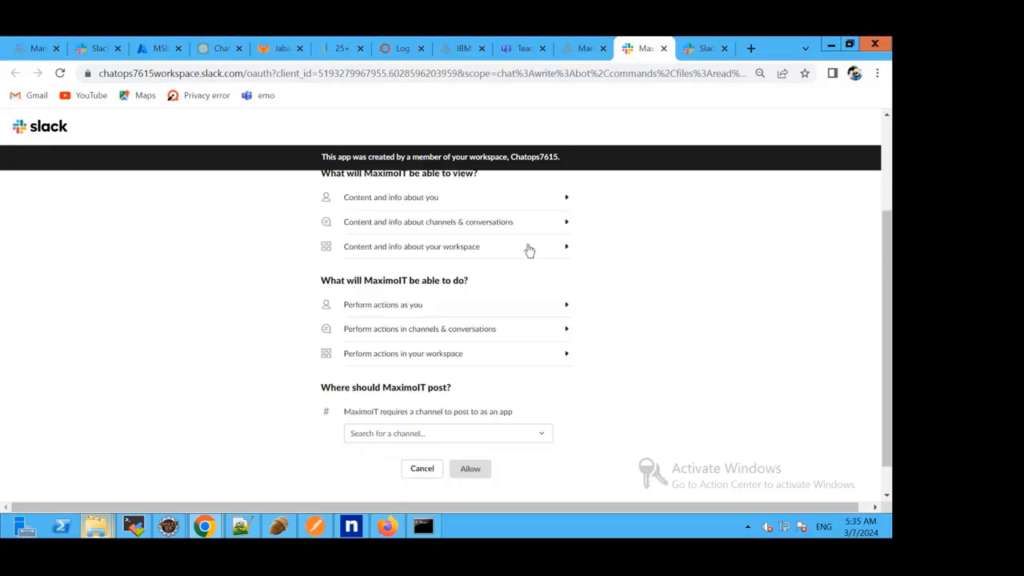
Look through the channels of the Chatops7615 workspace in Slack, then return to the MaximoIT permission request.
left_click(701, 50)
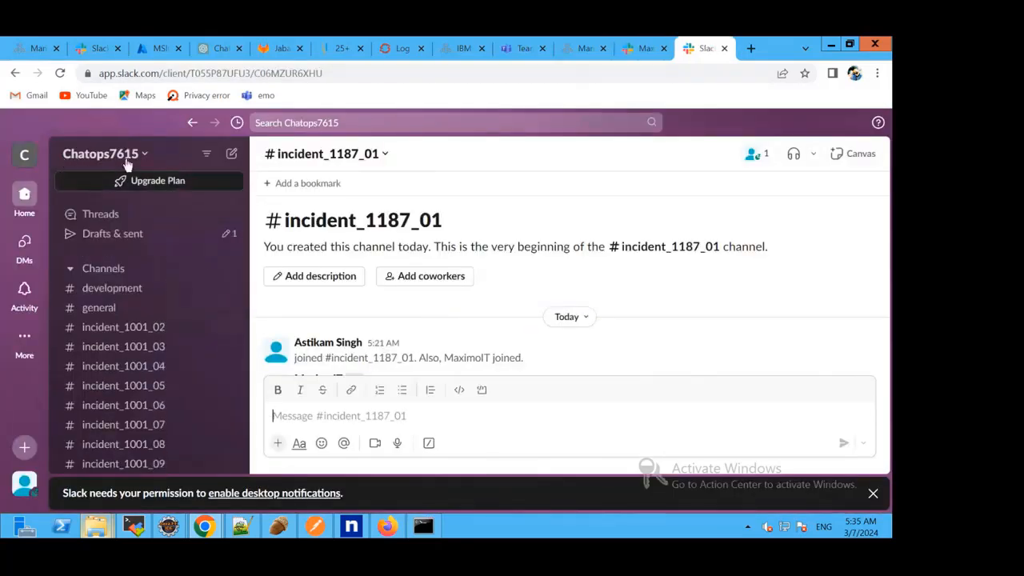
scroll(136, 220, "down", 4)
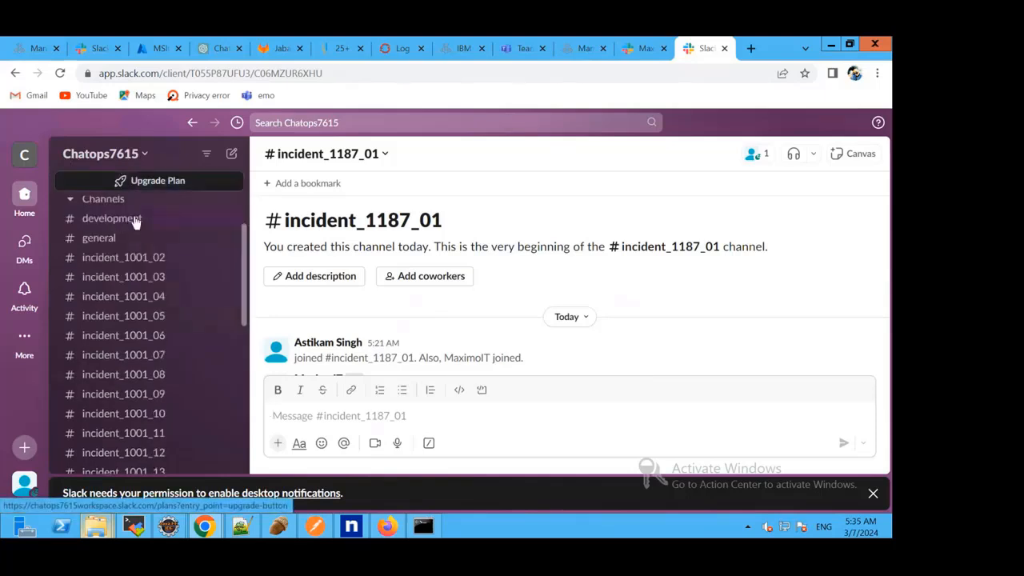
scroll(142, 242, "down", 9)
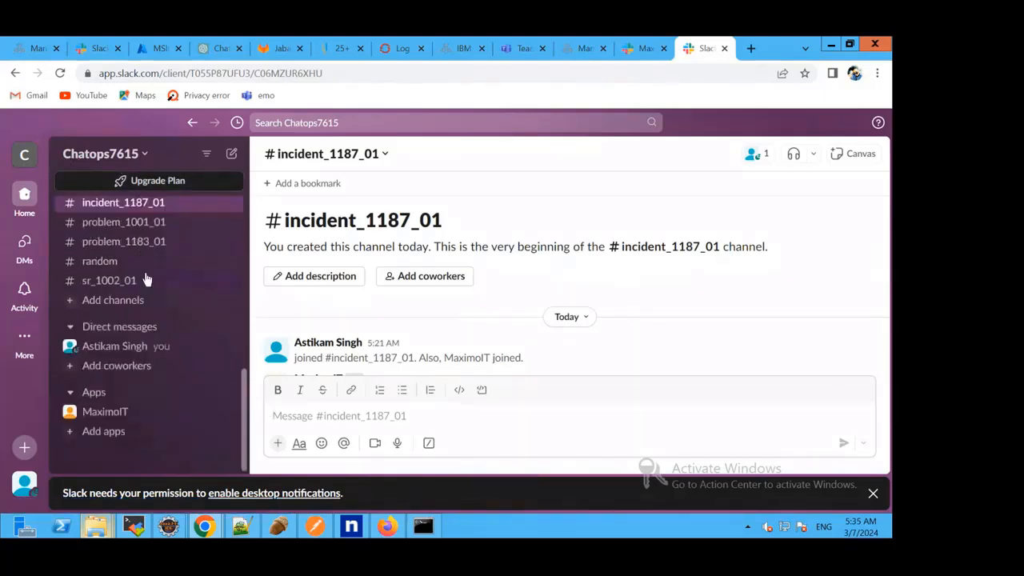
scroll(144, 279, "up", 10)
scroll(147, 272, "up", 3)
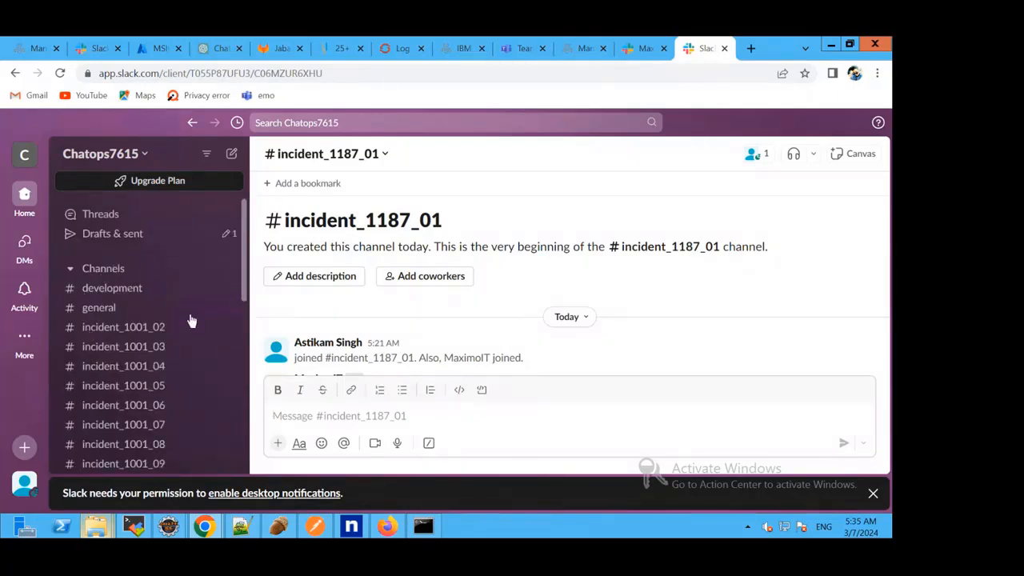
left_click(638, 49)
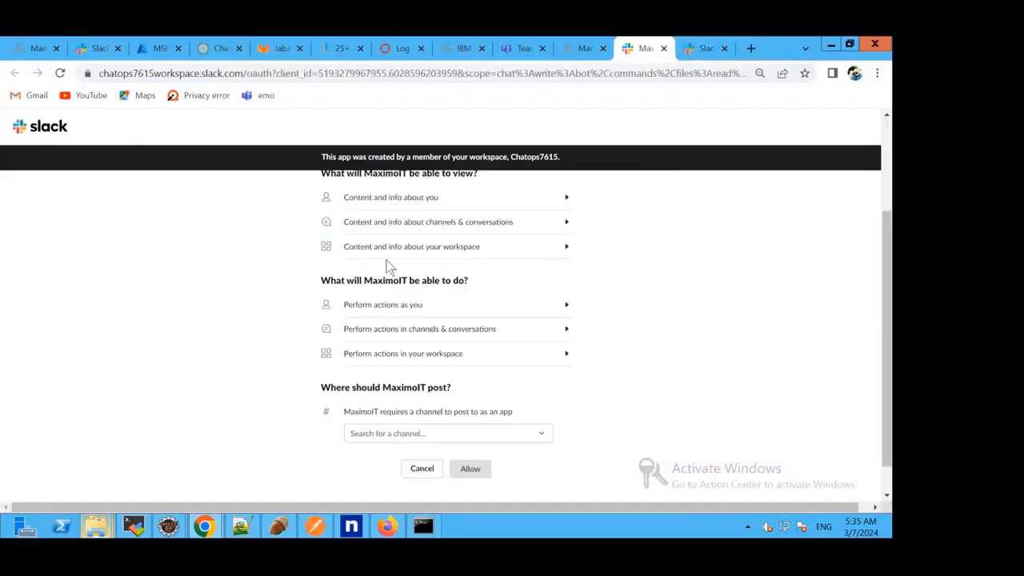
scroll(457, 262, "up", 2)
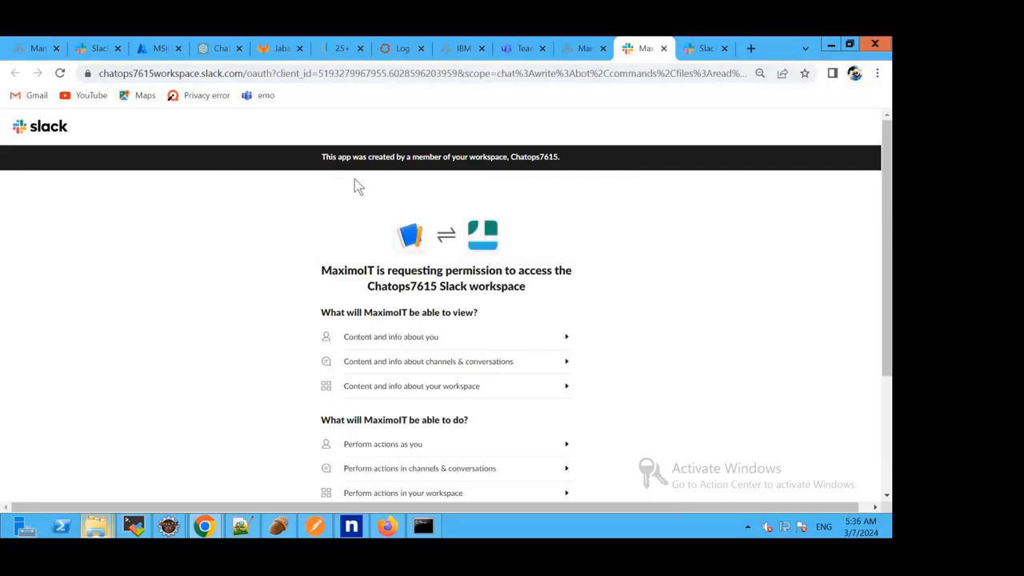
Choose incident_1001_06 as the channel MaximoIT posts to, checking the workspace's channel list, and allow the access.
scroll(358, 186, "down", 3)
left_click(513, 398)
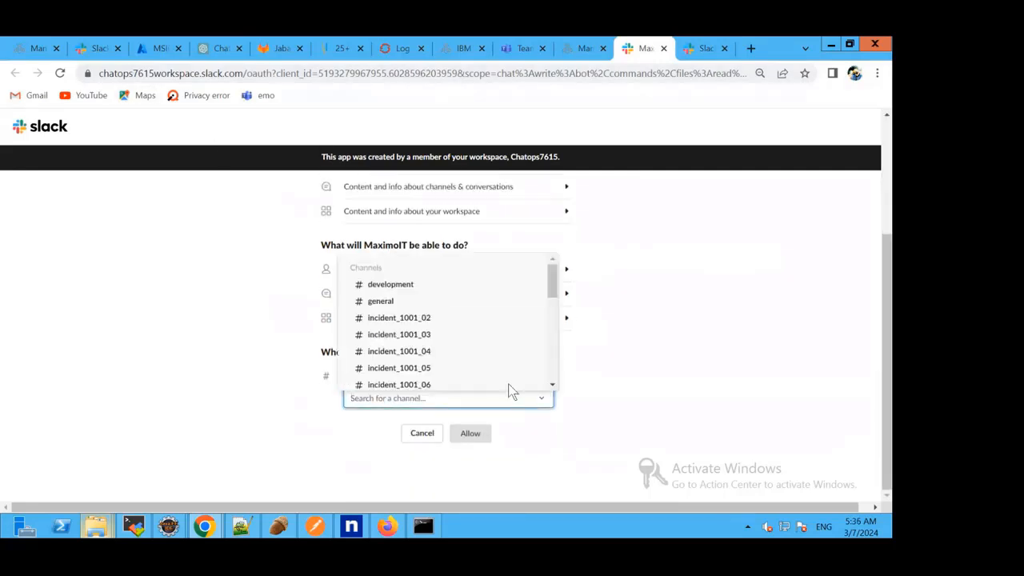
scroll(494, 320, "down", 1)
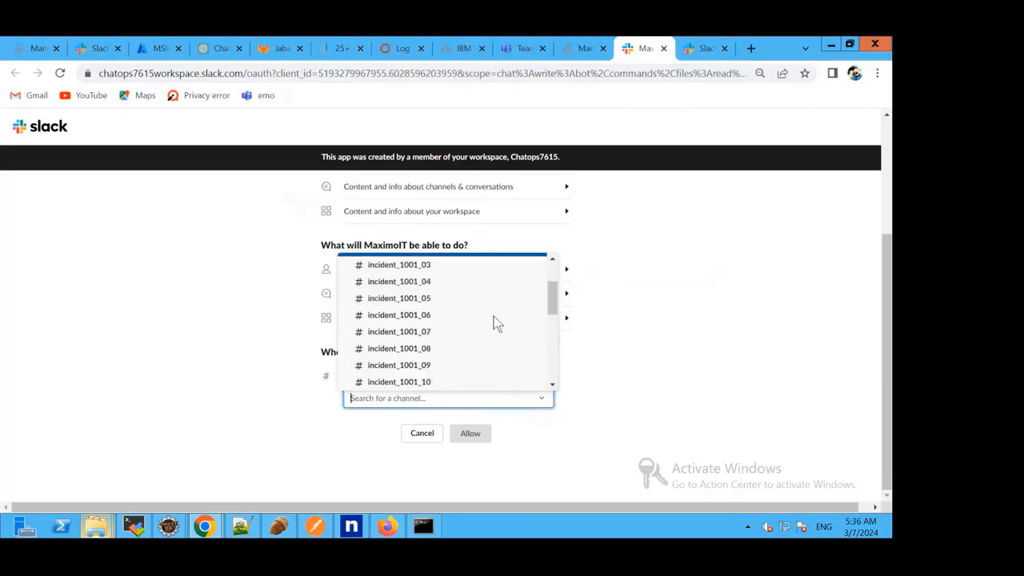
left_click(696, 46)
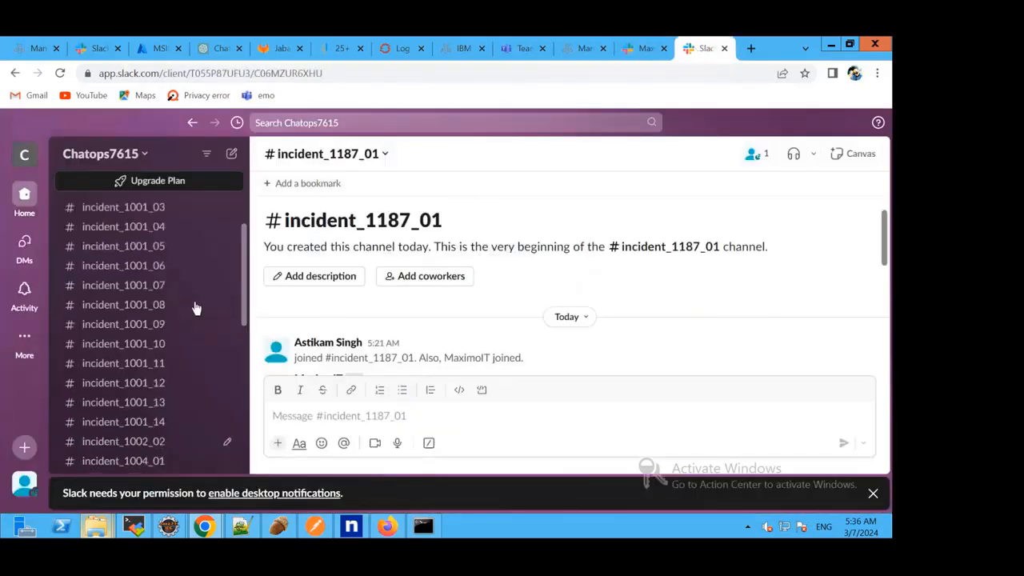
scroll(196, 308, "down", 2)
left_click(644, 52)
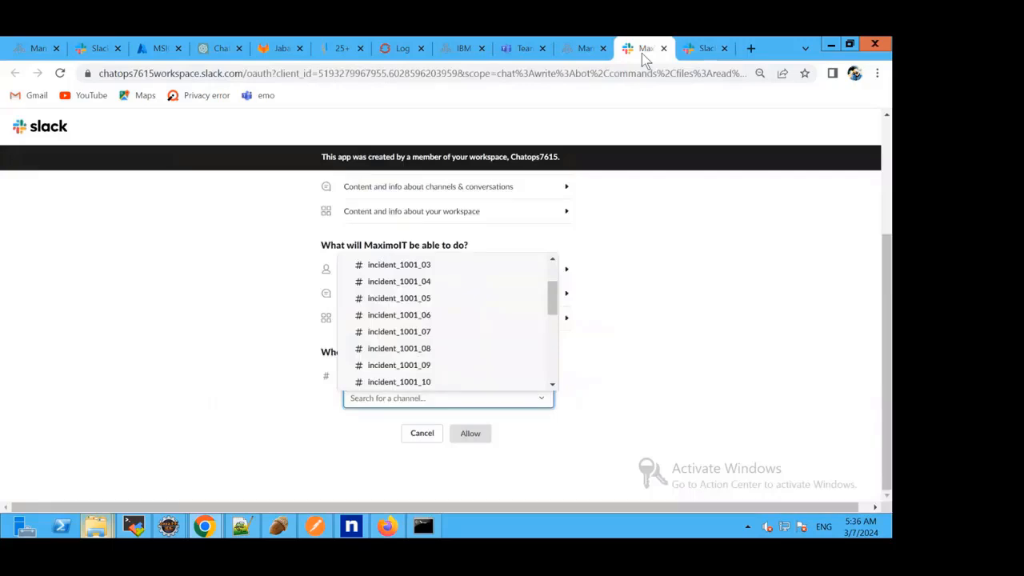
left_click(432, 319)
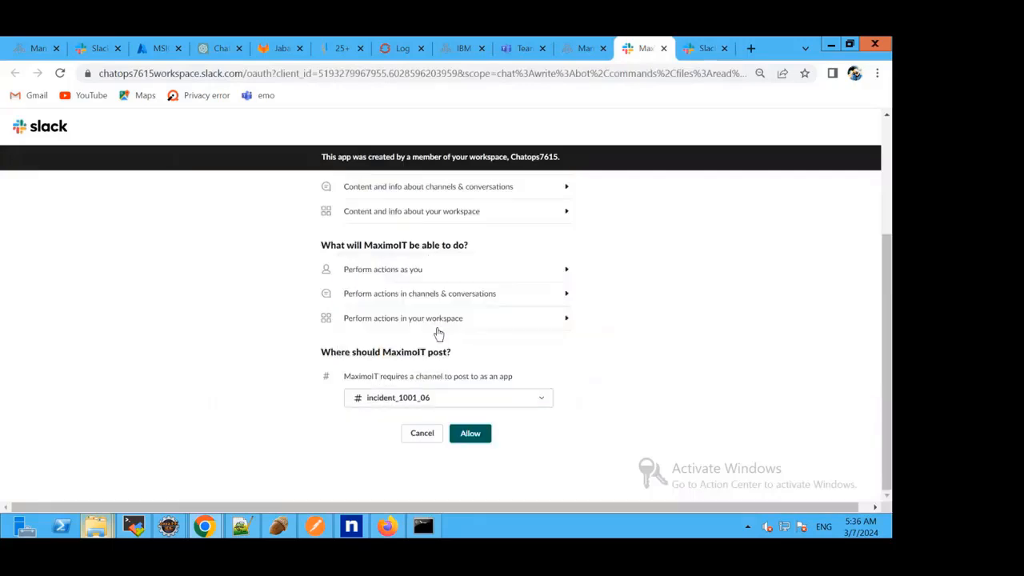
left_click(469, 433)
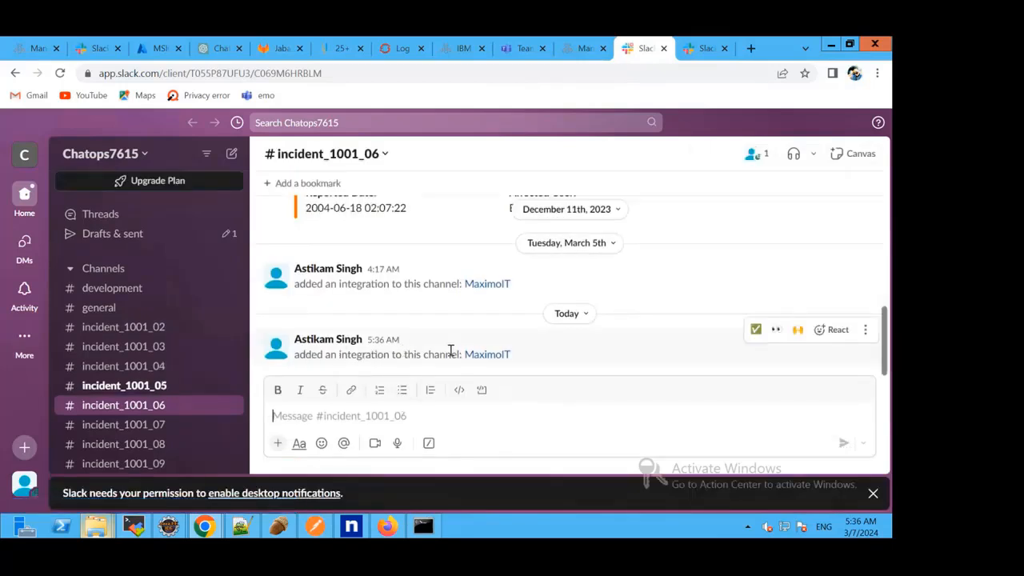
Check the newest integration message in incident_1001_06, then review the Slack credentials and Teams list in ChatOps Configuration.
left_click_drag(521, 356, 297, 365)
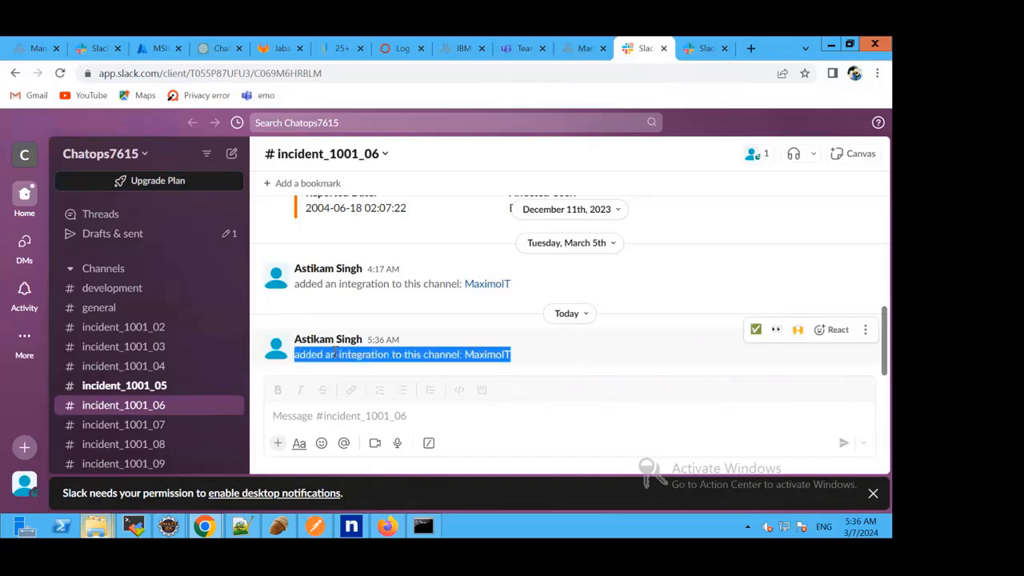
left_click(544, 345)
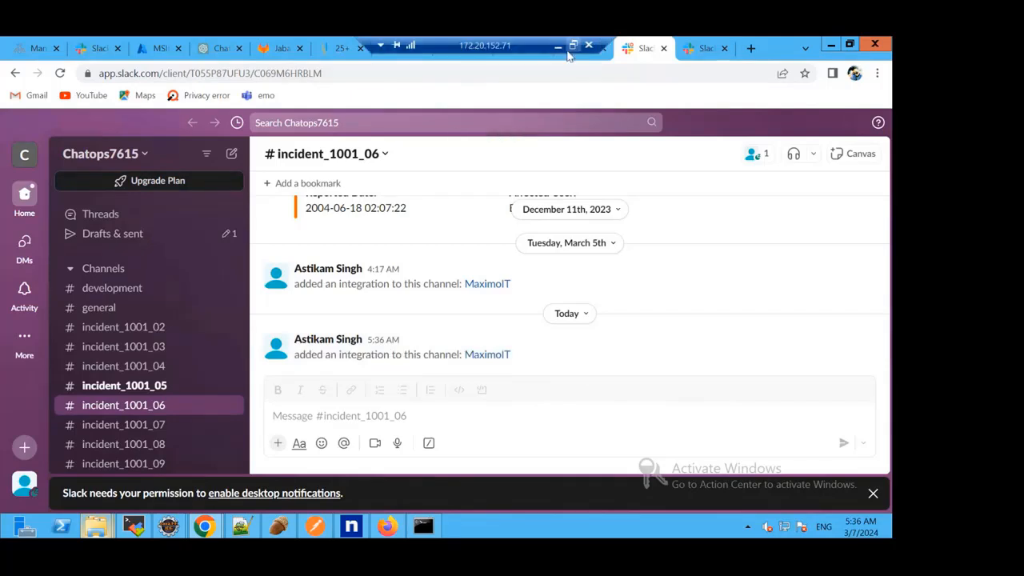
left_click(584, 58)
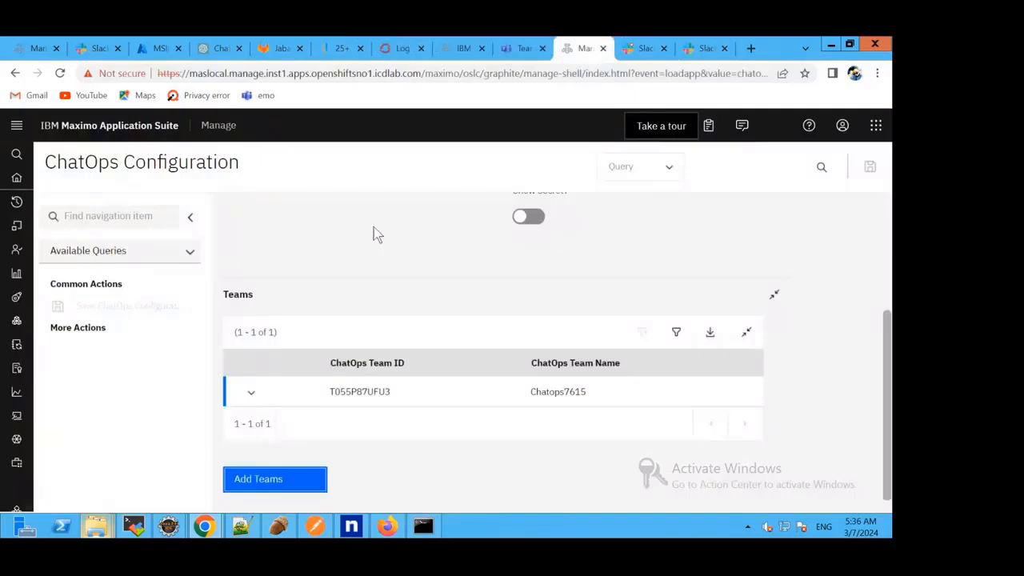
scroll(374, 228, "up", 2)
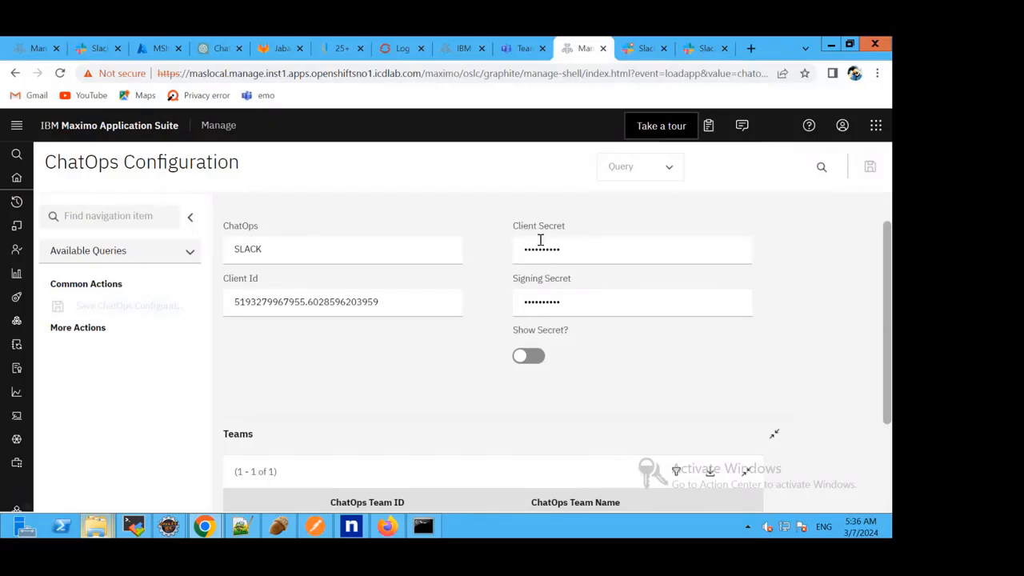
scroll(517, 293, "down", 1)
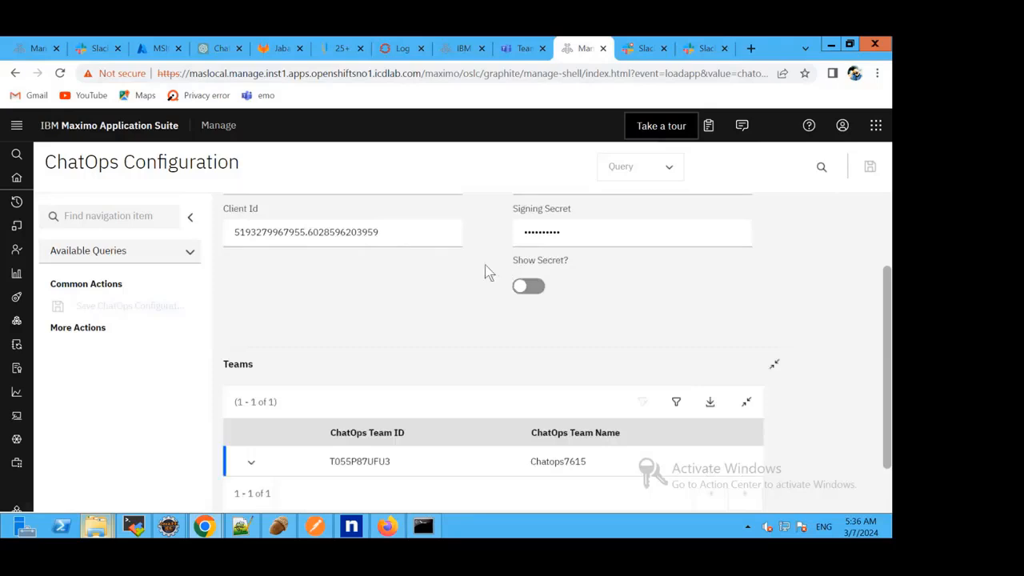
scroll(488, 272, "up", 1)
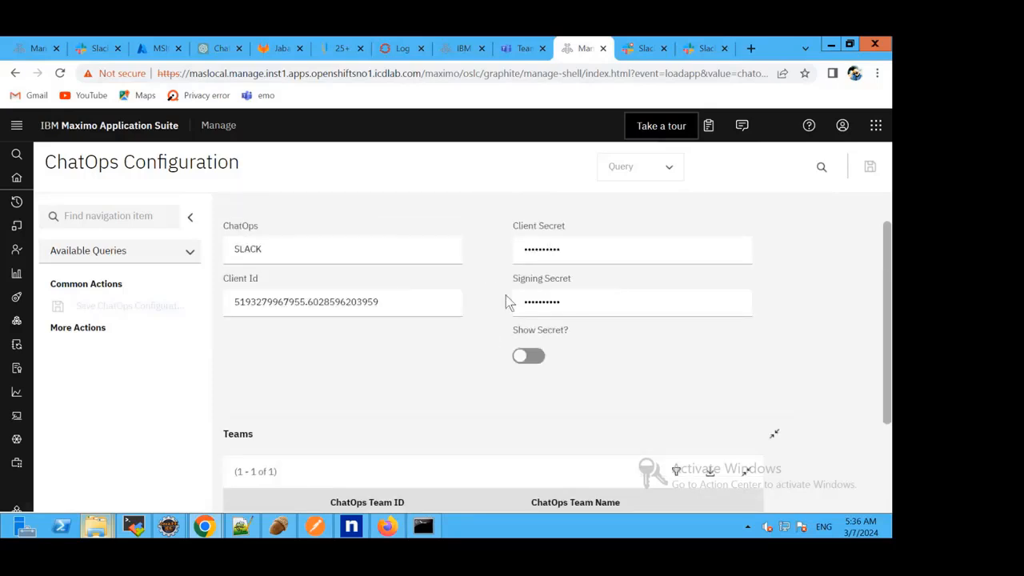
scroll(506, 295, "down", 1)
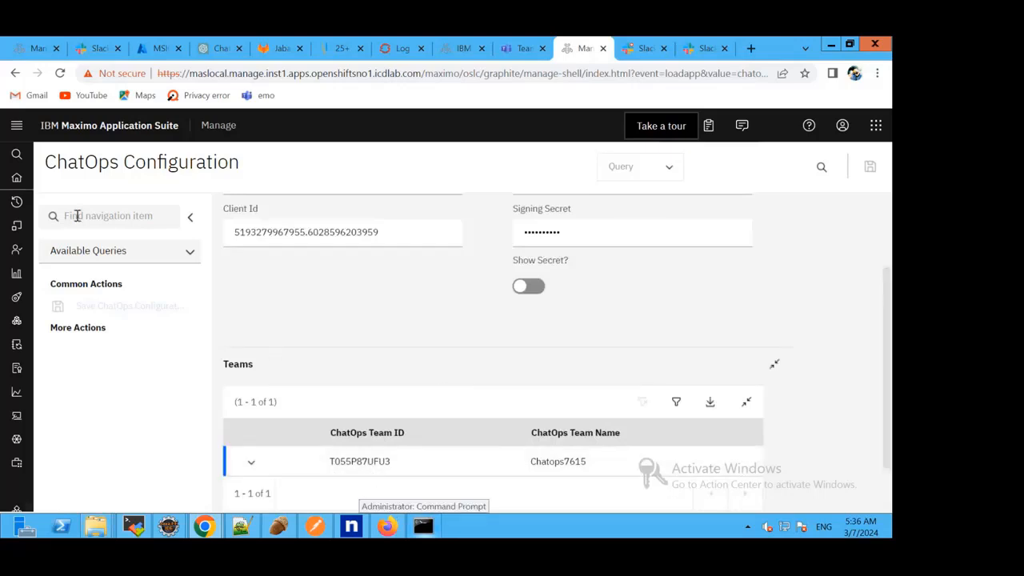
mouse_move(16, 203)
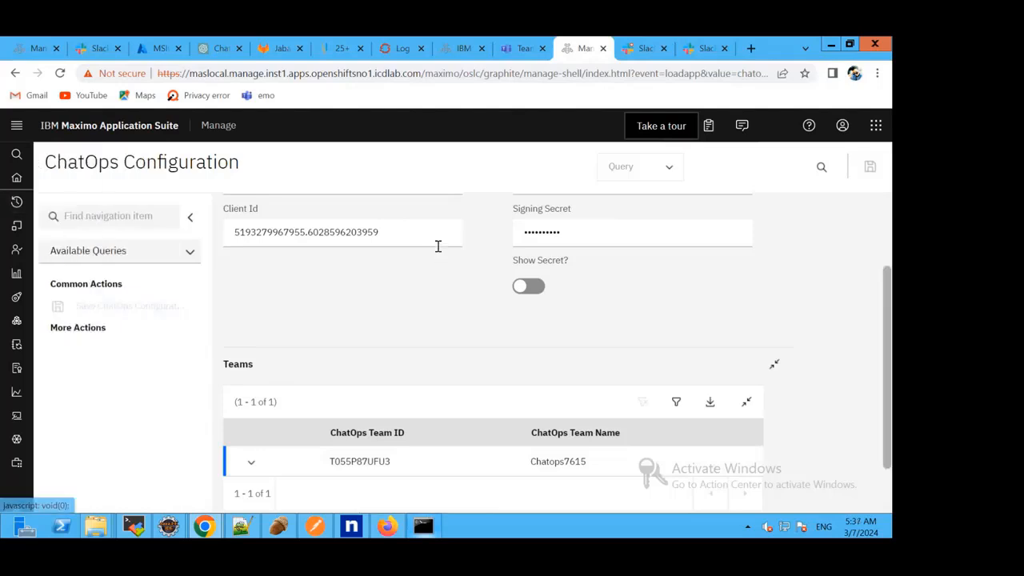
scroll(403, 264, "up", 2)
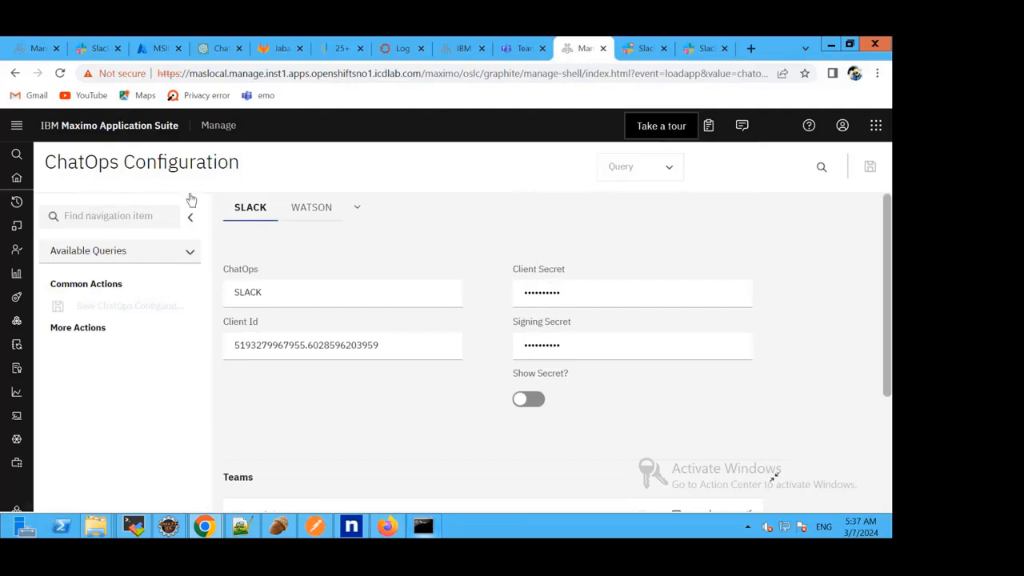
Open the Incidents application and submit a new incident with source CHAT and reporter name demo 3.
left_click(11, 201)
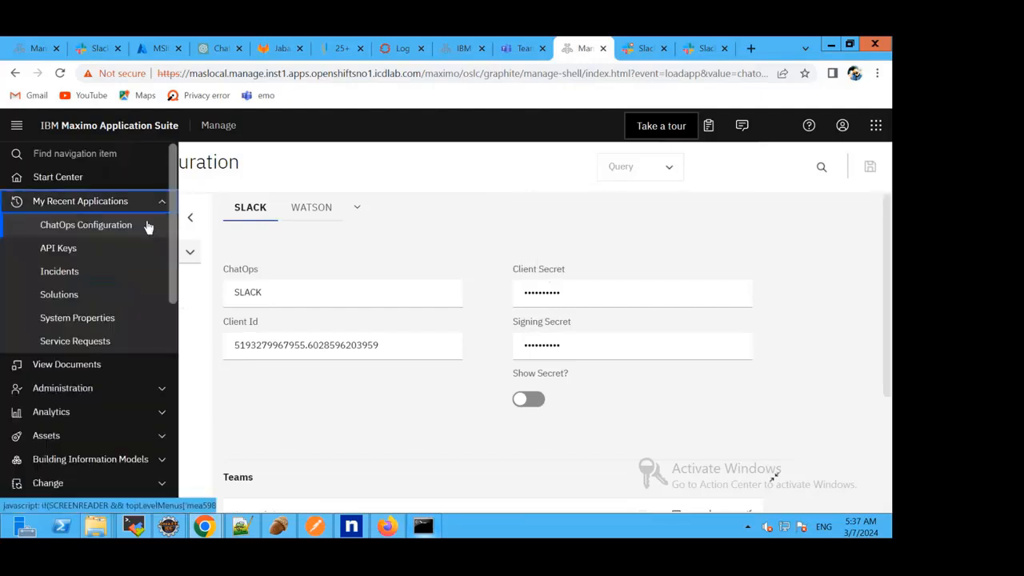
left_click(69, 273)
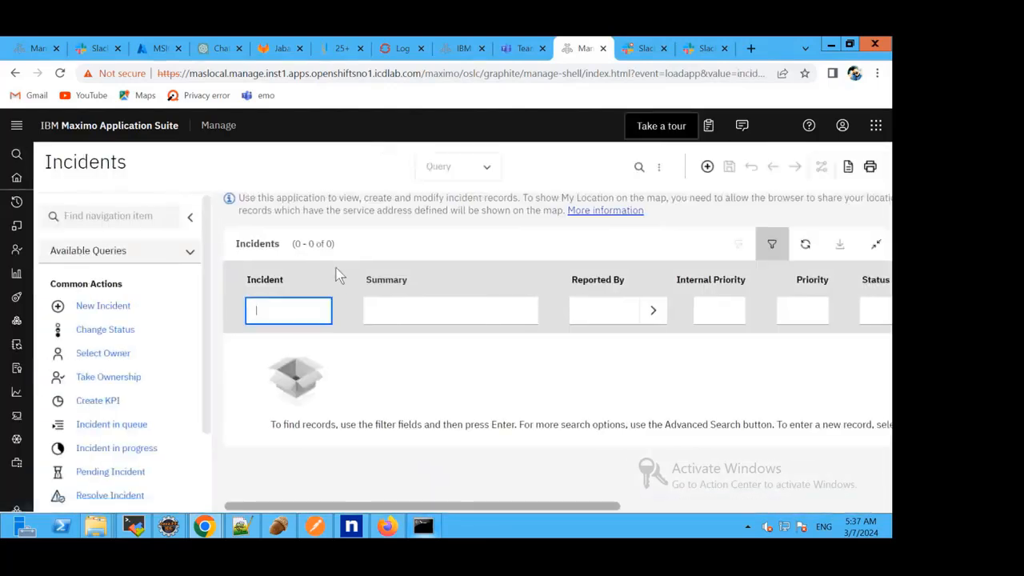
left_click(707, 167)
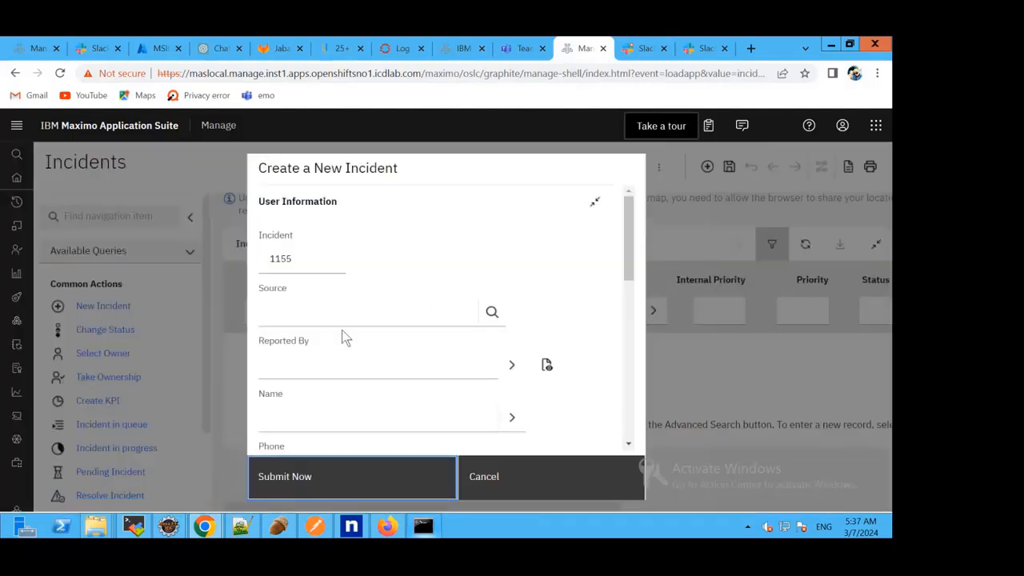
left_click(496, 312)
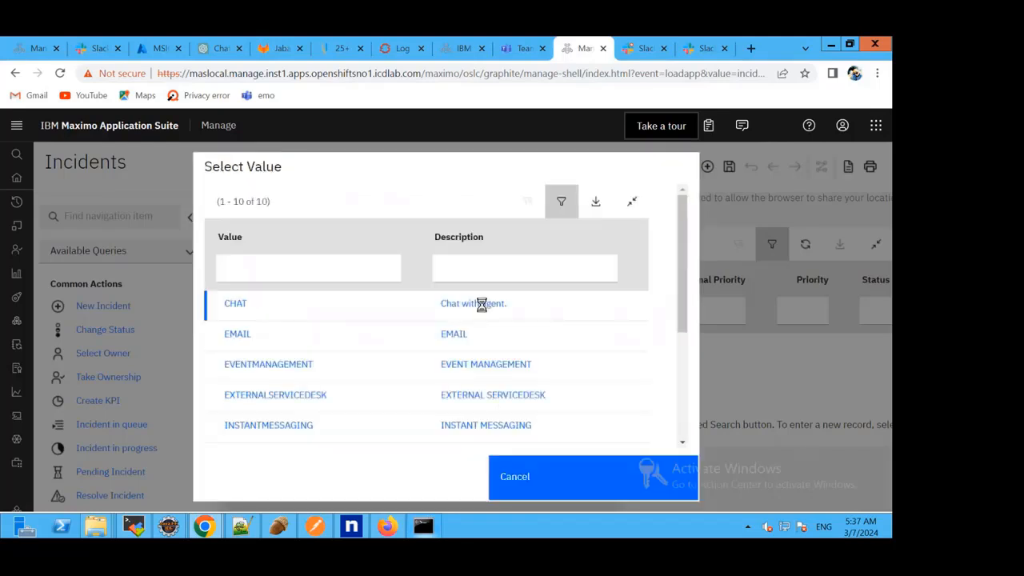
left_click(277, 307)
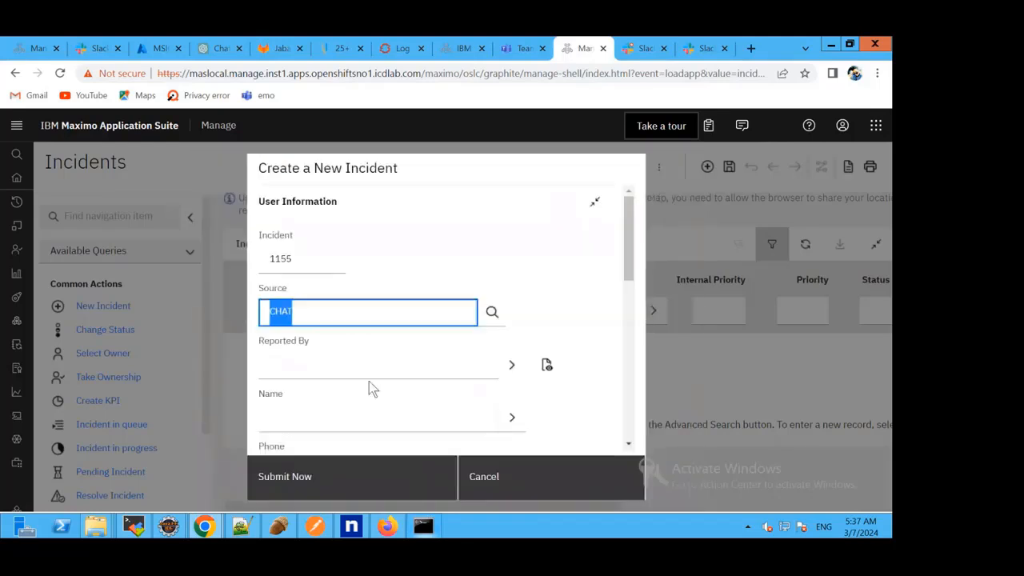
left_click(344, 416)
type("demo 3")
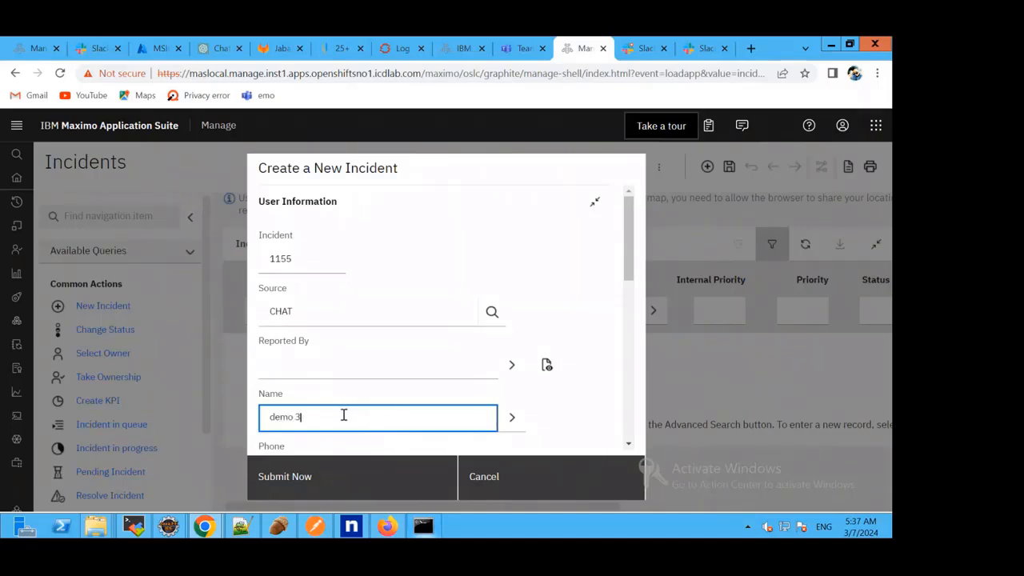
left_click(331, 476)
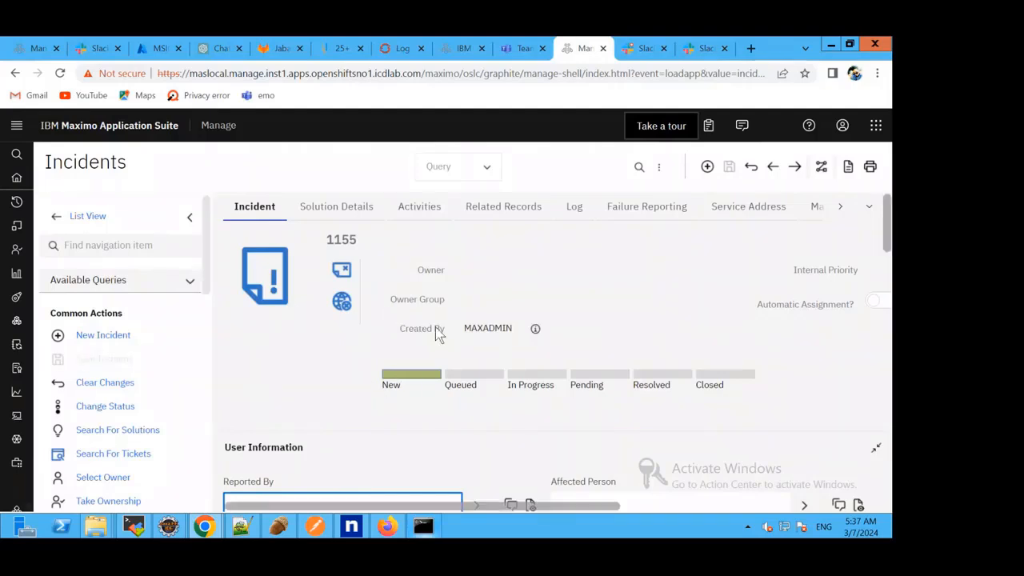
Start creating a ChatOps channel for incident 1155 from its ChatOps actions.
scroll(190, 338, "down", 5)
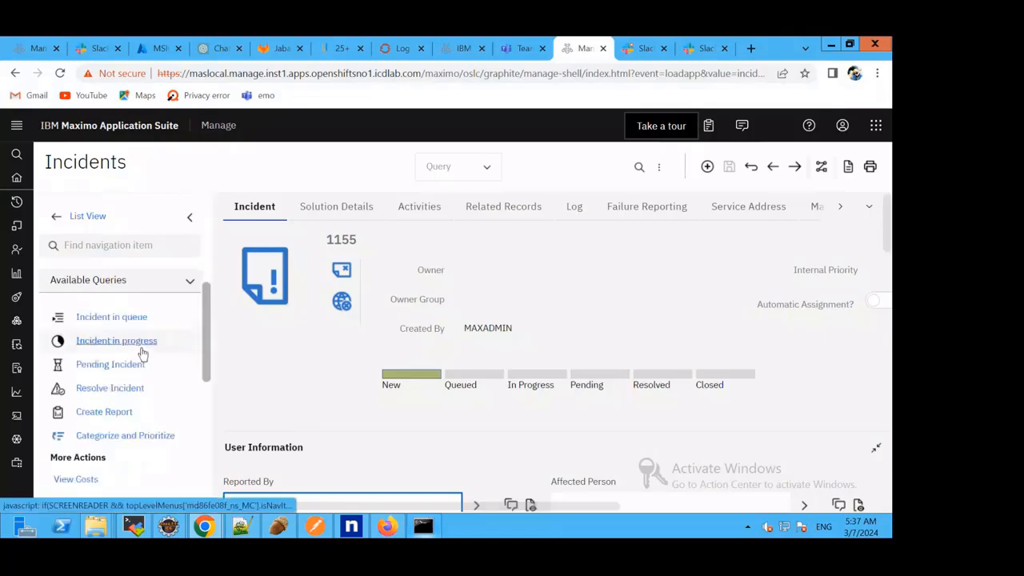
scroll(146, 347, "up", 2)
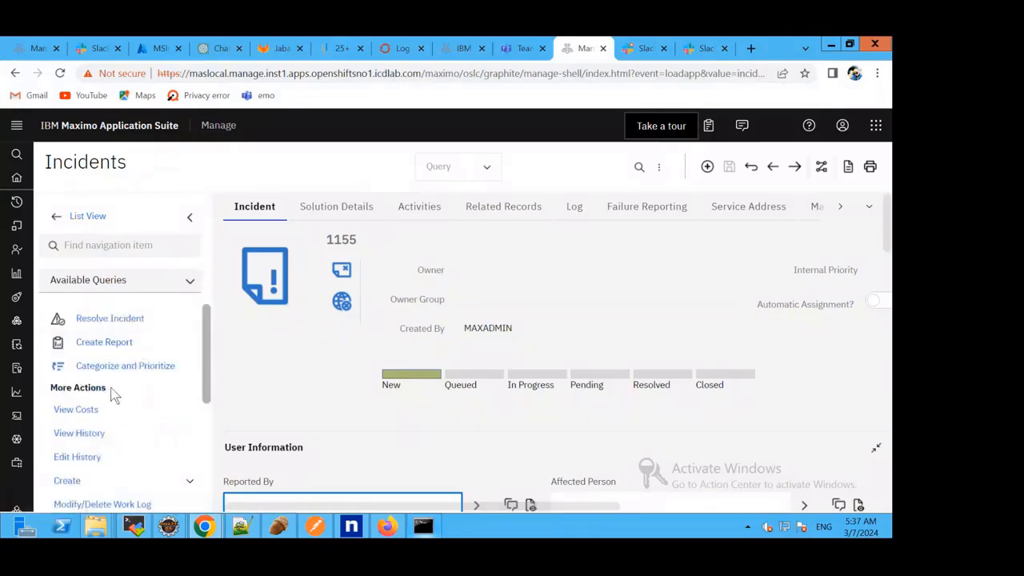
scroll(139, 392, "down", 5)
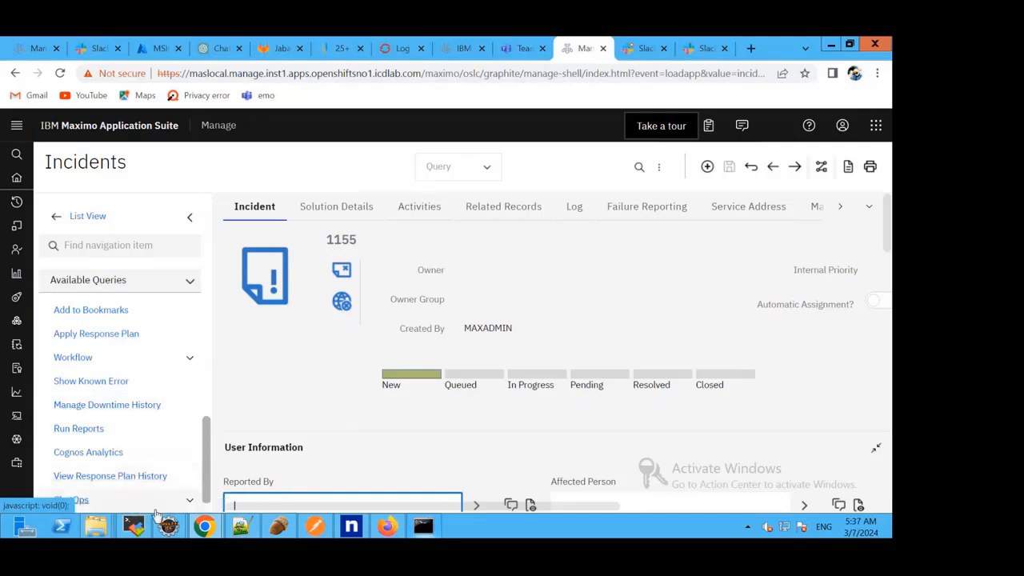
left_click(128, 499)
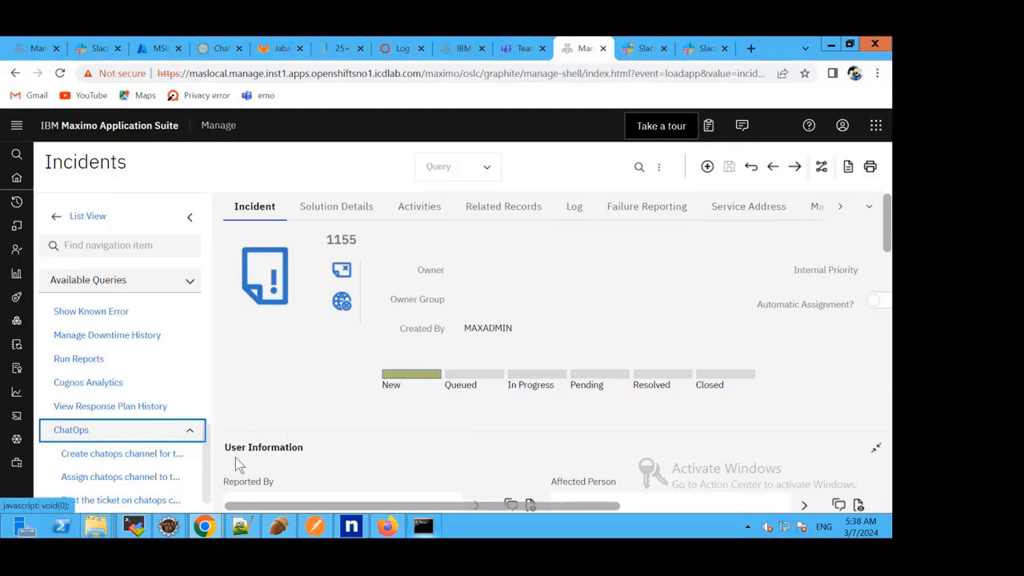
left_click(144, 454)
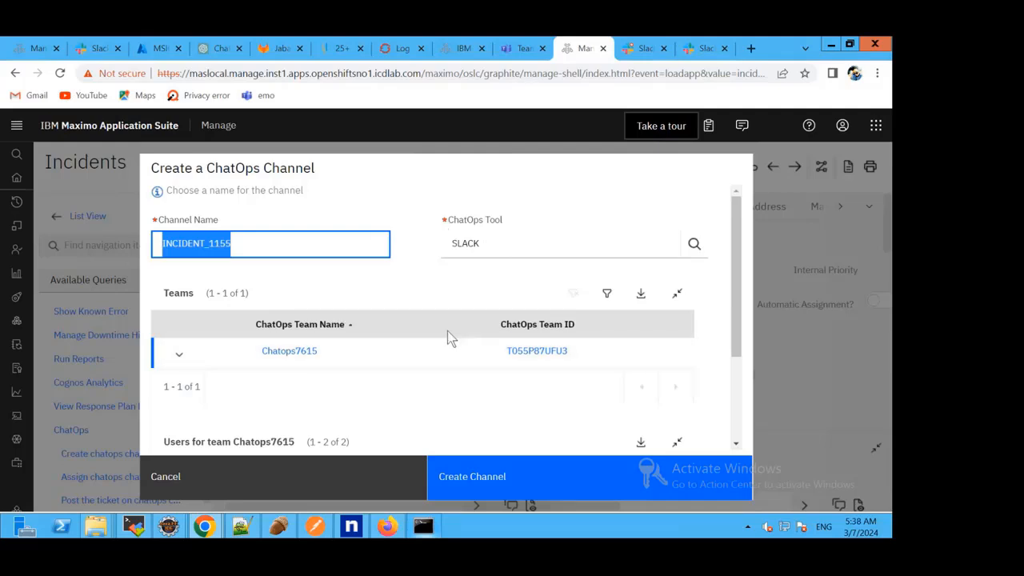
Name the Slack channel INCIDENT_1155_01, include all users of team Chatops7615, and create the channel.
left_click(281, 245)
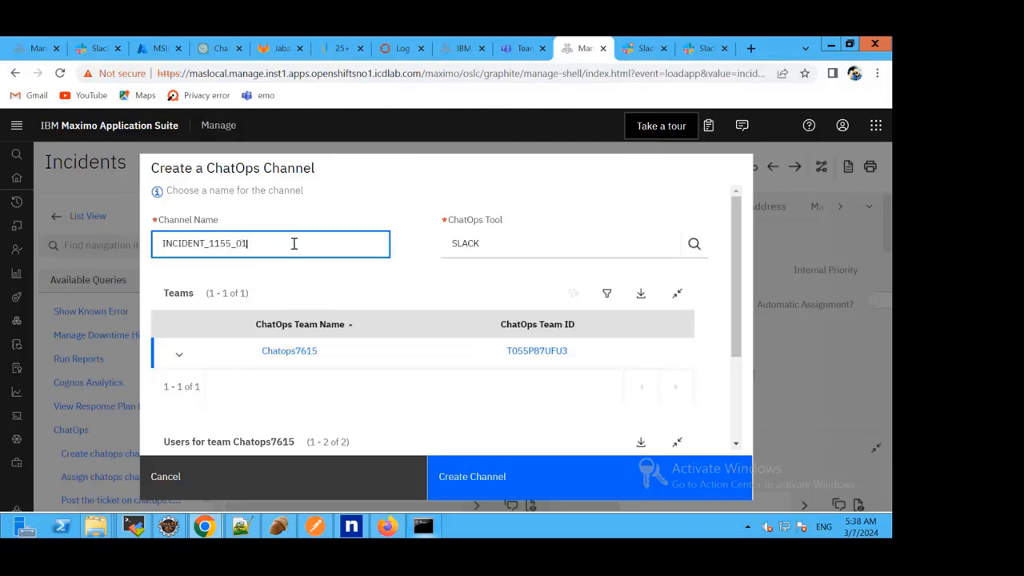
scroll(280, 301, "down", 2)
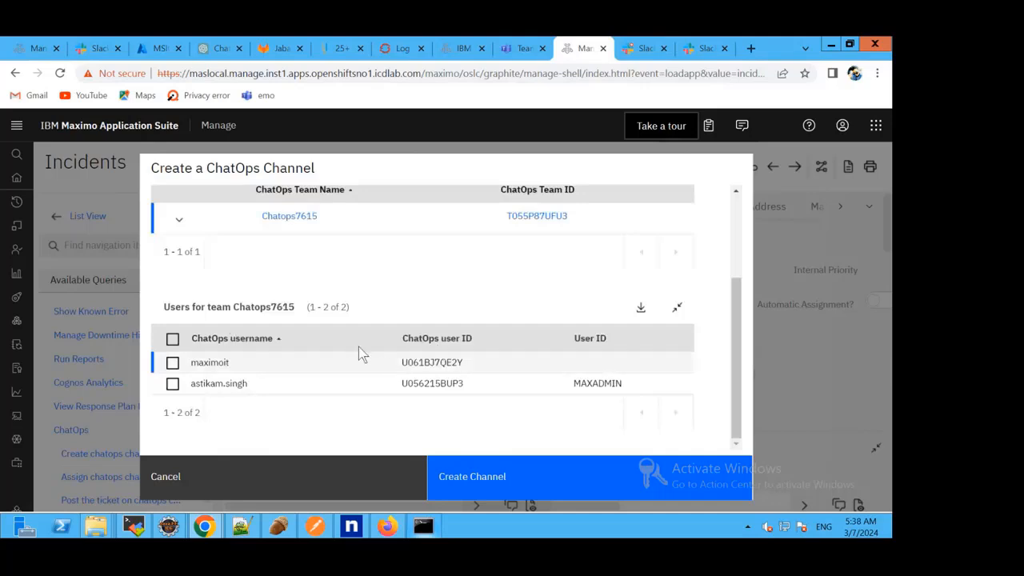
left_click(172, 339)
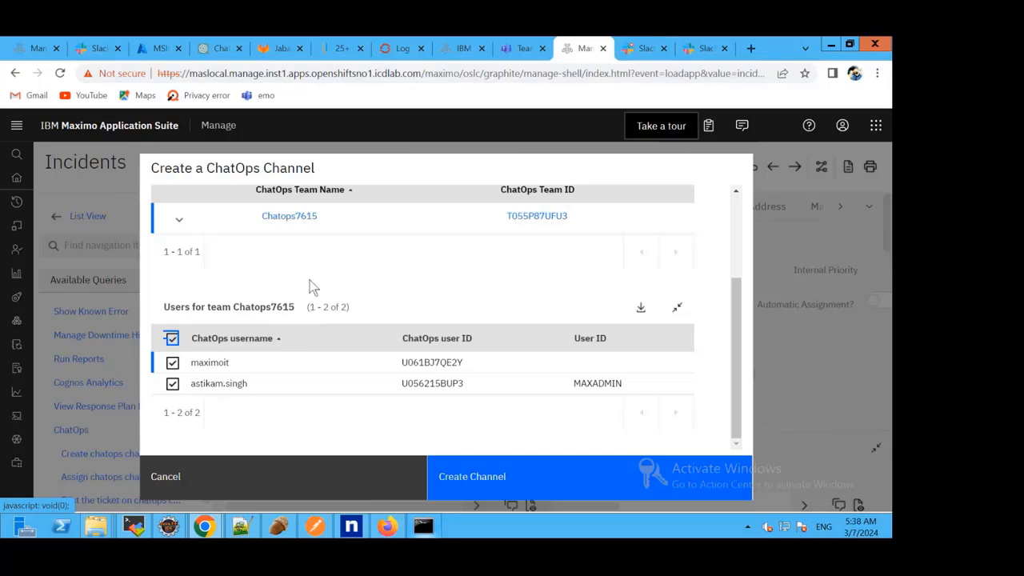
scroll(311, 276, "up", 3)
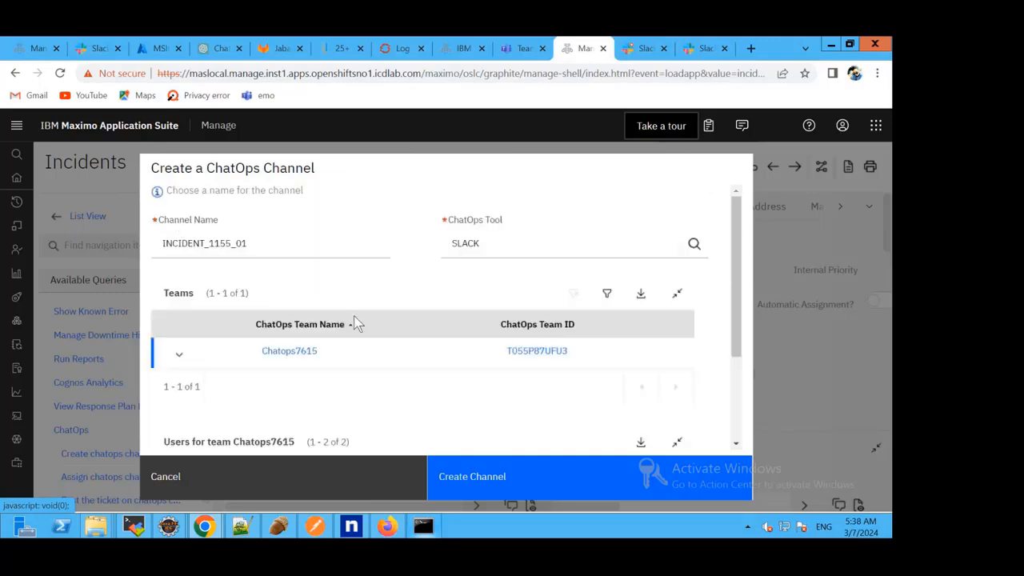
scroll(521, 371, "down", 3)
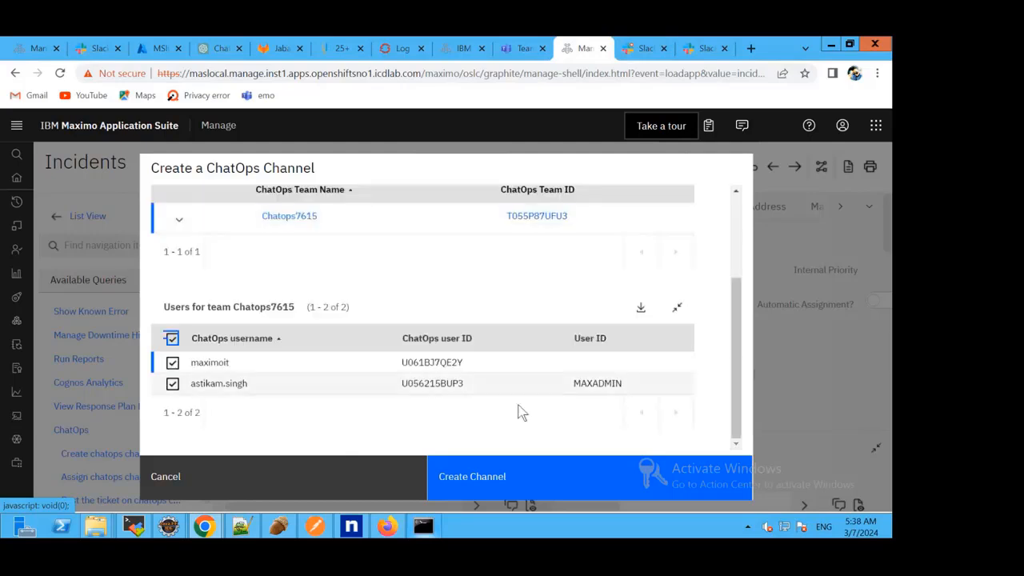
left_click(487, 475)
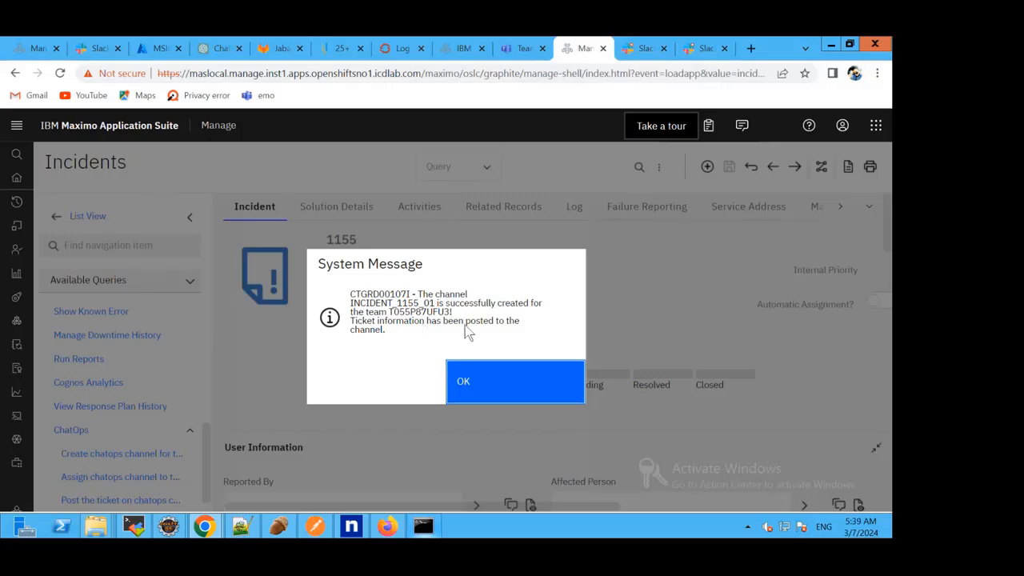
Switch to Slack and check the ticket message MaximoIT posted in the incident_1155_01 channel.
left_click(637, 50)
scroll(180, 340, "down", 1)
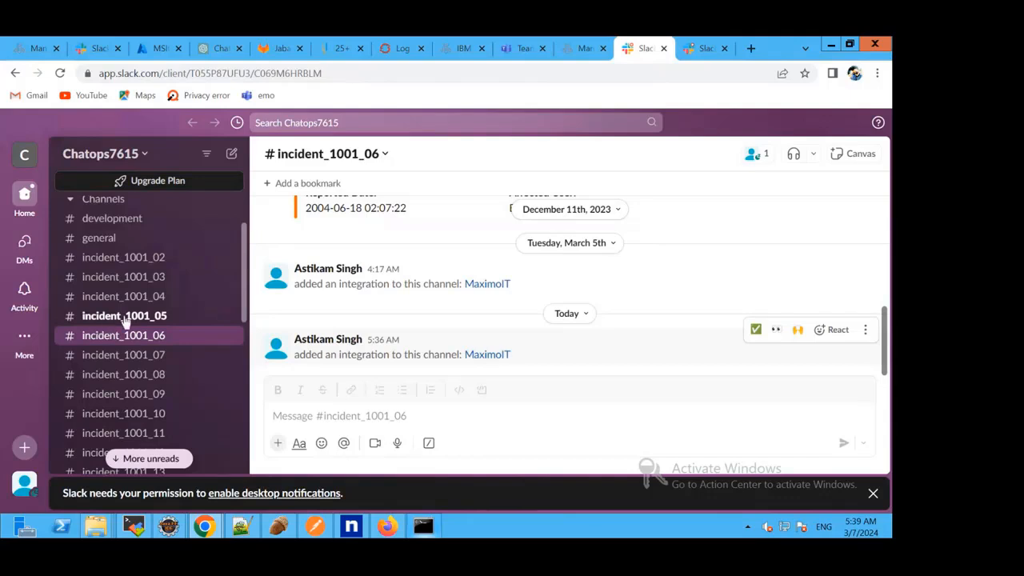
scroll(160, 316, "down", 5)
scroll(164, 315, "up", 2)
scroll(168, 319, "down", 2)
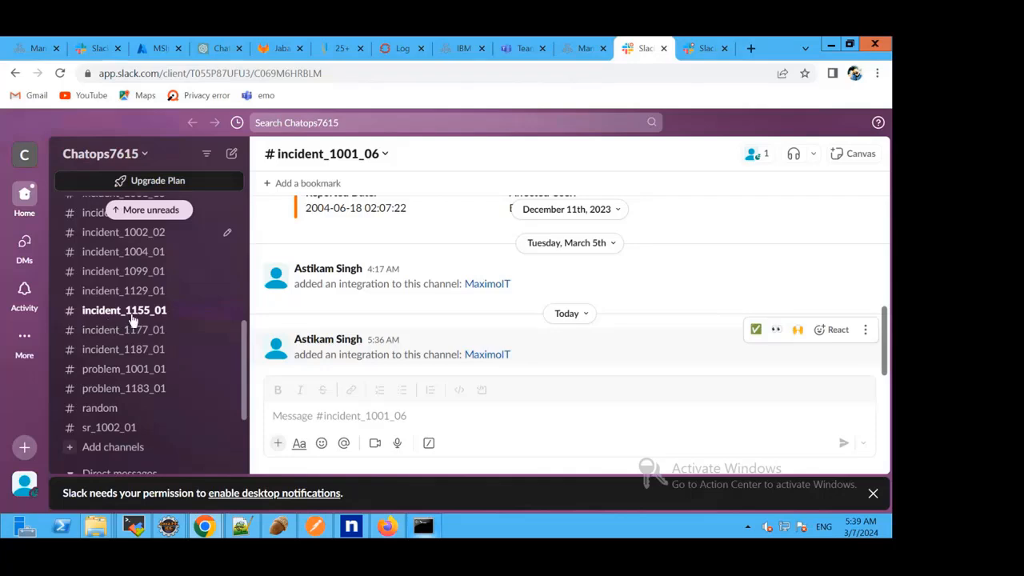
left_click(133, 319)
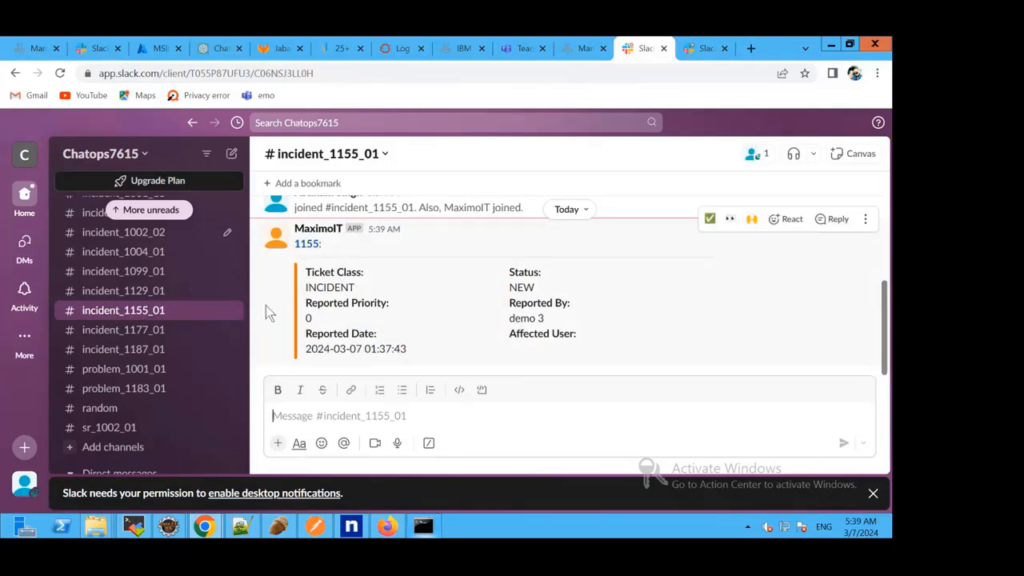
Return to Maximo, dismiss the channel creation message, and assign the existing channel incident_1001_12 to incident 1155.
left_click(581, 49)
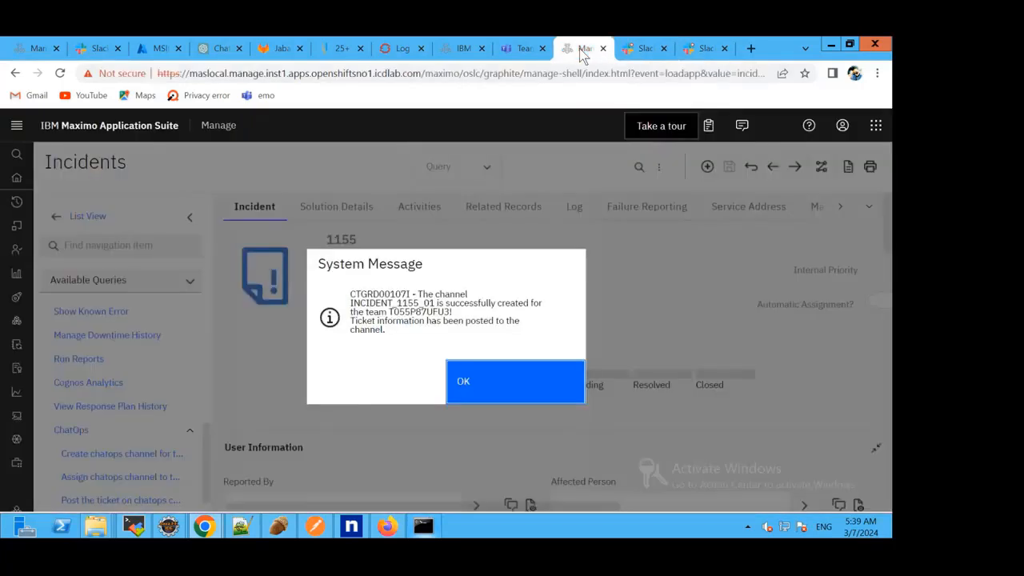
left_click(477, 385)
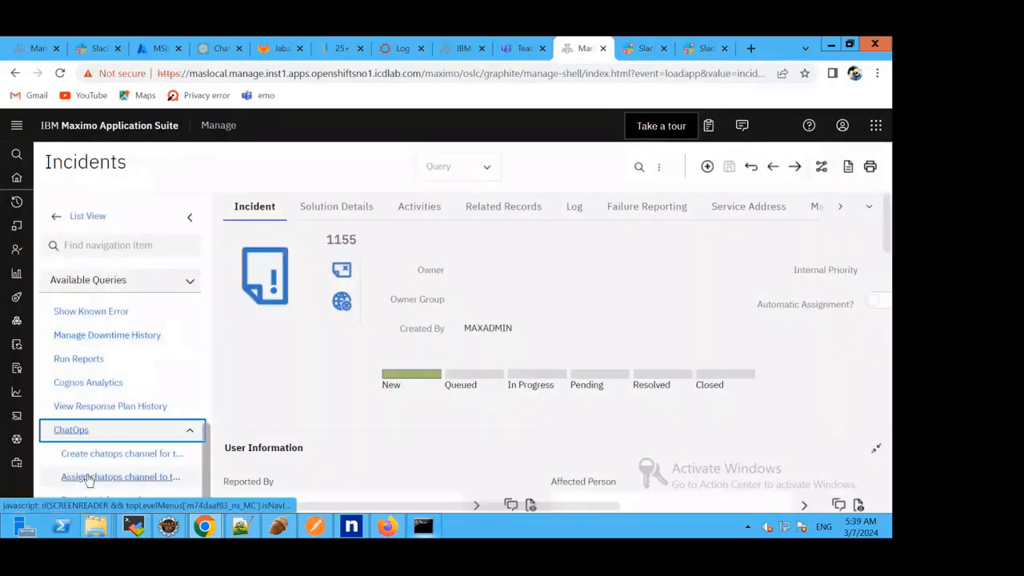
left_click(149, 481)
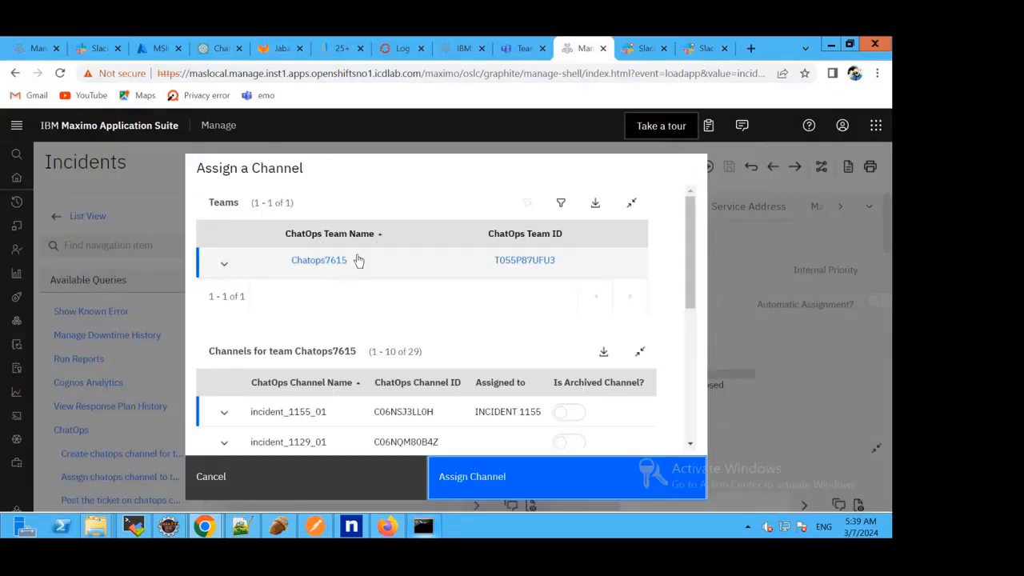
scroll(396, 255, "down", 1)
scroll(402, 255, "down", 3)
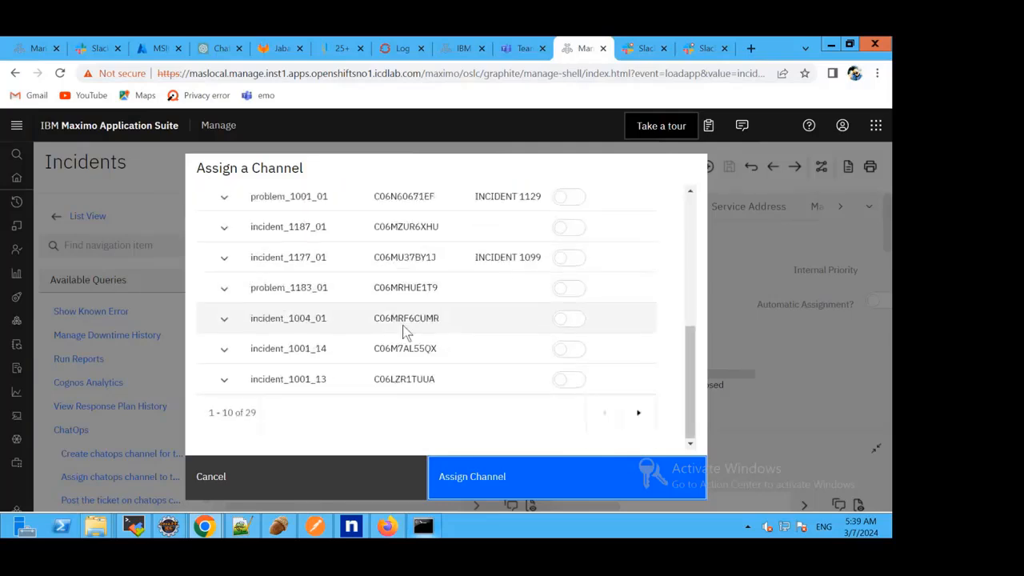
left_click(638, 412)
scroll(442, 346, "up", 2)
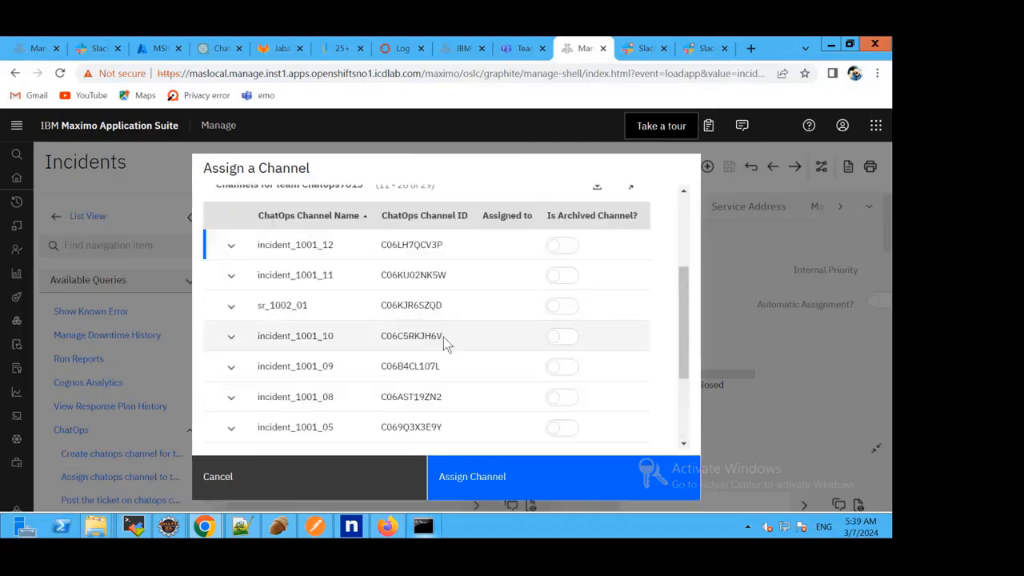
left_click(339, 254)
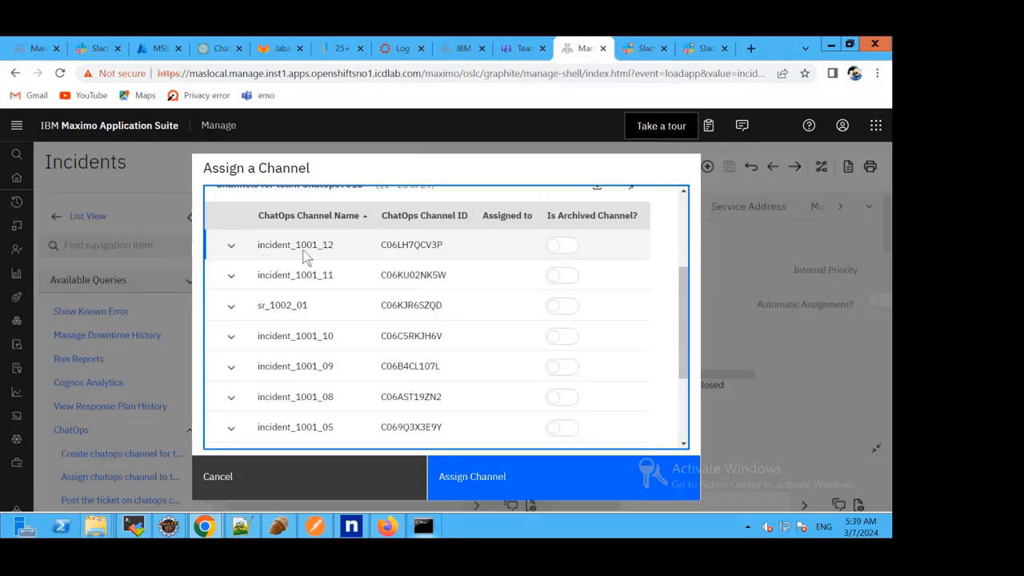
left_click(481, 477)
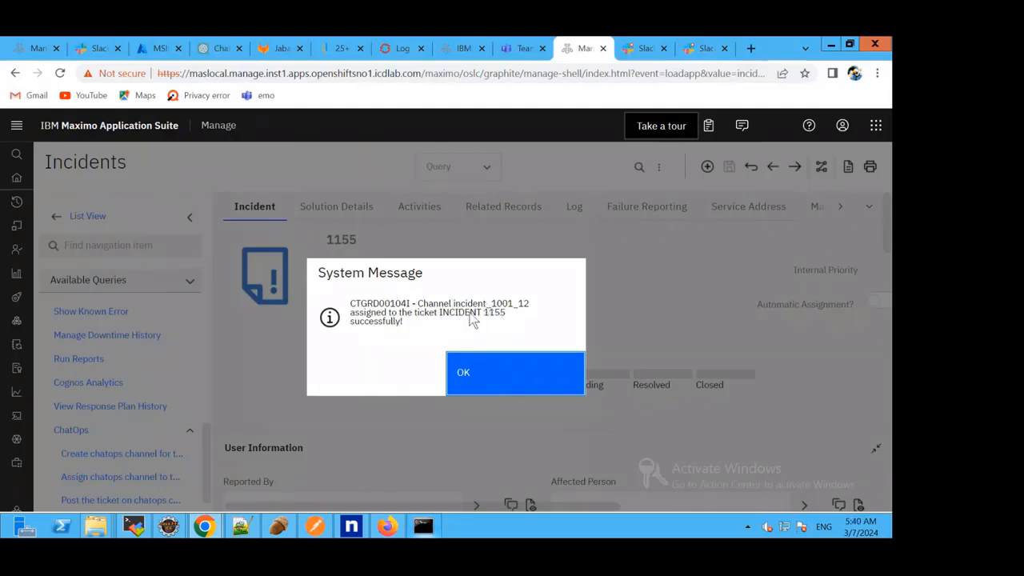
Switch to Slack and check the incident 1155 message in the incident_1001_12 channel.
left_click(640, 53)
scroll(206, 281, "up", 3)
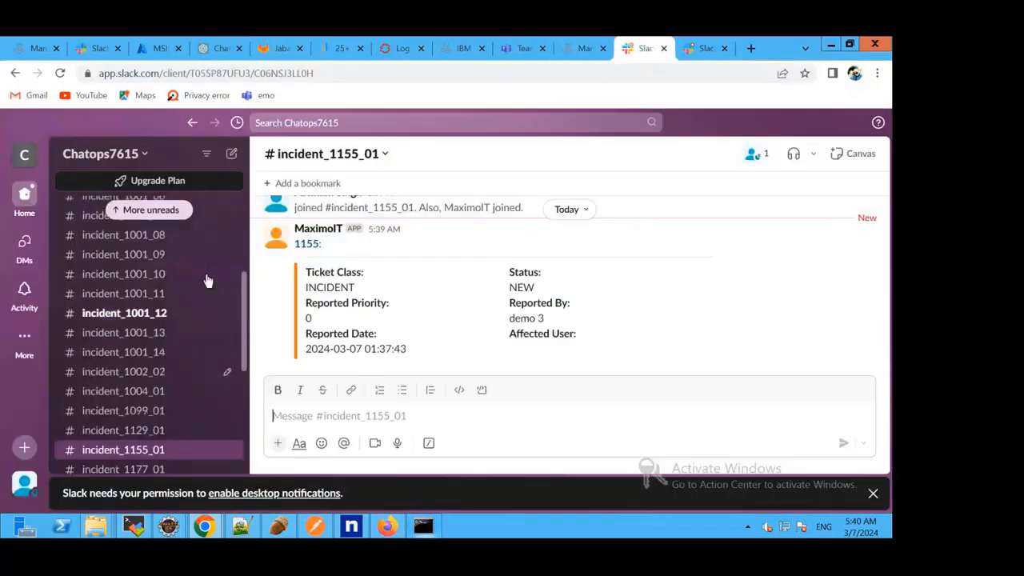
left_click(135, 316)
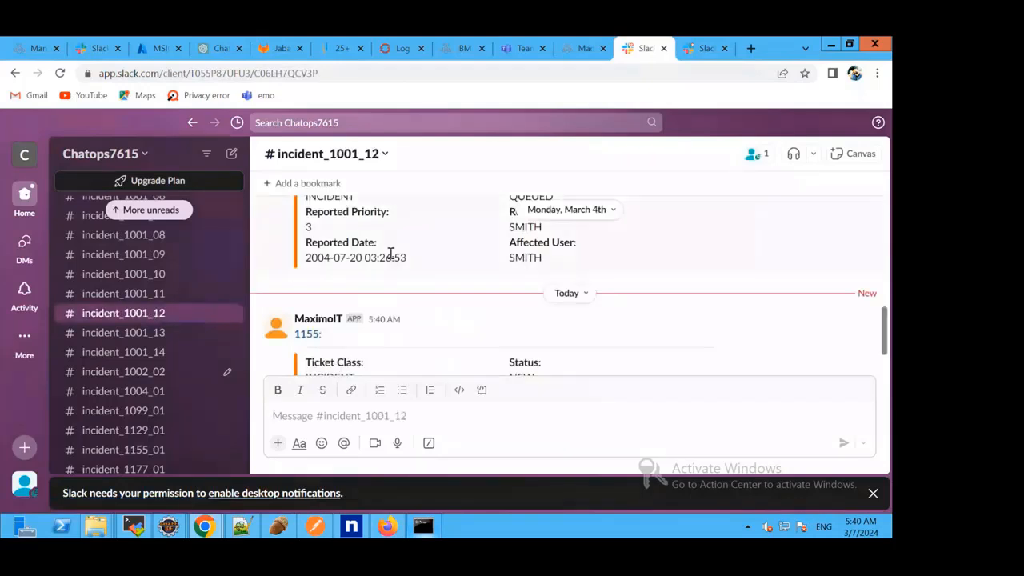
scroll(432, 315, "down", 2)
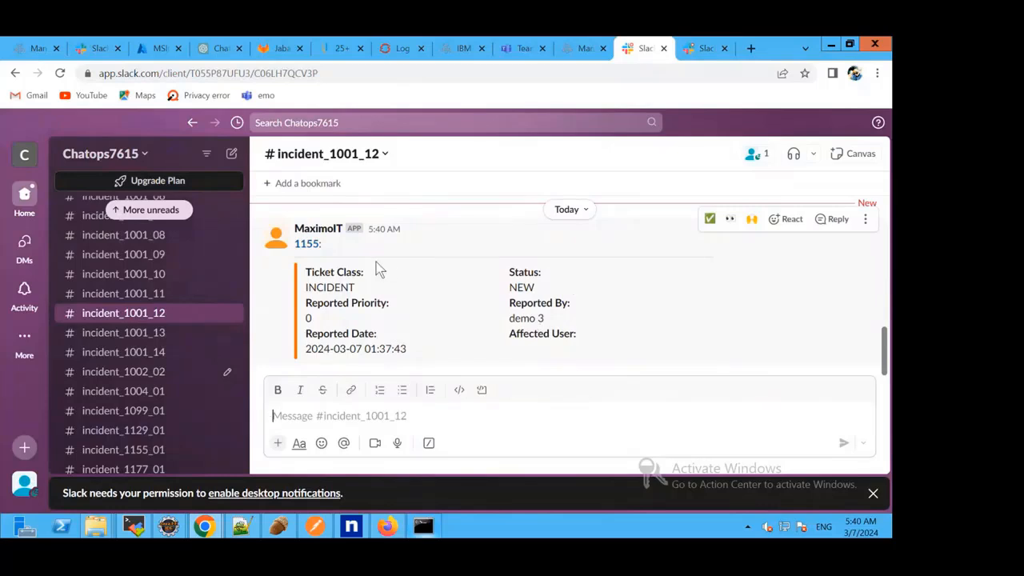
Return to Maximo, dismiss the channel assignment message, and post incident 1155 to the incident_1099_01 channel of team Chatops7615.
left_click(578, 49)
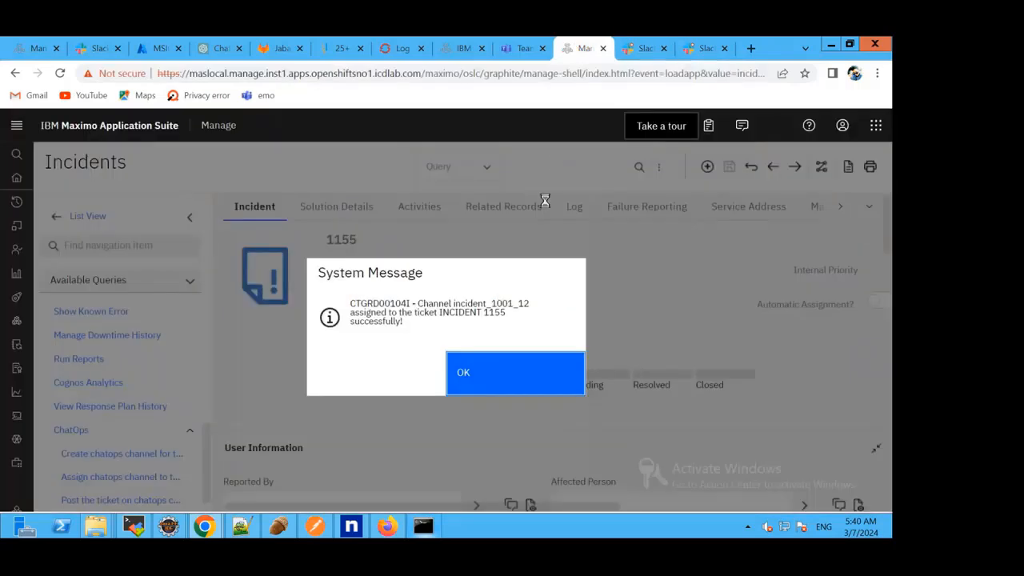
left_click(504, 358)
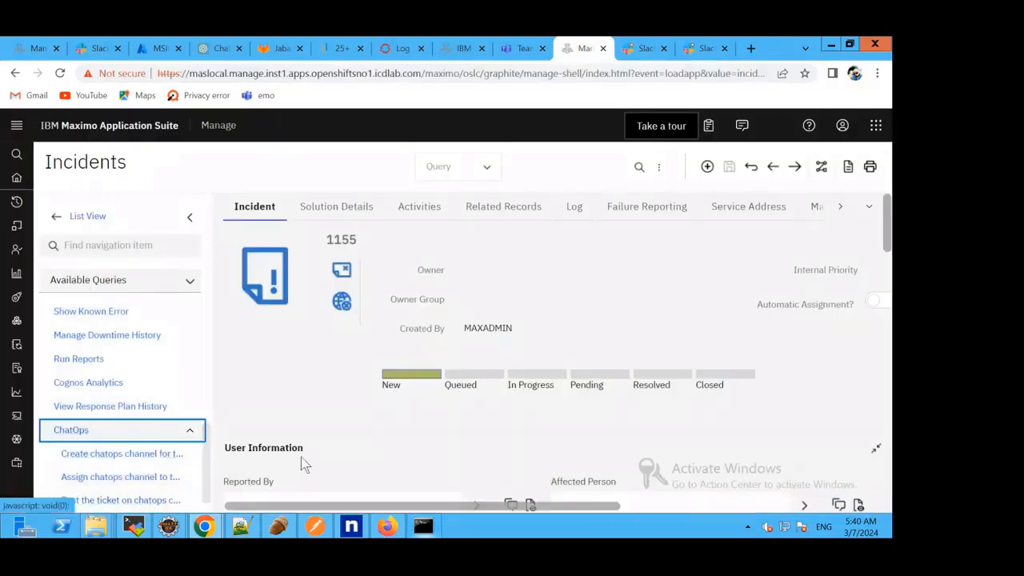
left_click(158, 504)
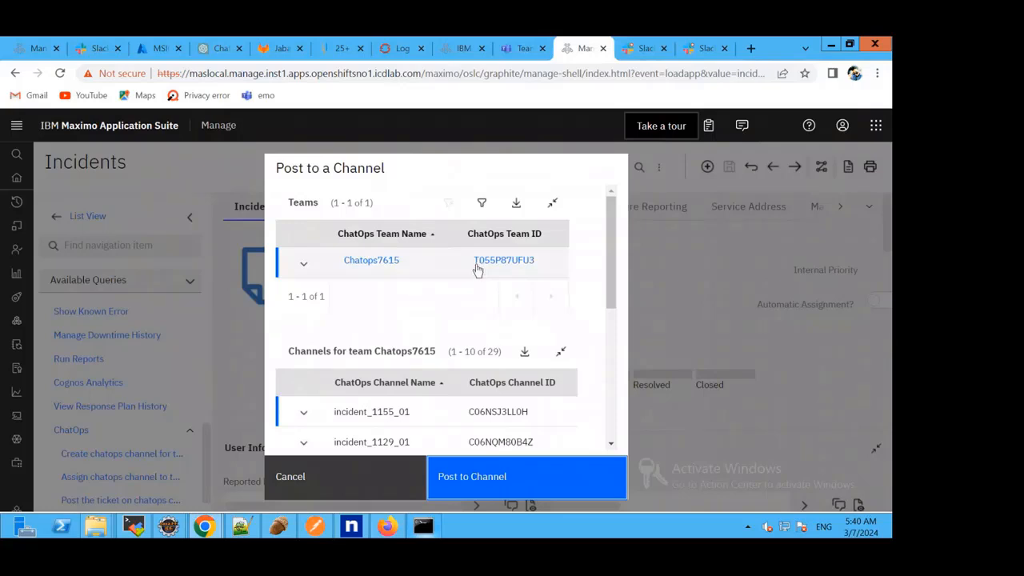
scroll(478, 270, "down", 3)
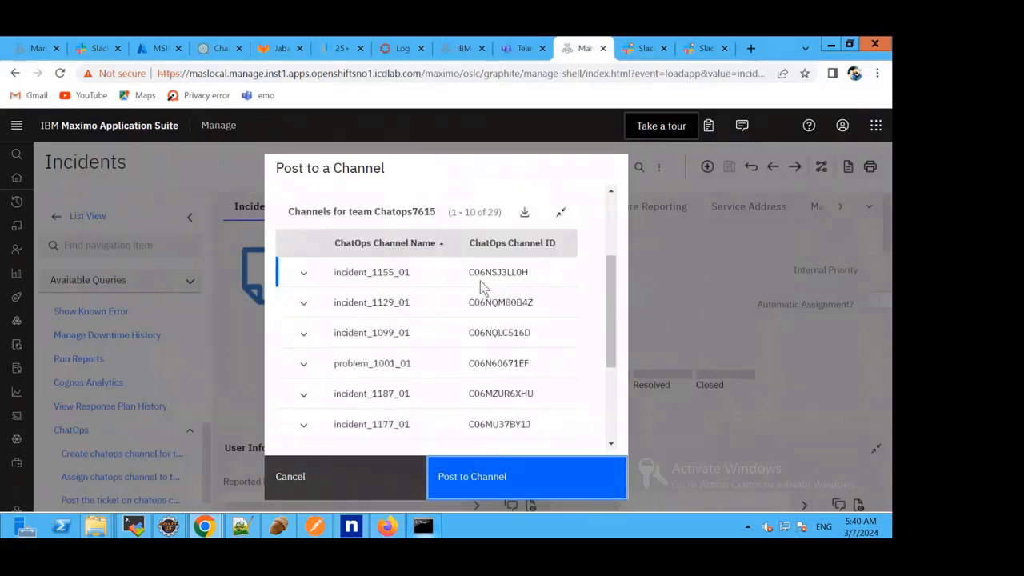
scroll(480, 281, "down", 1)
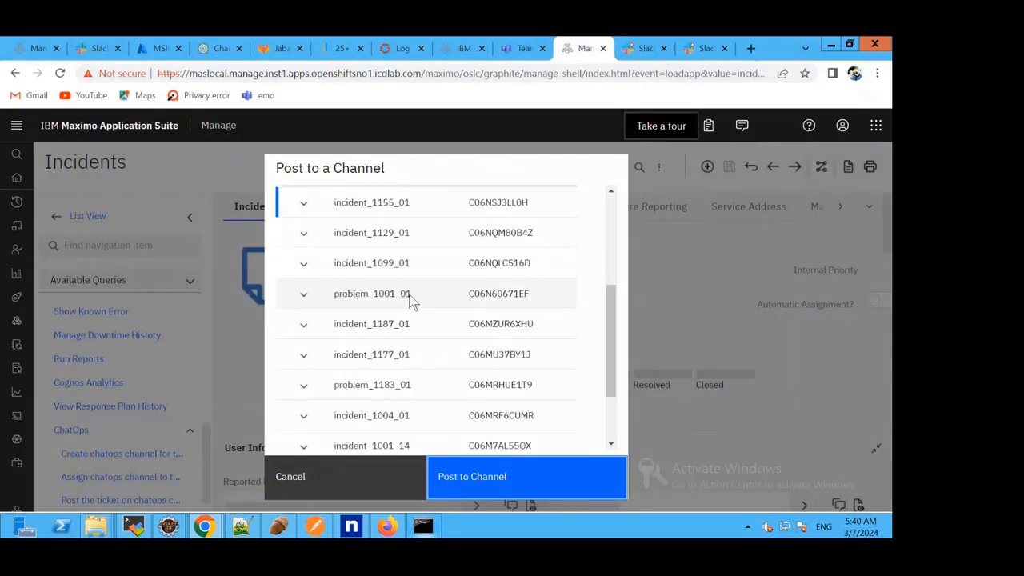
scroll(410, 302, "up", 1)
left_click(360, 340)
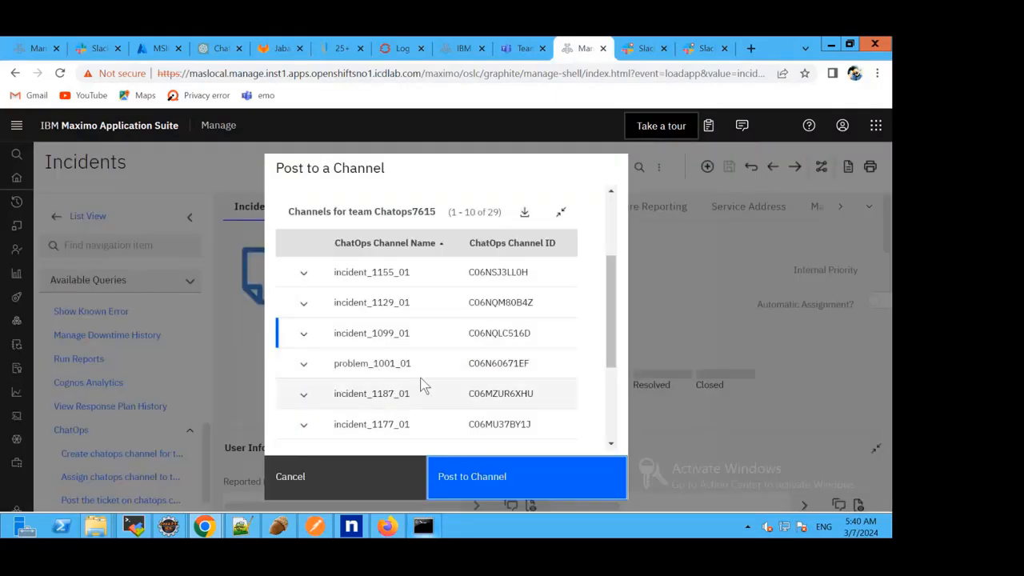
left_click(487, 484)
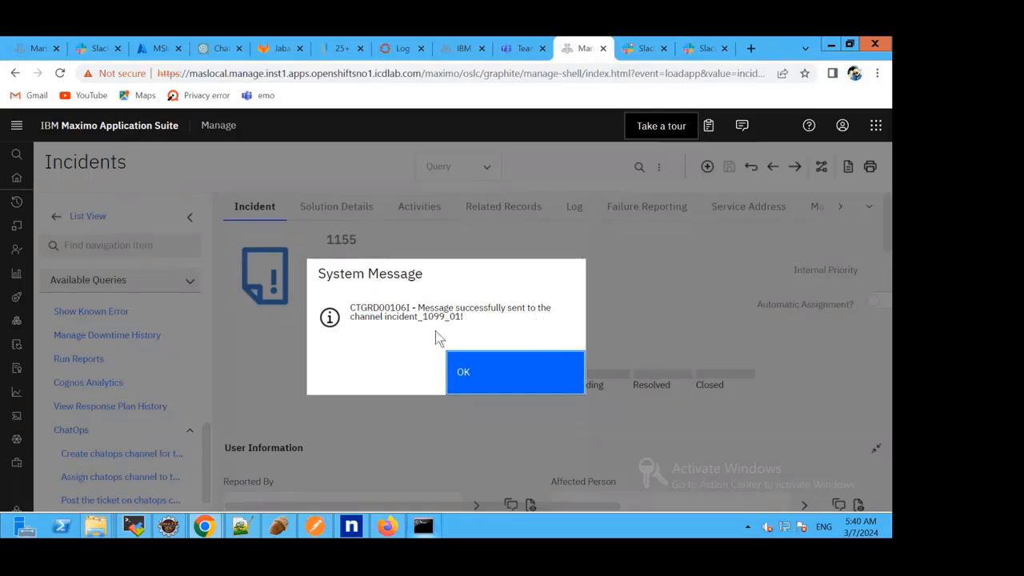
Switch to Slack and check the incident 1155 message in the incident_1099_01 channel.
left_click(636, 48)
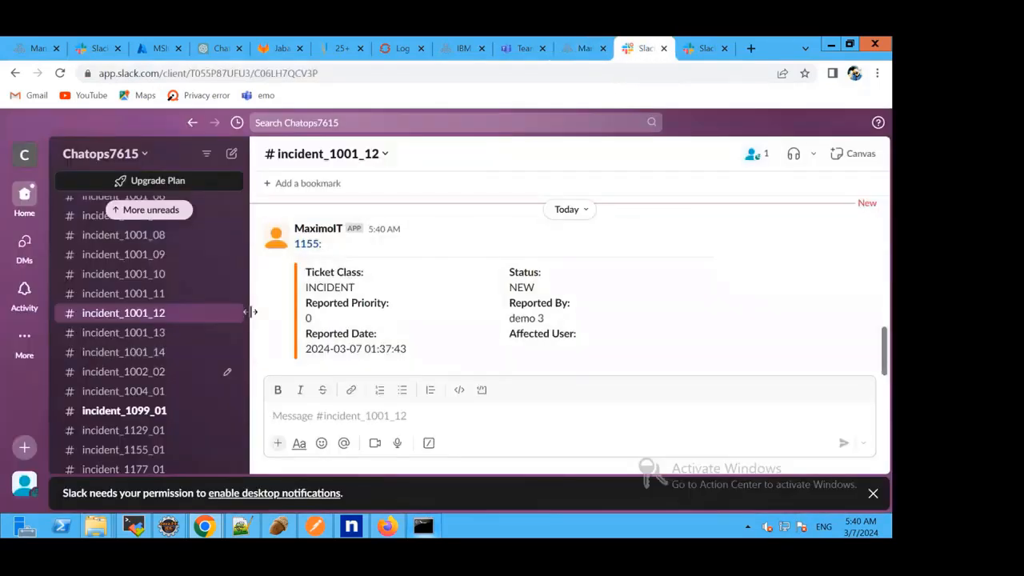
scroll(195, 350, "down", 2)
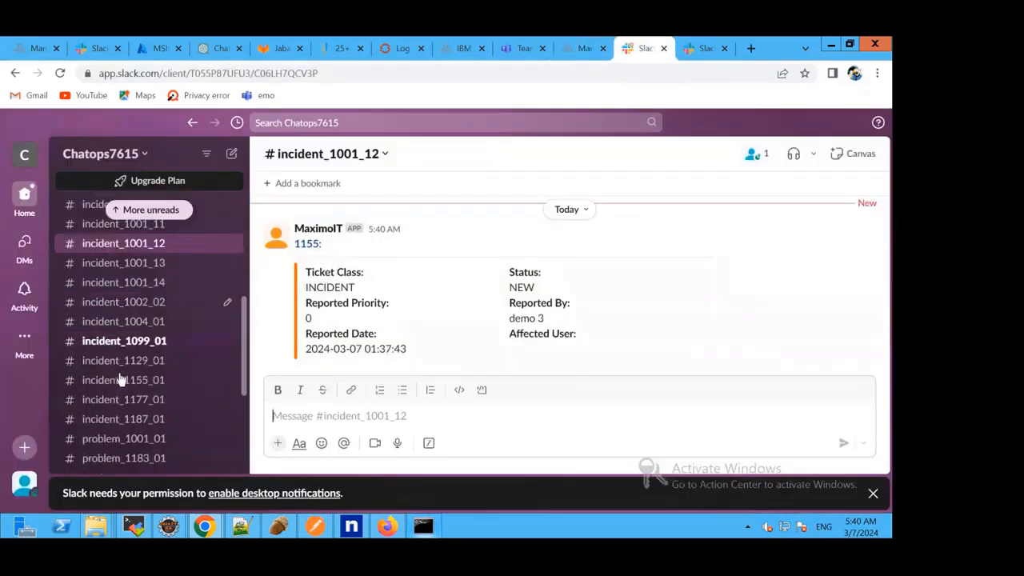
left_click(113, 344)
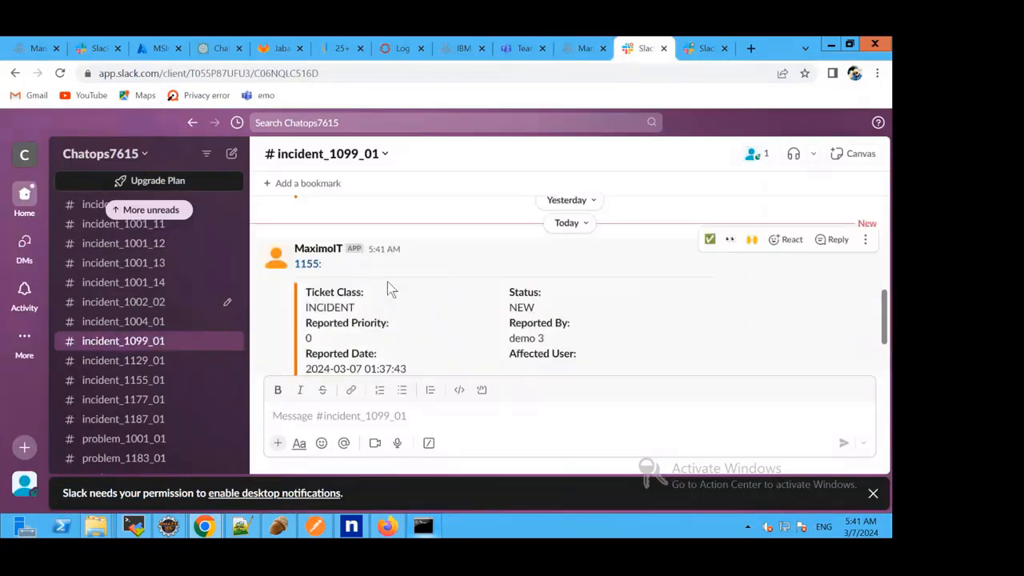
scroll(424, 287, "down", 2)
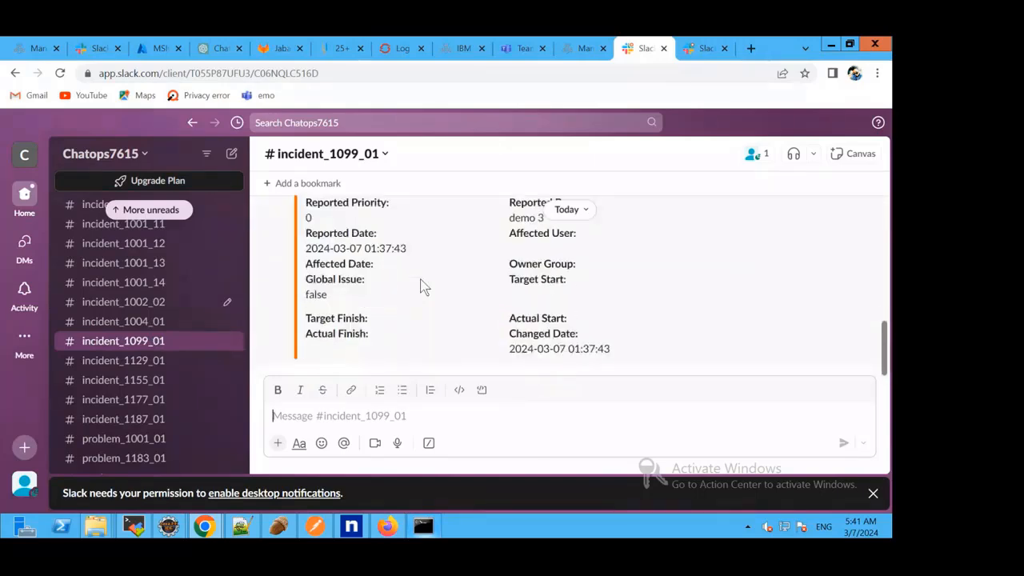
Dismiss the message-sent notice in Maximo and return to Slack to review the ticket details in the incident_1155_01 channel.
left_click(583, 48)
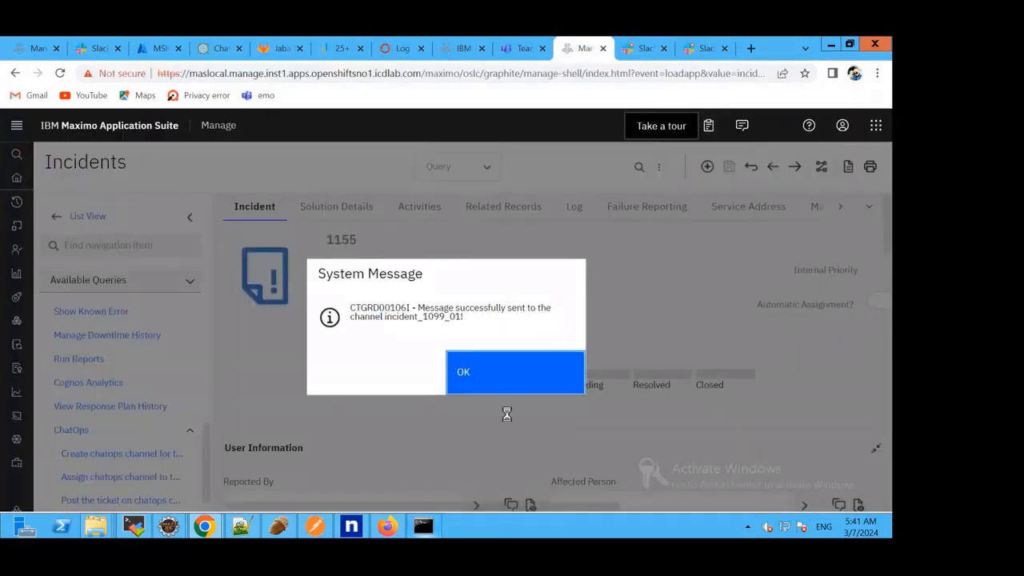
left_click(491, 373)
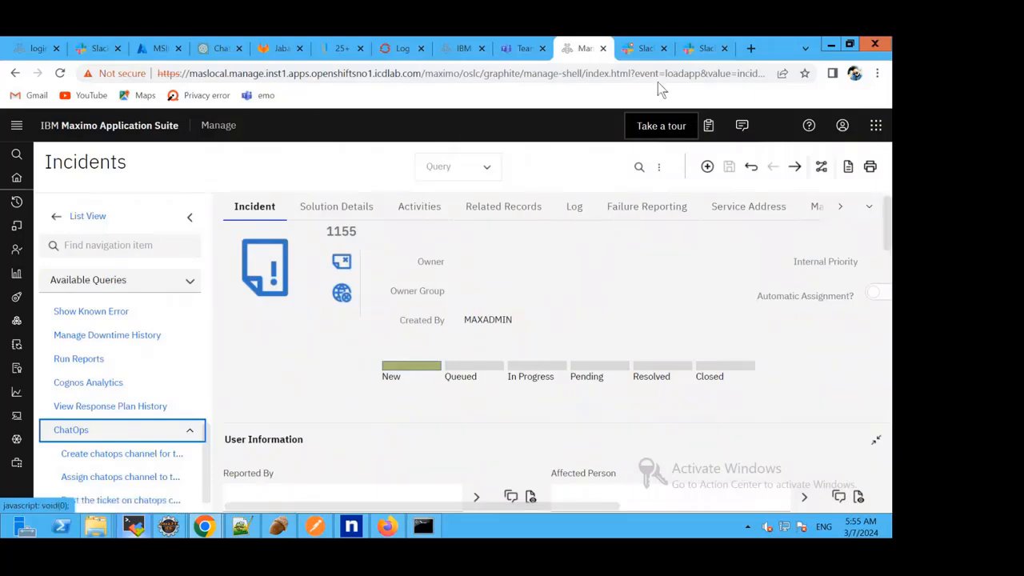
left_click(633, 52)
scroll(453, 339, "down", 3)
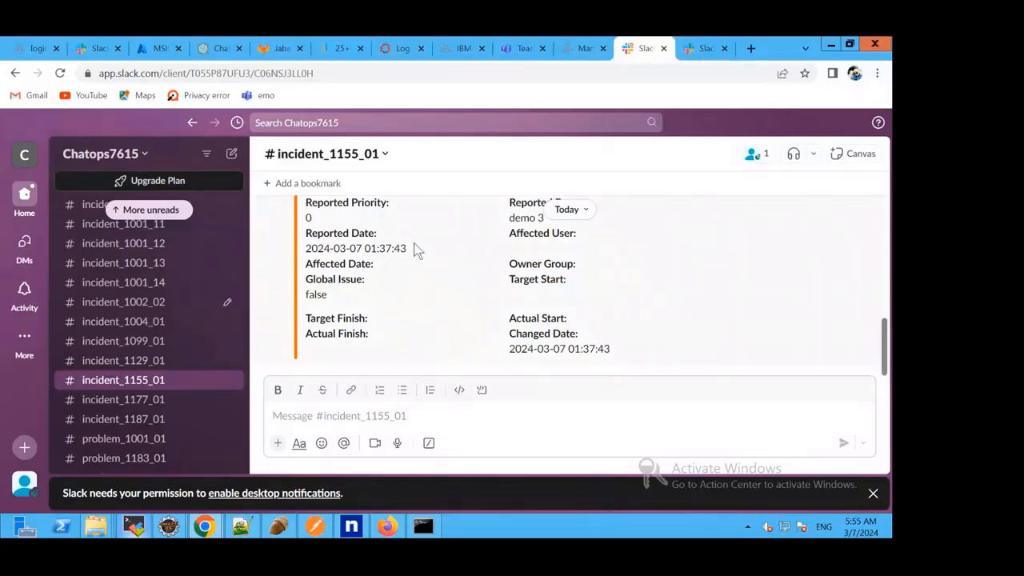
Switch to the Slack API site, reinstall the MaximoIT app, and allow it access to the Chatops7615 workspace.
left_click(96, 50)
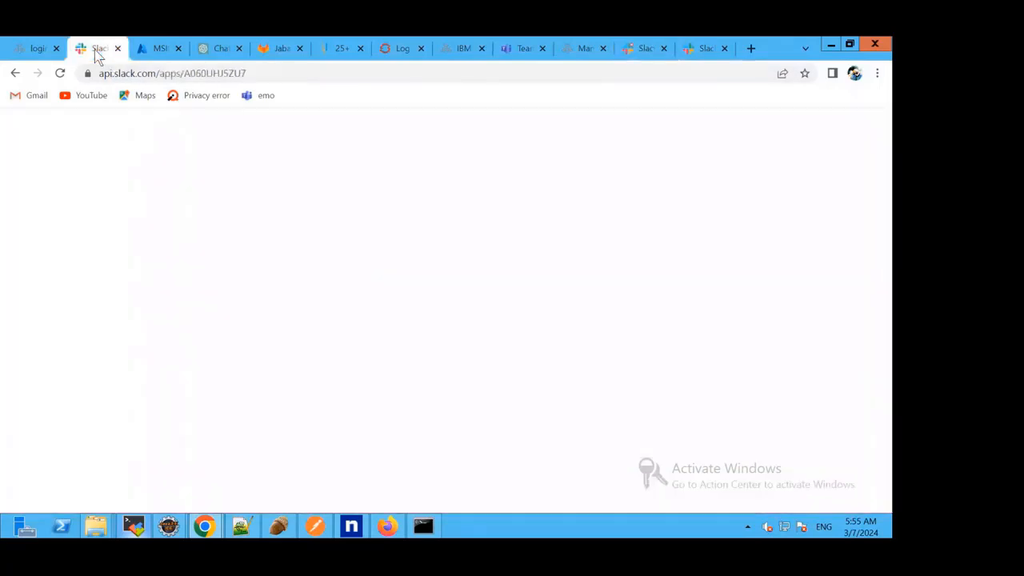
scroll(176, 288, "up", 3)
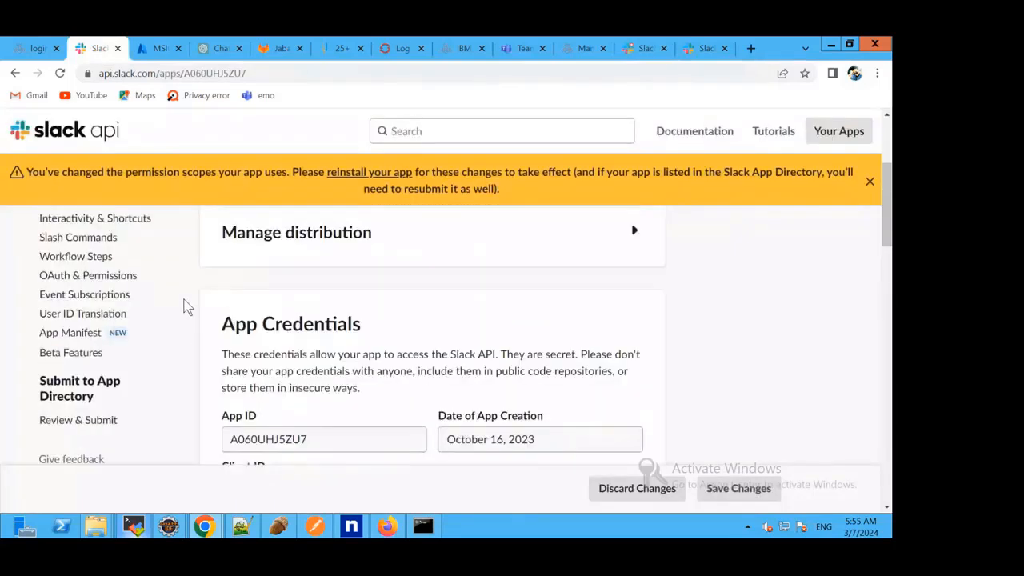
scroll(156, 264, "up", 2)
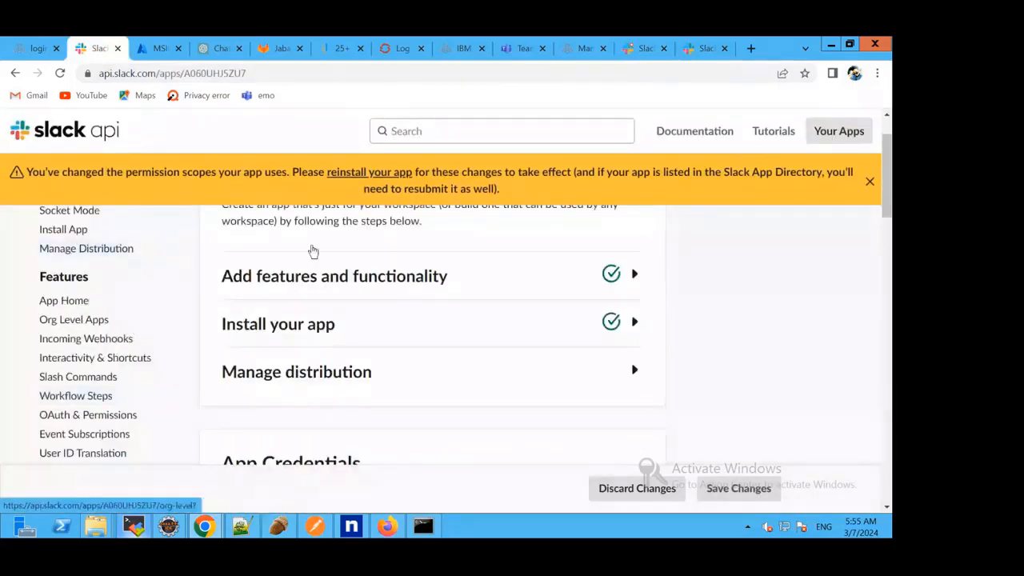
left_click(352, 177)
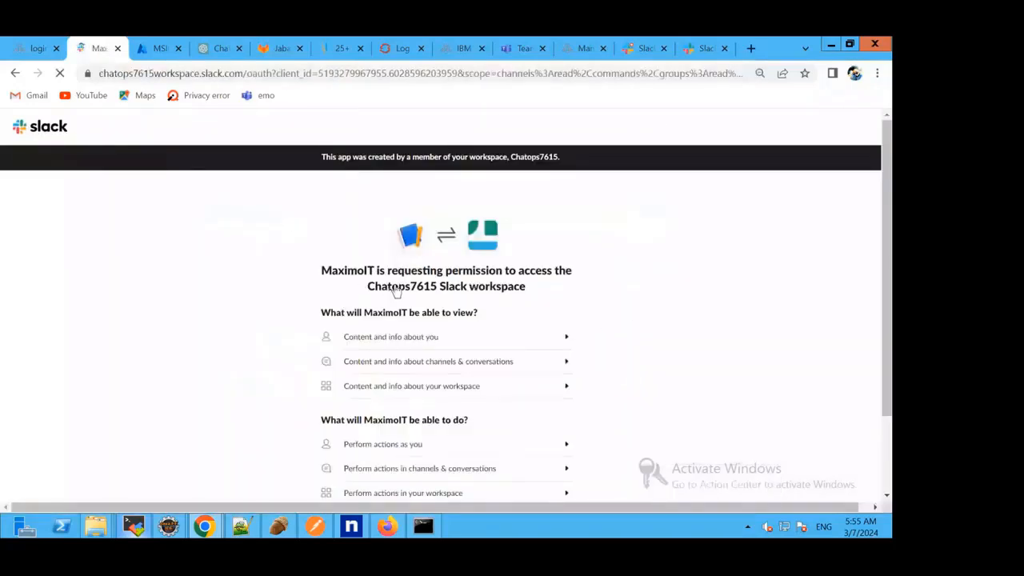
scroll(416, 291, "down", 2)
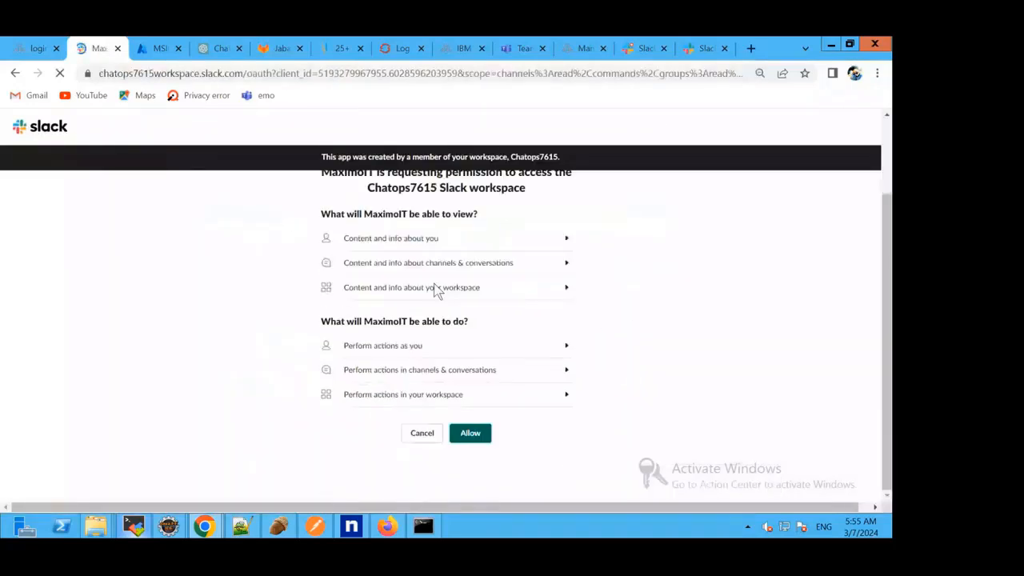
left_click(470, 437)
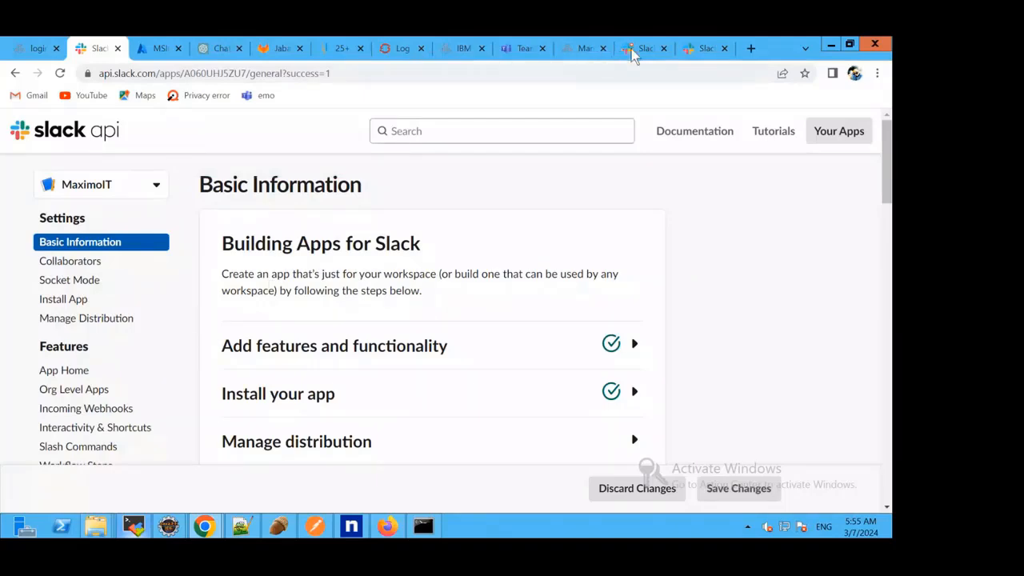
In Maximo's ChatOps Configuration, add a Slack team and allow MaximoIT to access Chatops7615, with incident_1001_03 as its posting channel.
left_click(576, 54)
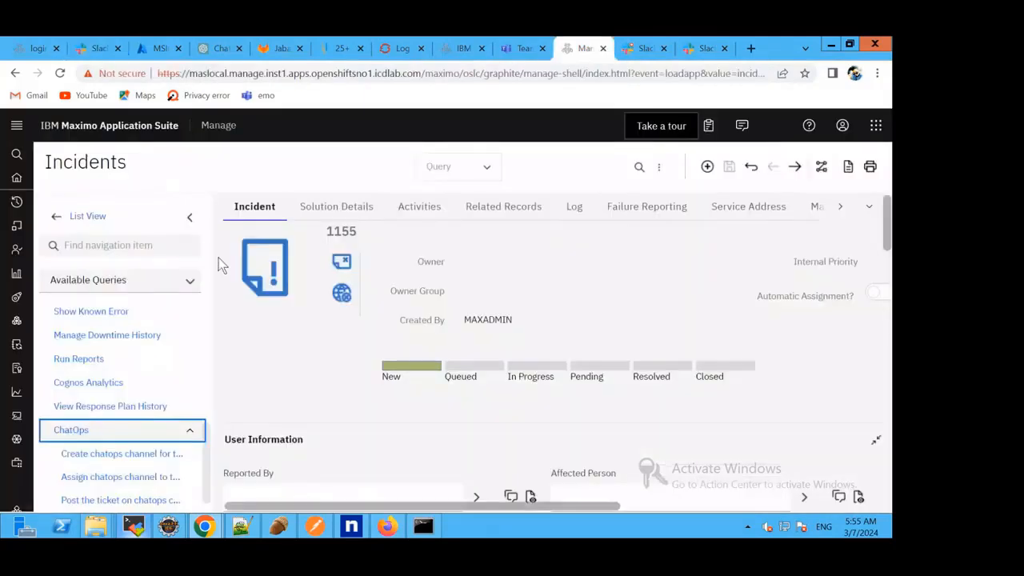
left_click(74, 206)
left_click(78, 246)
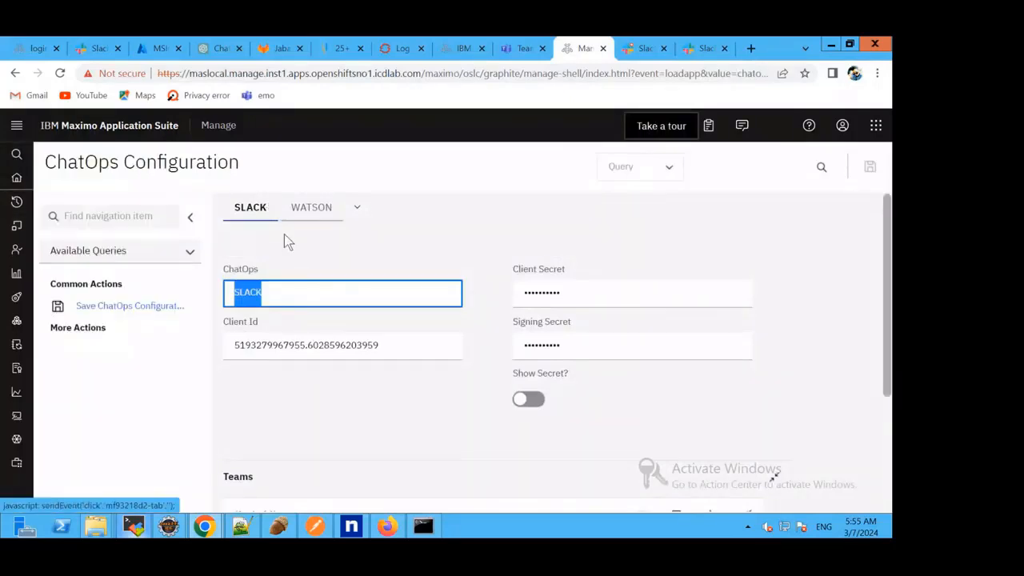
scroll(439, 320, "down", 3)
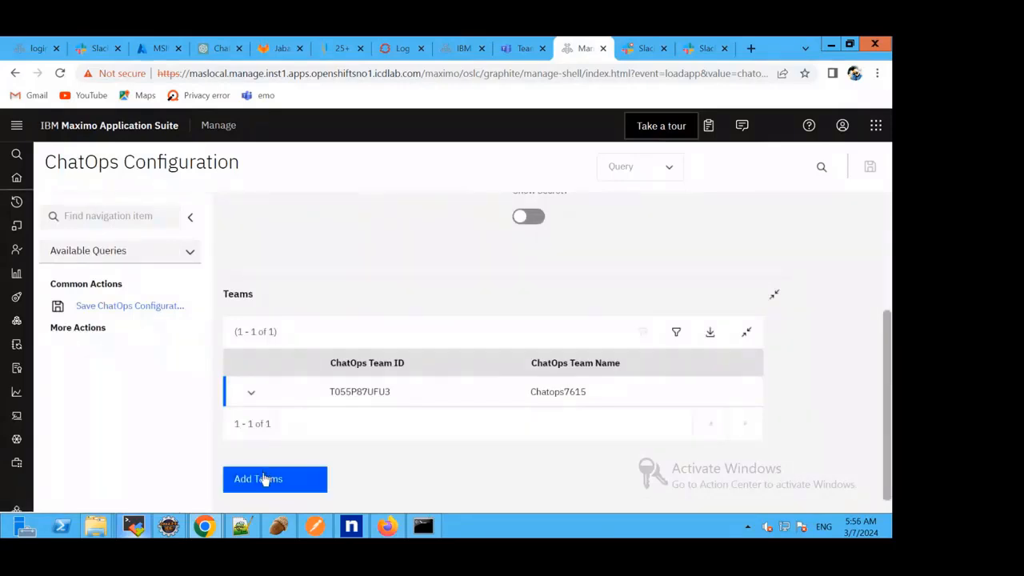
left_click(270, 480)
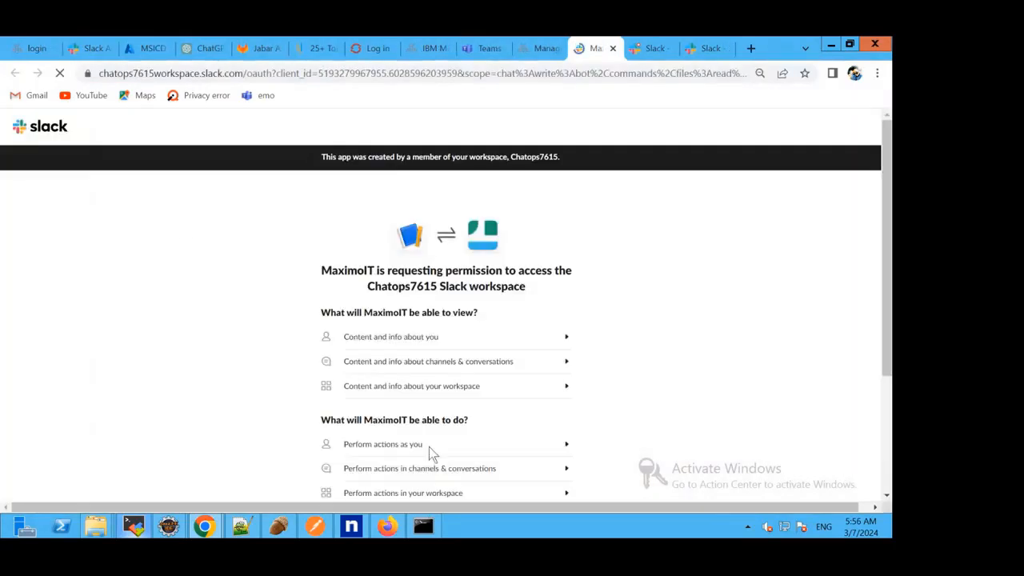
scroll(492, 356, "down", 3)
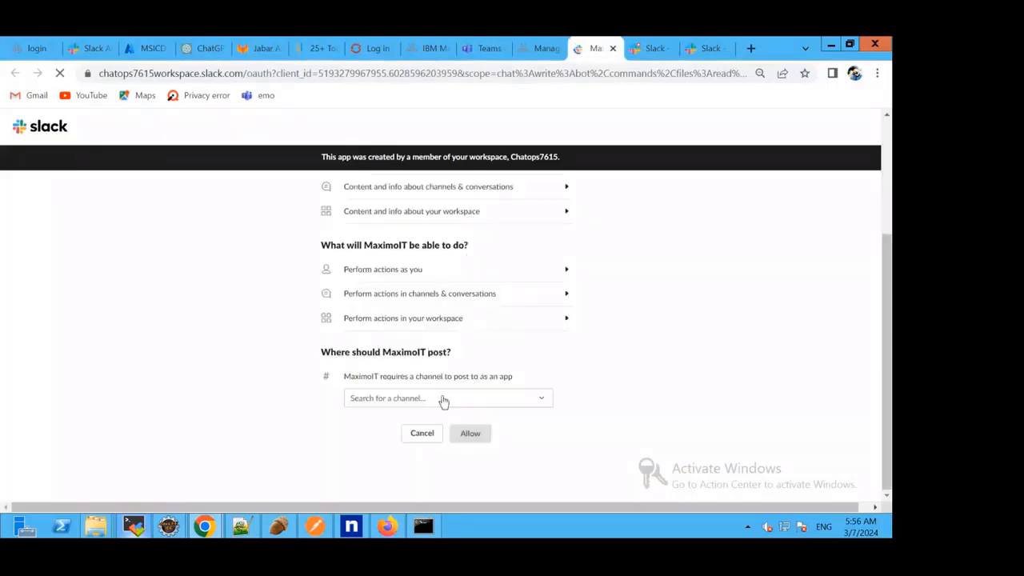
left_click(495, 396)
left_click(460, 345)
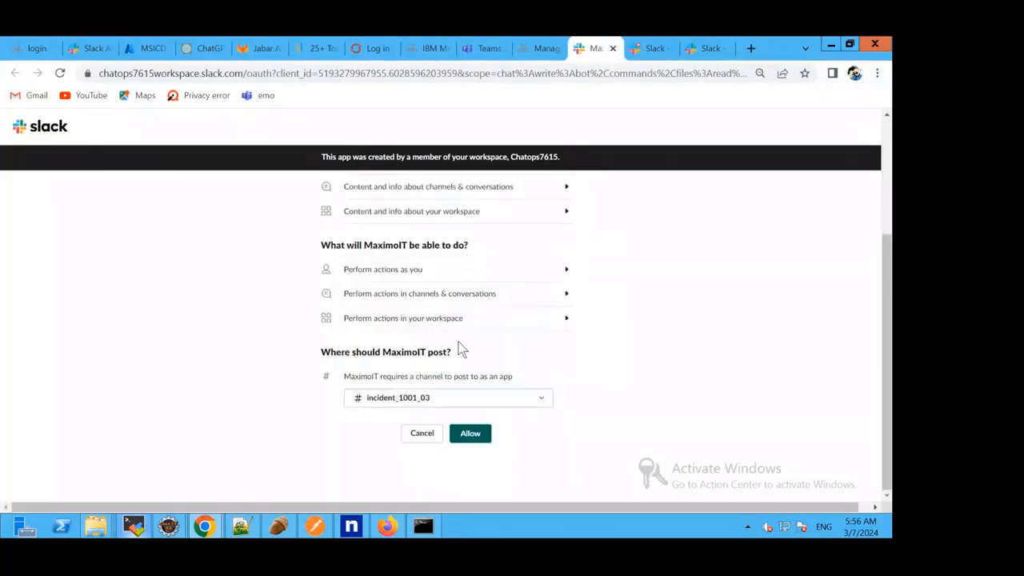
left_click(470, 434)
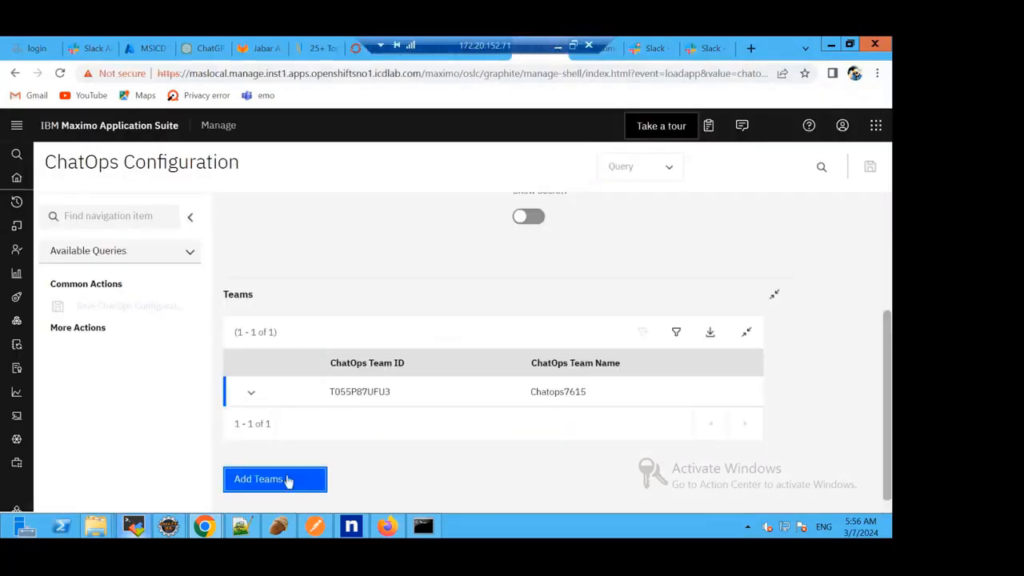
Start adding a Slack team again and review the permissions MaximoIT requests for the Chatops7615 workspace.
left_click(288, 480)
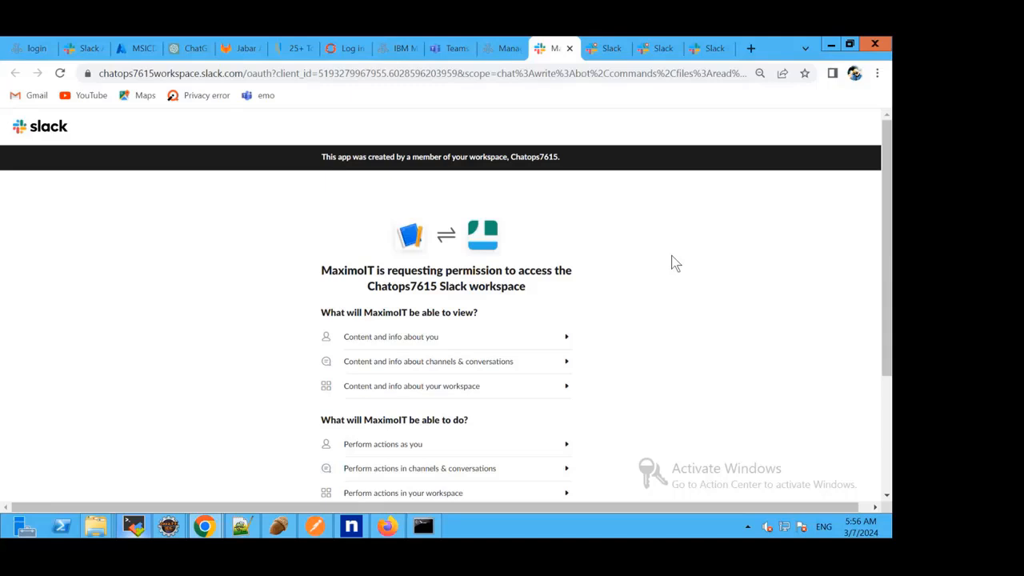
scroll(672, 264, "down", 1)
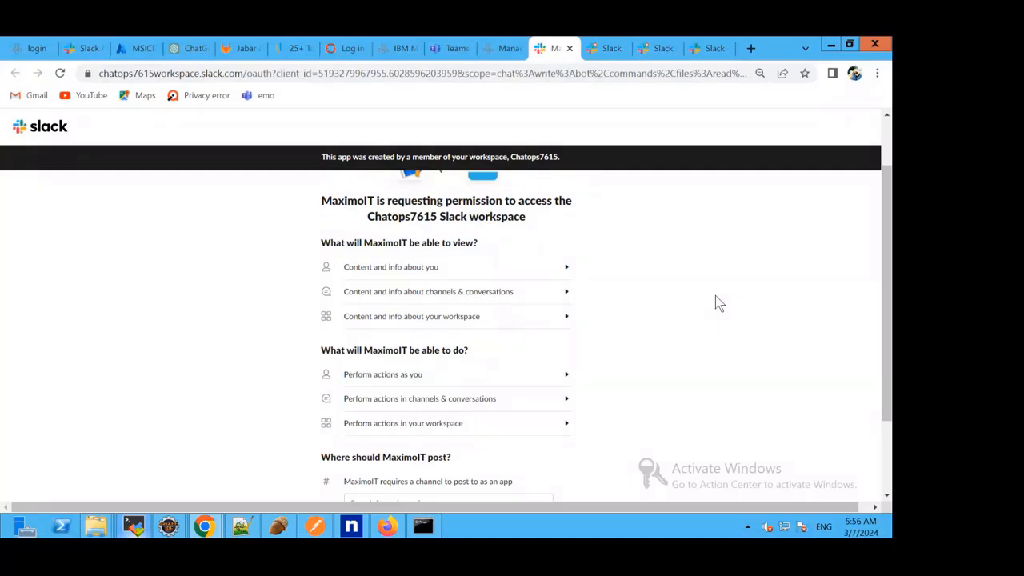
Switch to the Slack API site and open the MaximoIT app's settings from the list of apps.
left_click(70, 49)
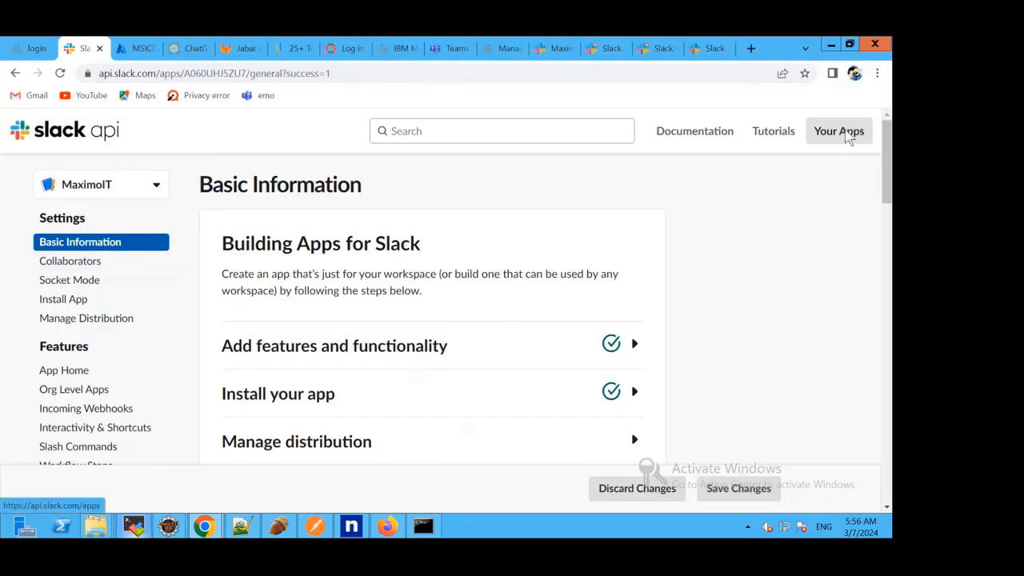
left_click(848, 136)
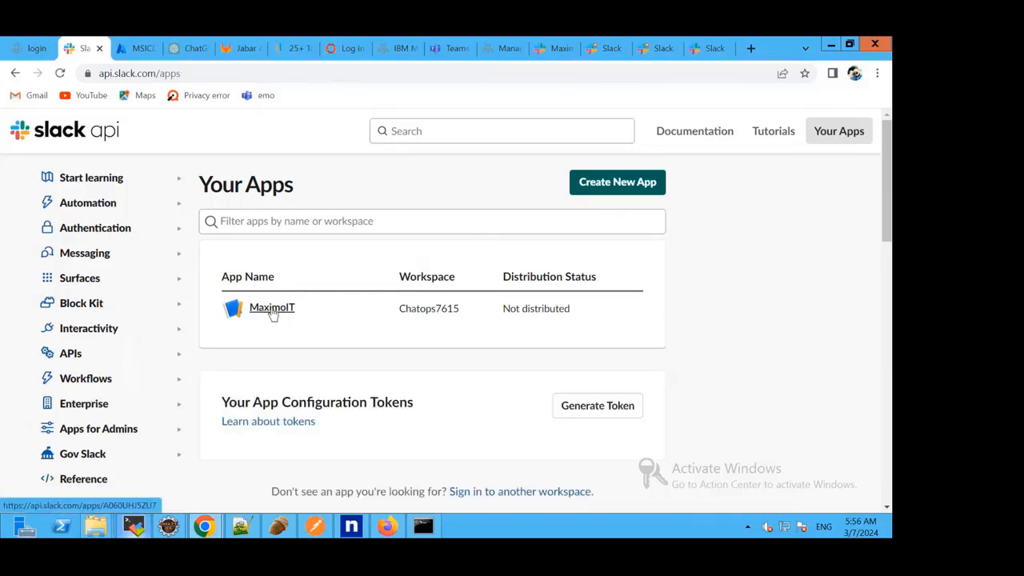
left_click(272, 314)
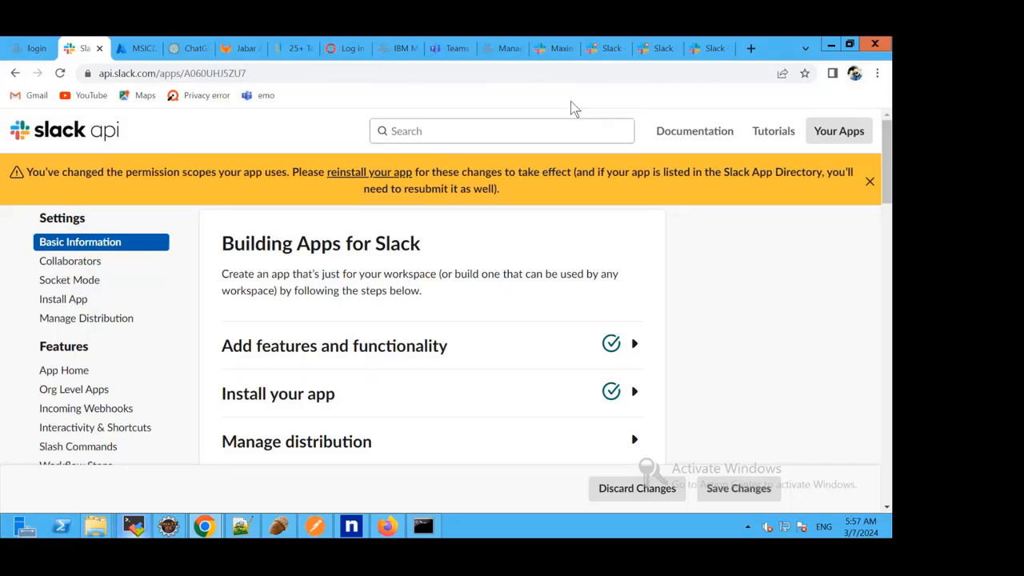
Close the pending MaximoIT permission page, reinstall the MaximoIT app from the Slack API site, and allow it access to the Chatops7615 workspace.
left_click(553, 52)
left_click(570, 49)
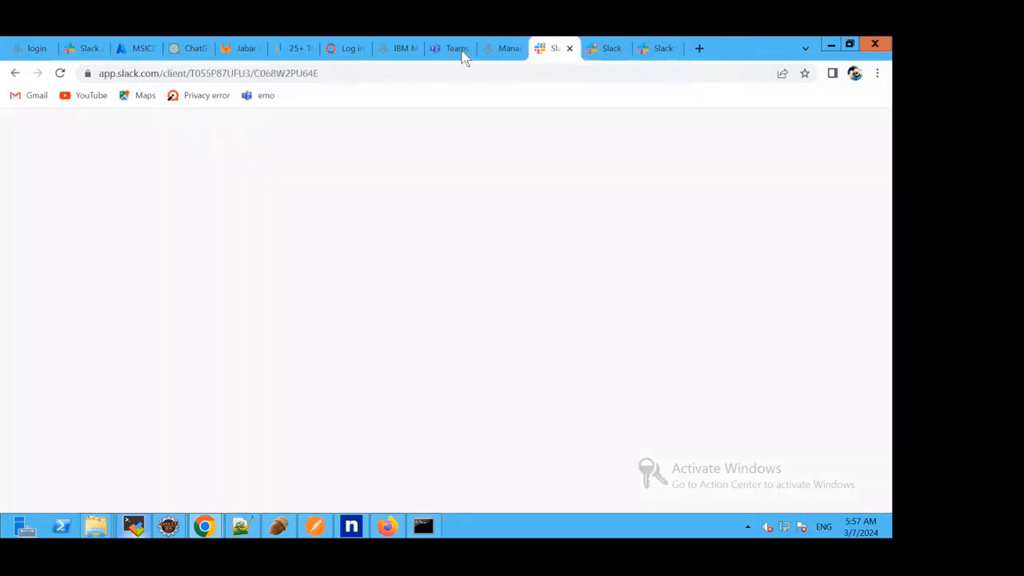
left_click(101, 51)
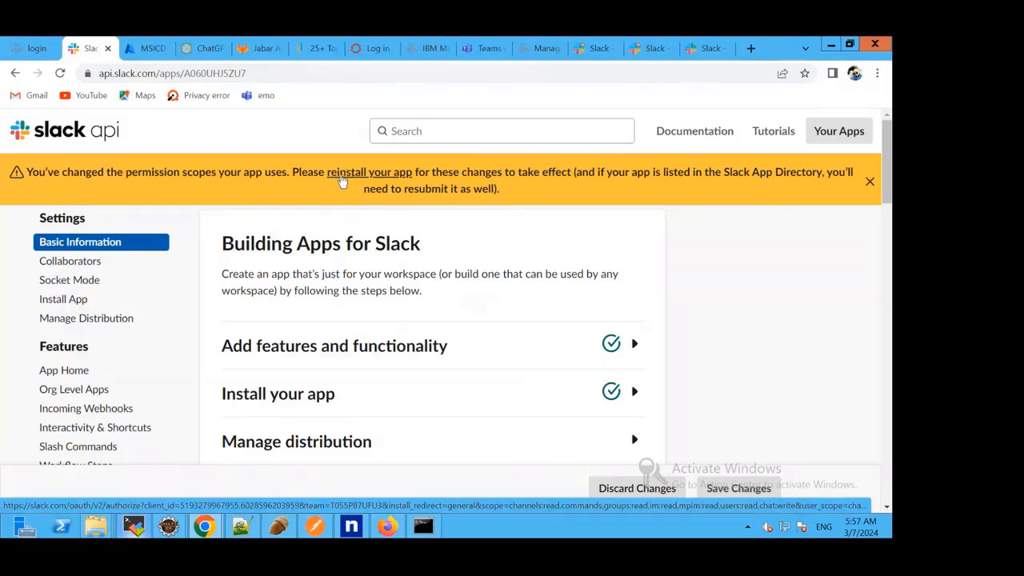
left_click(374, 180)
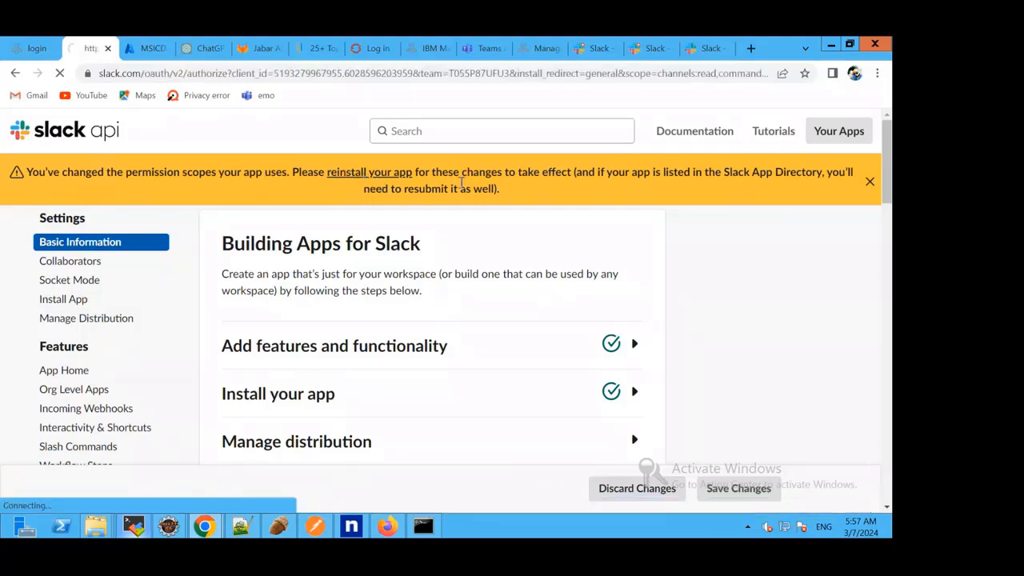
scroll(471, 236, "down", 3)
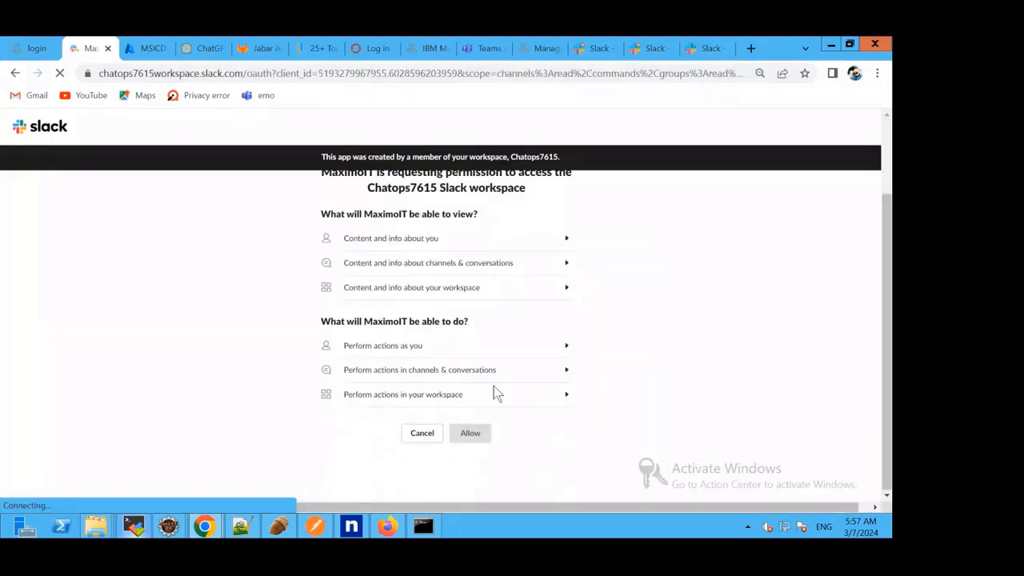
left_click(472, 436)
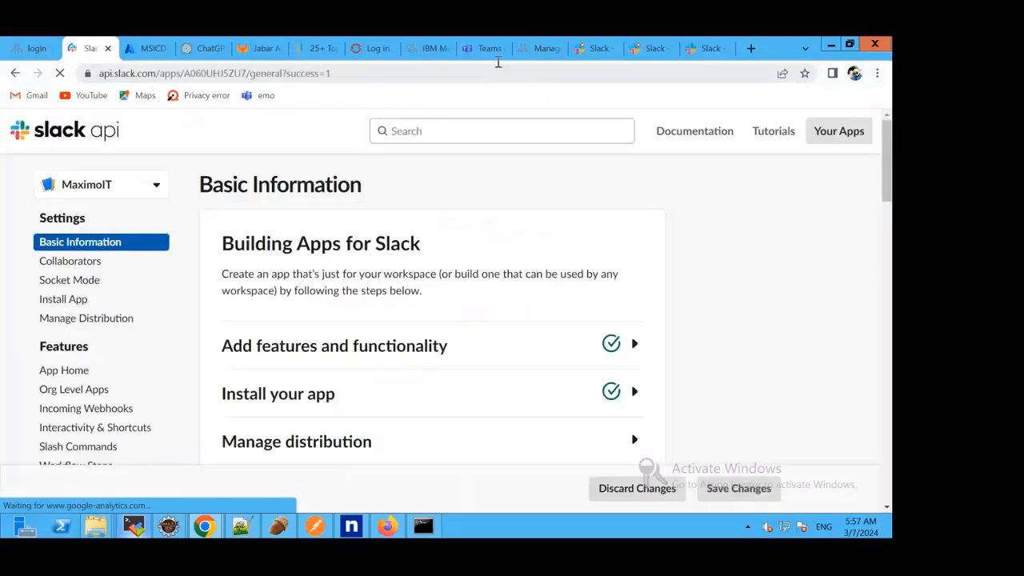
Switch to Slack's incident_1001_03 channel and look up the available slash commands starting with /icd in a new message.
left_click(598, 49)
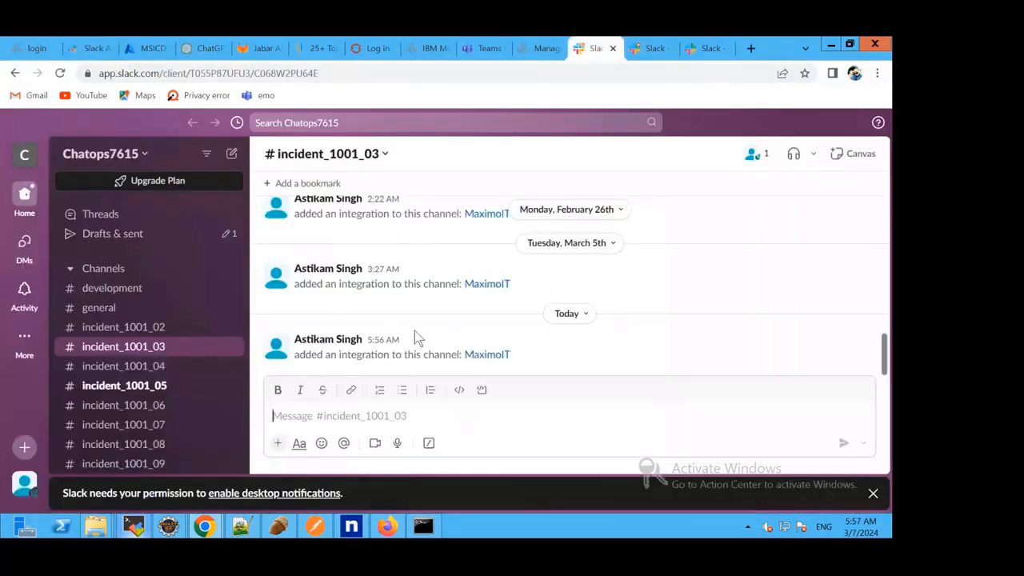
left_click(381, 421)
type("/")
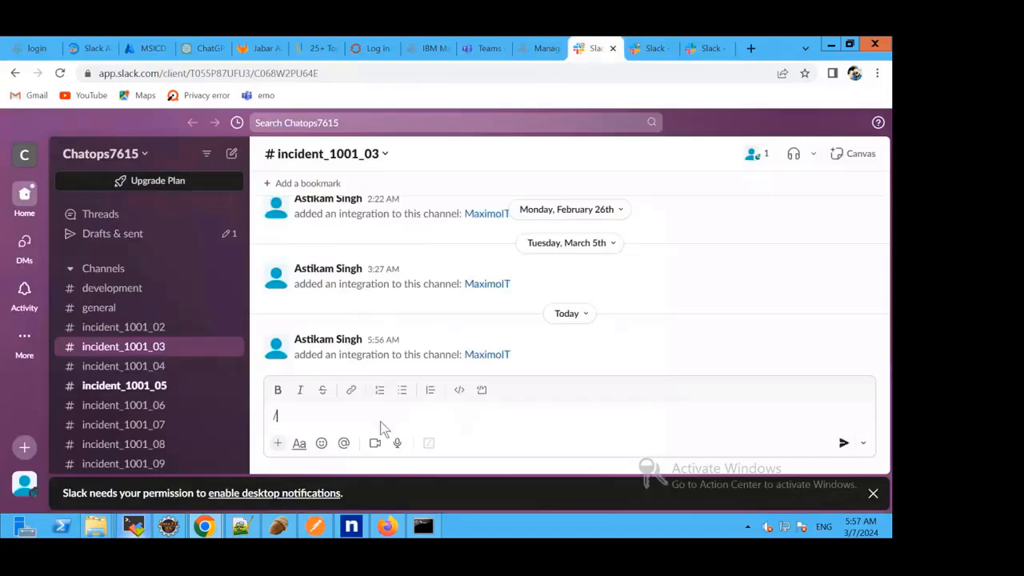
type("icd")
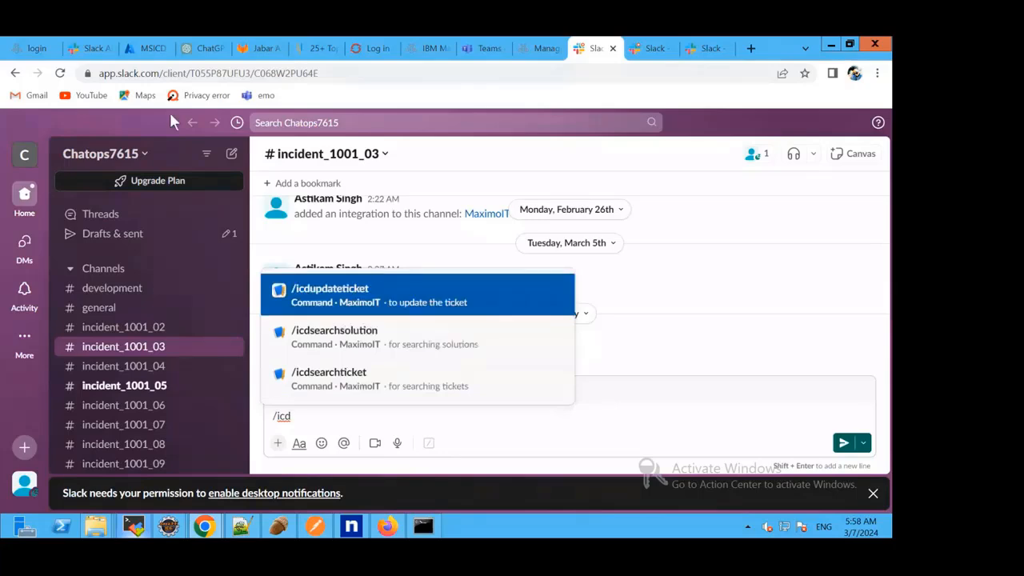
In MaximoIT's slash command settings on the Slack API site, inspect the request URL of /icdupdateticket without saving any change.
left_click(91, 49)
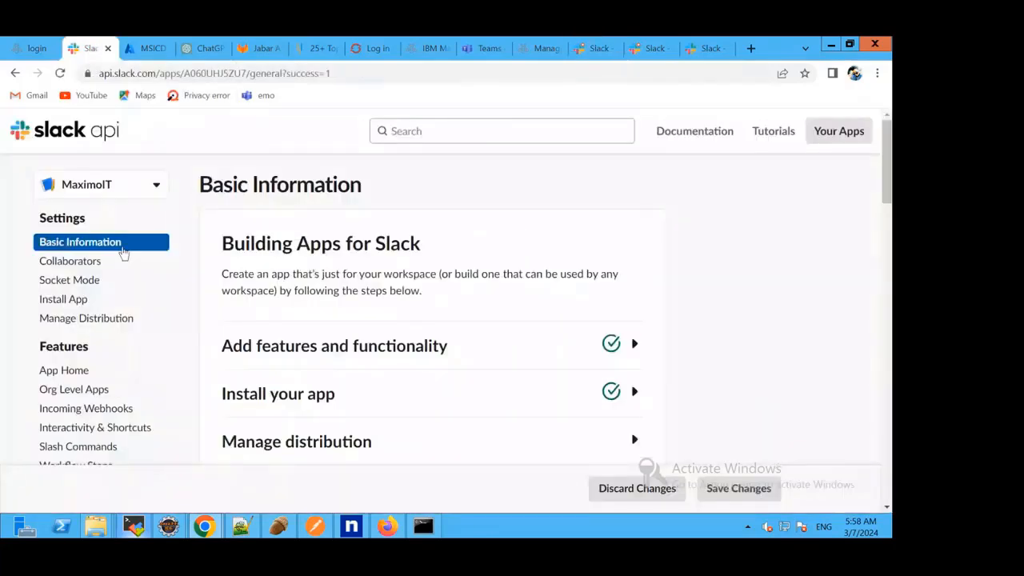
scroll(136, 336, "down", 1)
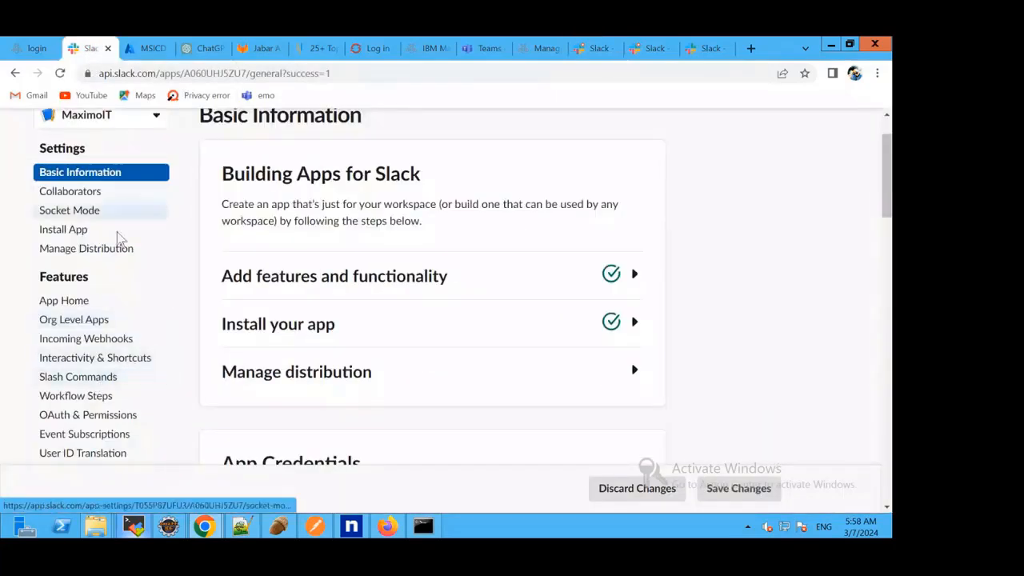
left_click(76, 379)
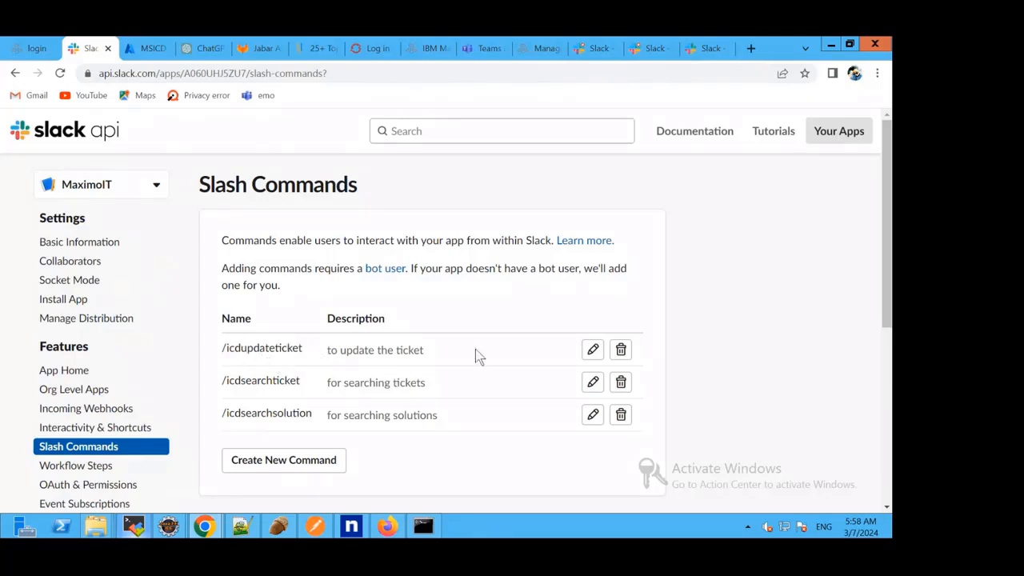
left_click(593, 349)
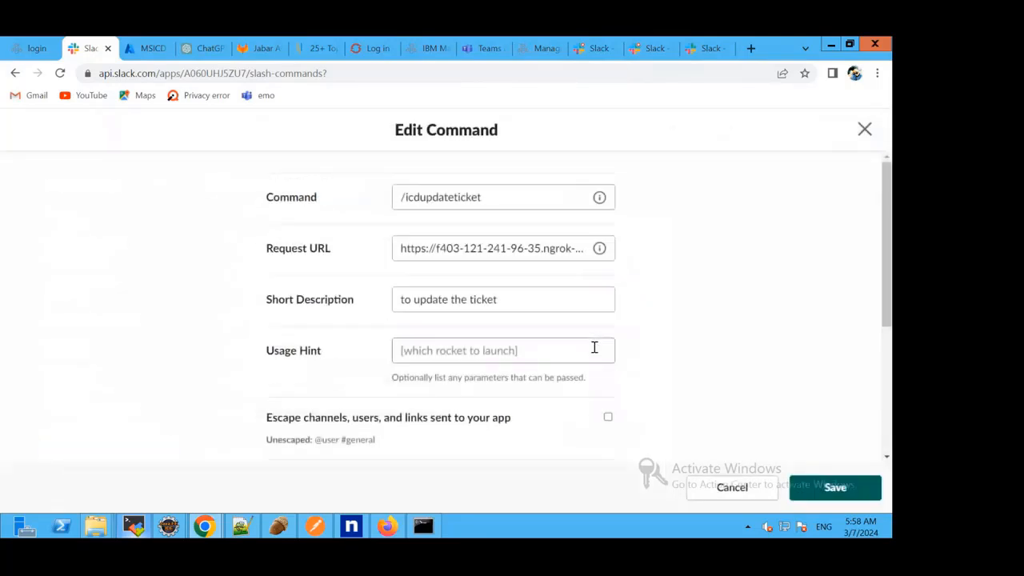
left_click_drag(509, 248, 616, 248)
left_click(478, 248)
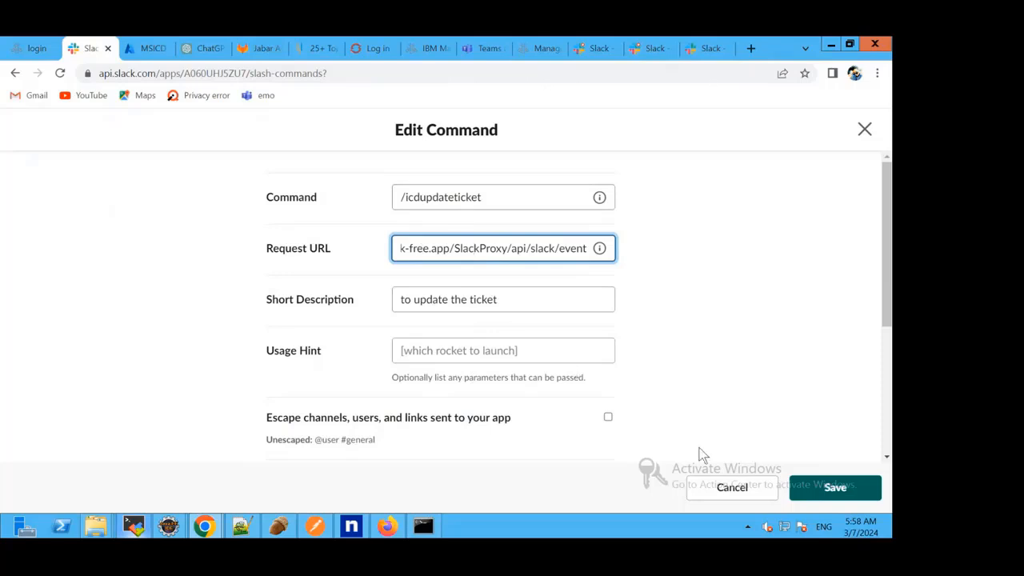
left_click(716, 490)
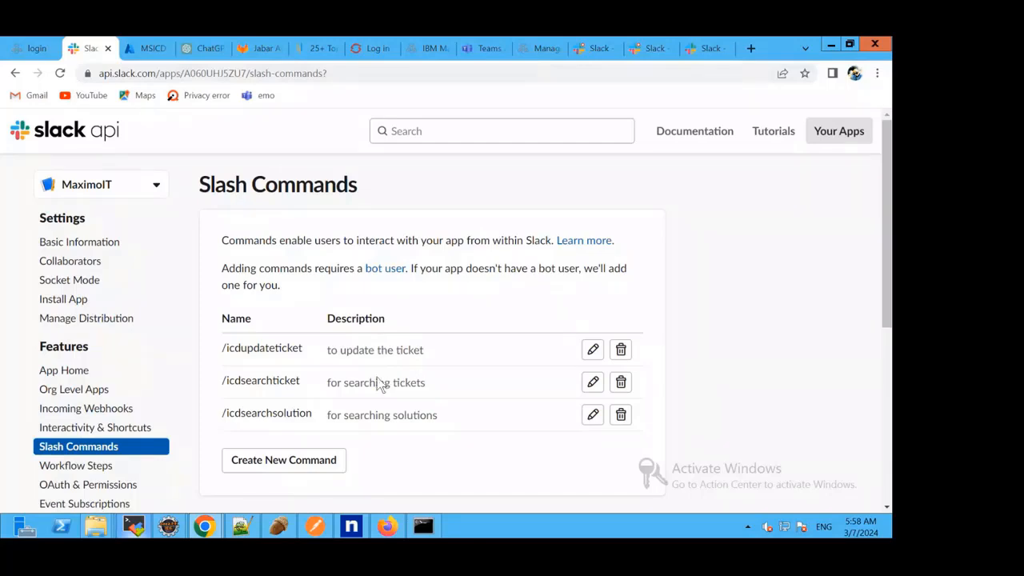
Insert the /icdupdateticket command in Slack's incident_1001_03 message box, and check the Slack settings in Maximo's ChatOps Configuration.
left_click(596, 50)
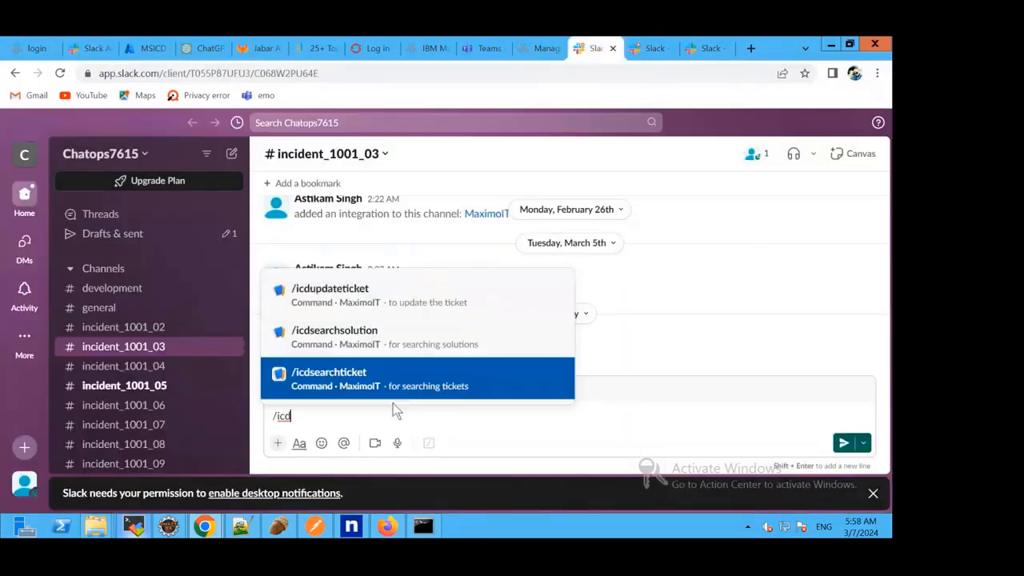
left_click(337, 289)
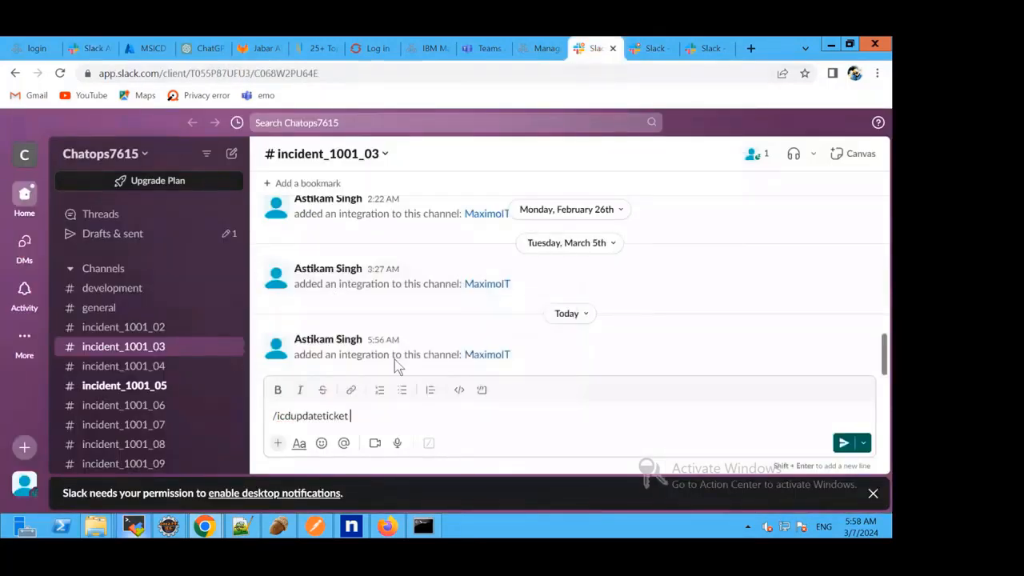
left_click(535, 49)
scroll(457, 229, "up", 3)
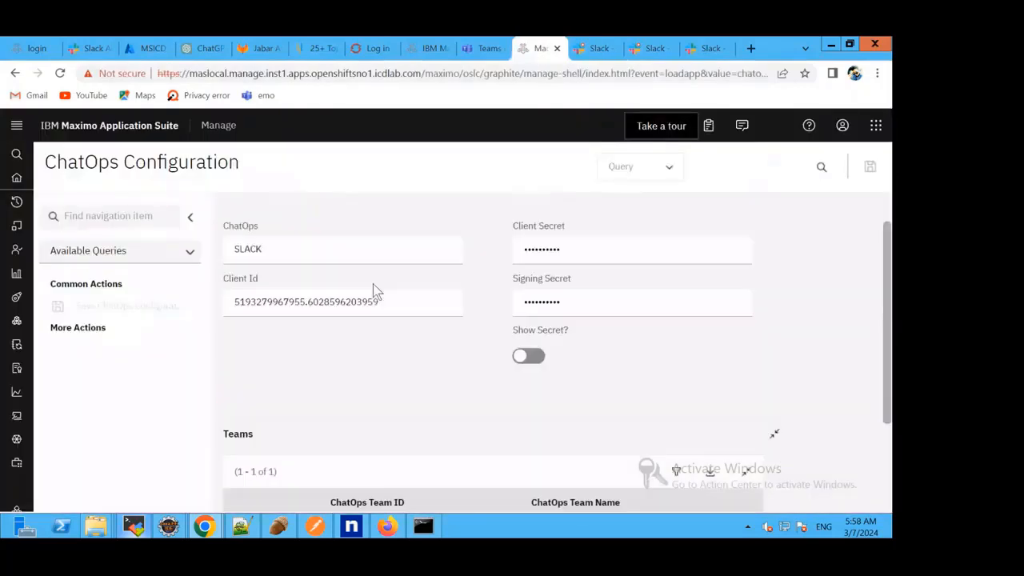
mouse_move(36, 204)
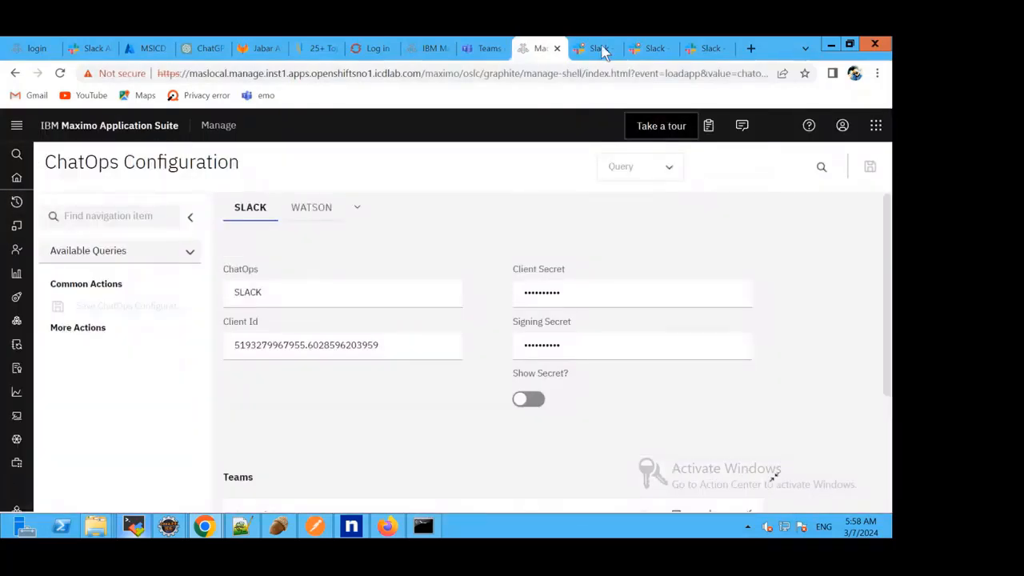
Switch to Slack's incident_1001_05 channel and submit the command /icdupdateticket 1155.
left_click(602, 49)
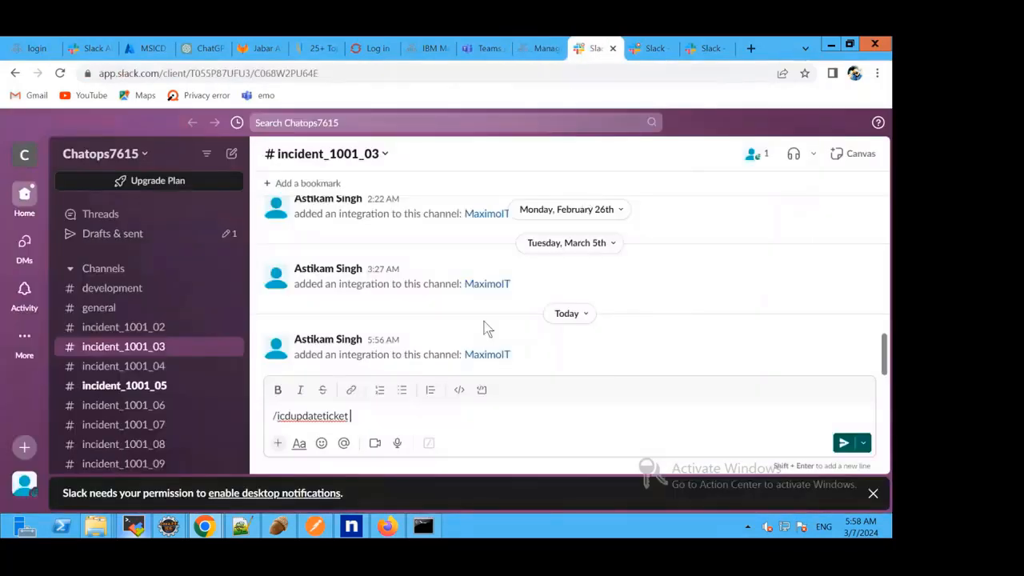
left_click(127, 387)
scroll(128, 400, "down", 3)
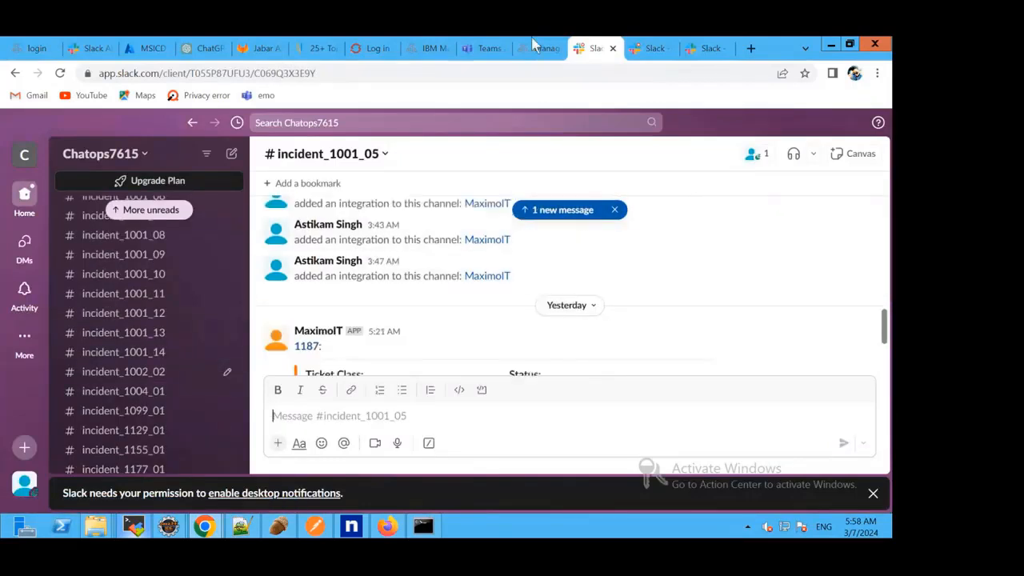
scroll(375, 336, "down", 3)
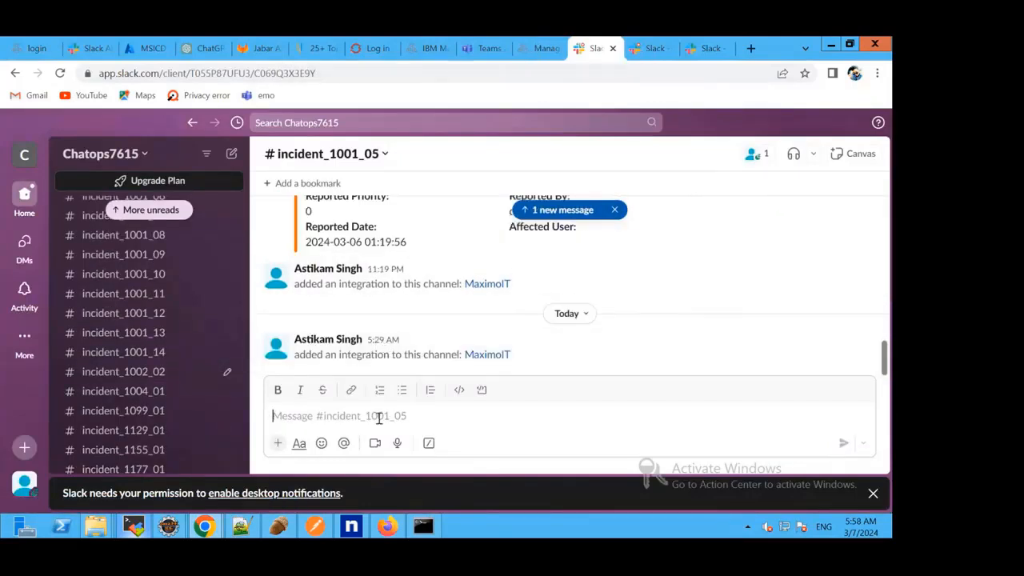
type("/icdupdateticket 11")
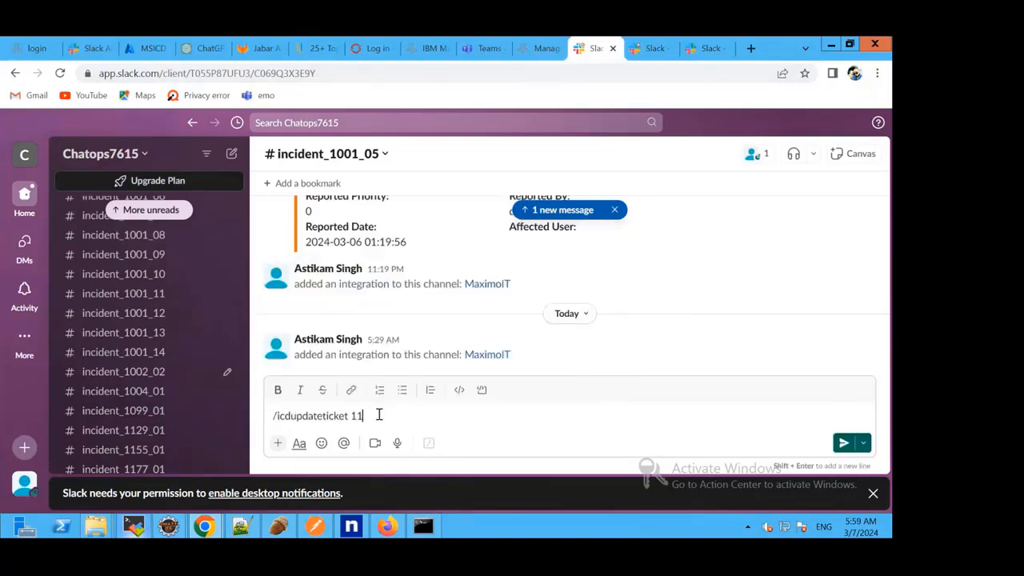
type("55")
key("Return")
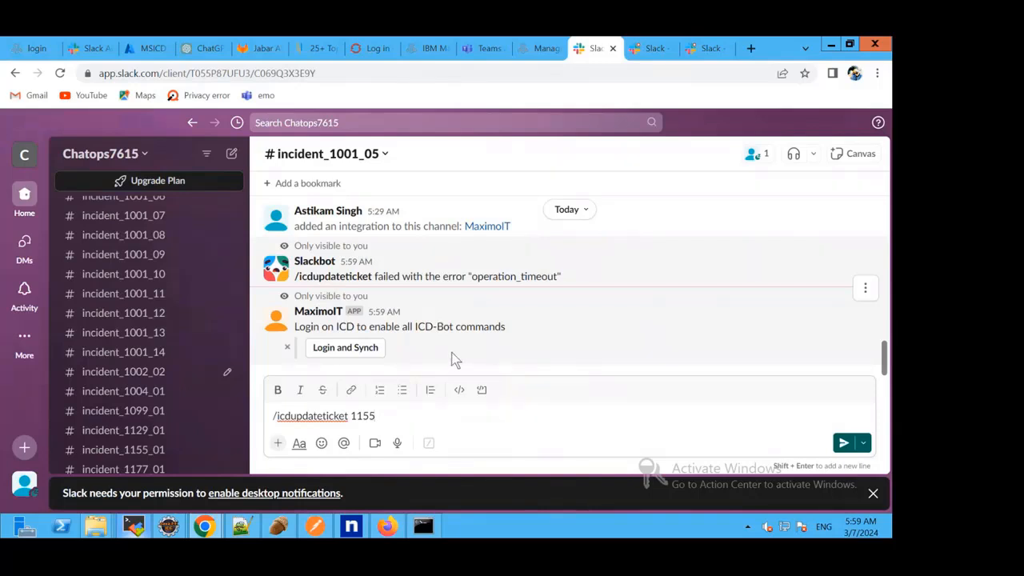
Use MaximoIT's Login and Synch option to associate the Slack ChatOps account with the MAXADMIN user in Maximo.
left_click(338, 349)
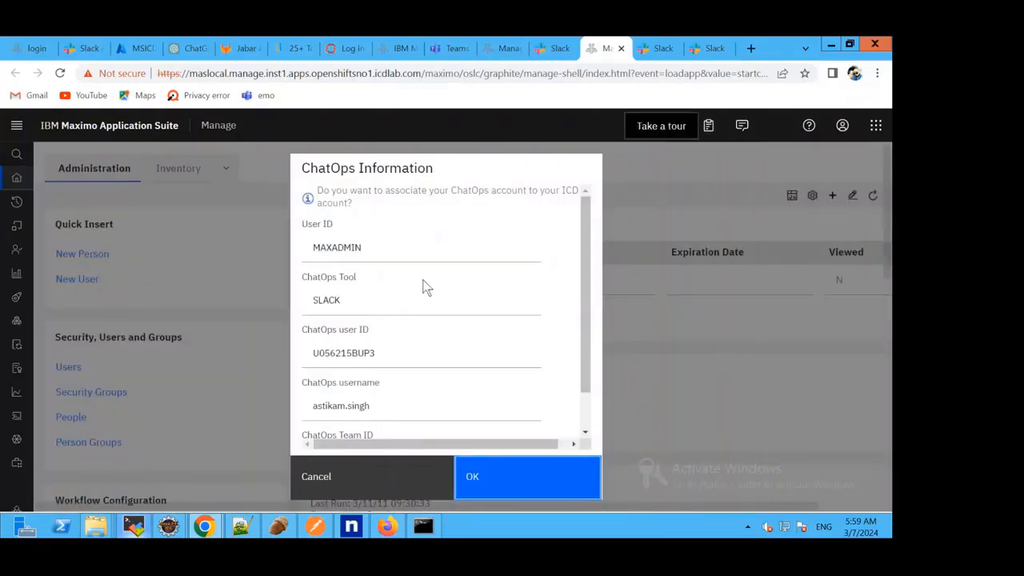
scroll(426, 288, "down", 1)
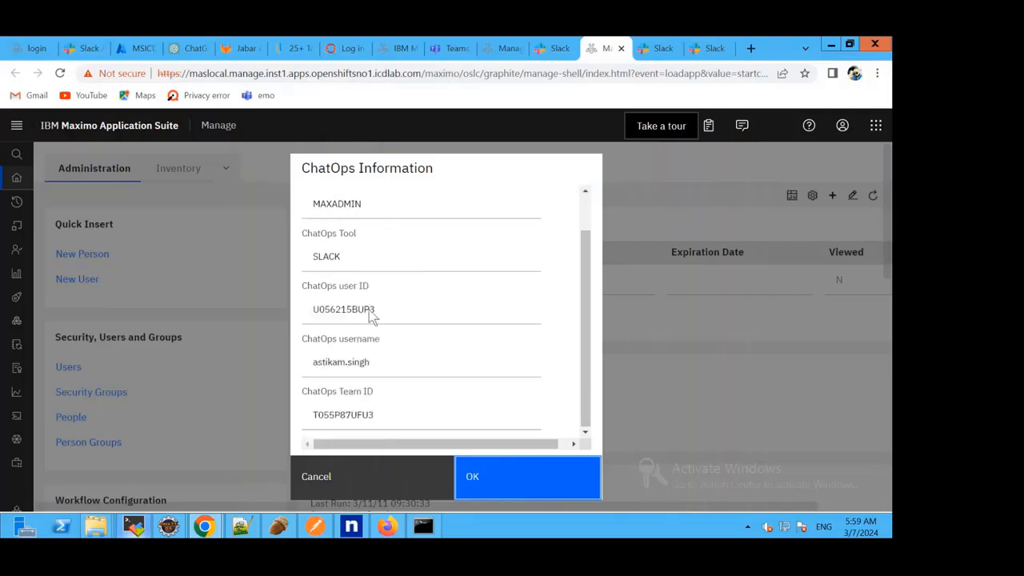
scroll(462, 325, "up", 1)
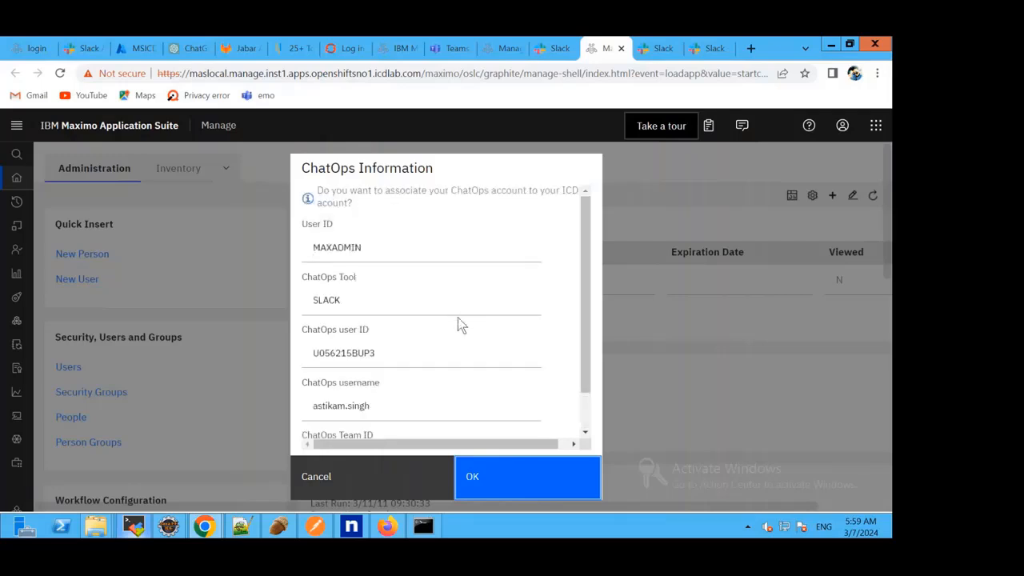
left_click(494, 481)
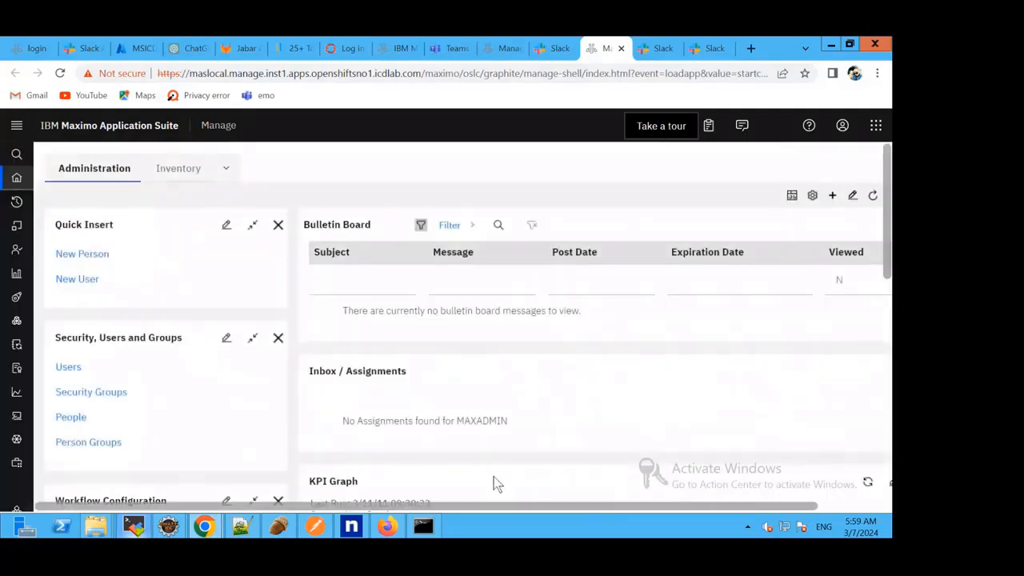
Return to Slack's incident_1001_05 channel and send the /icdupdateticket 1155 command again to open the ticket's update form.
left_click(556, 48)
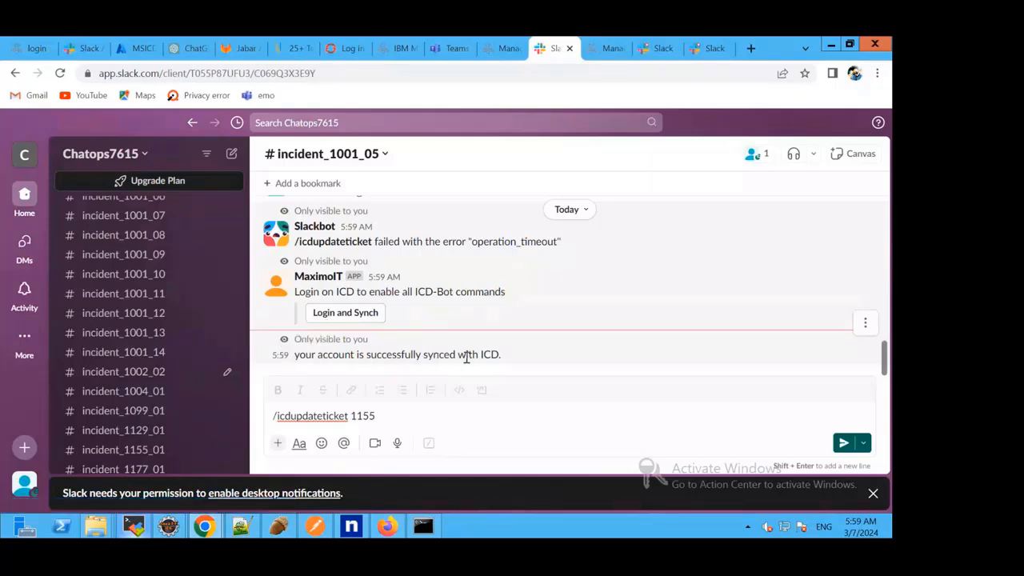
left_click(411, 418)
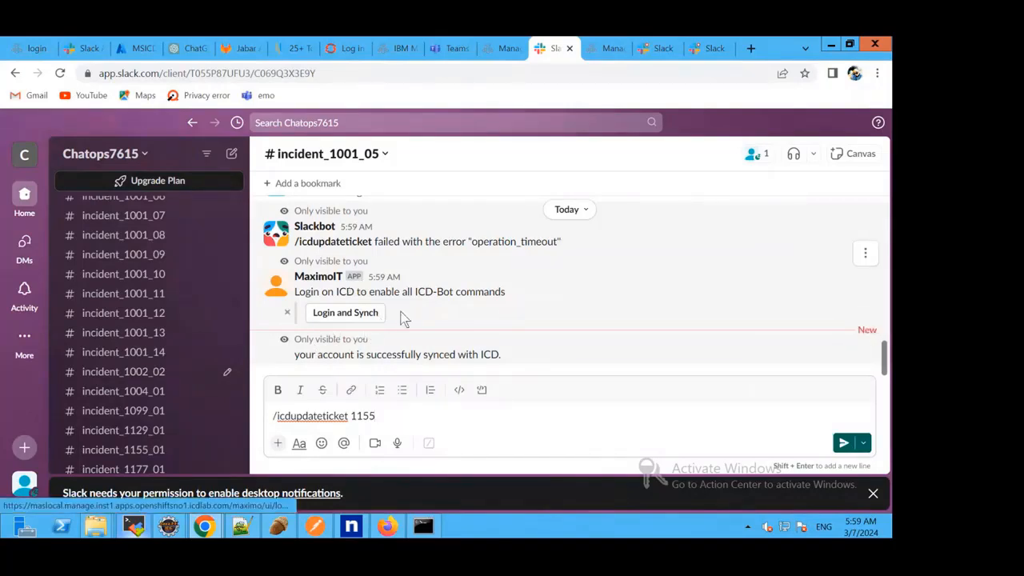
left_click(843, 442)
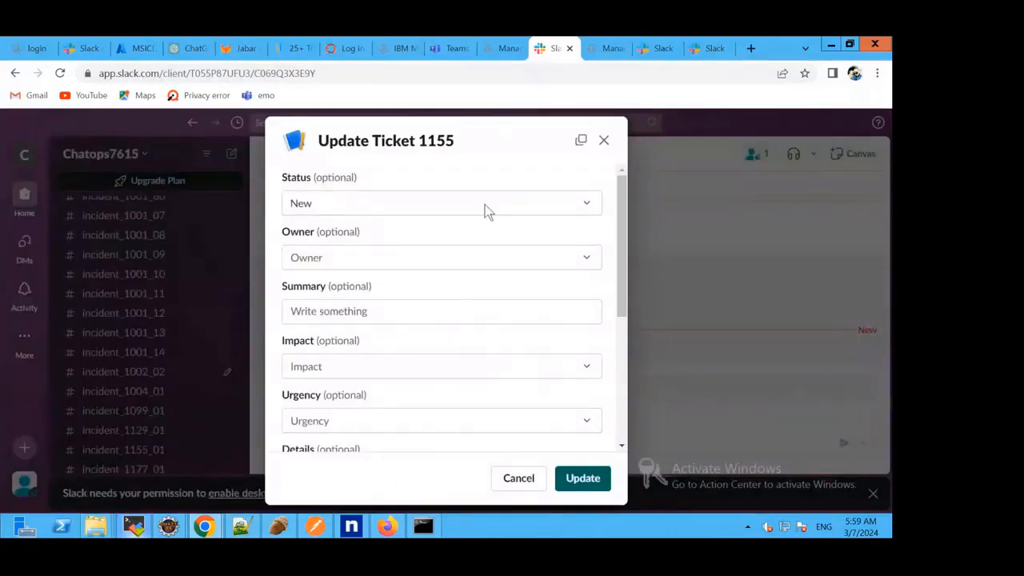
Set ticket 1155's status to Pending and its owner to MAXADMIN in the update form.
left_click(521, 200)
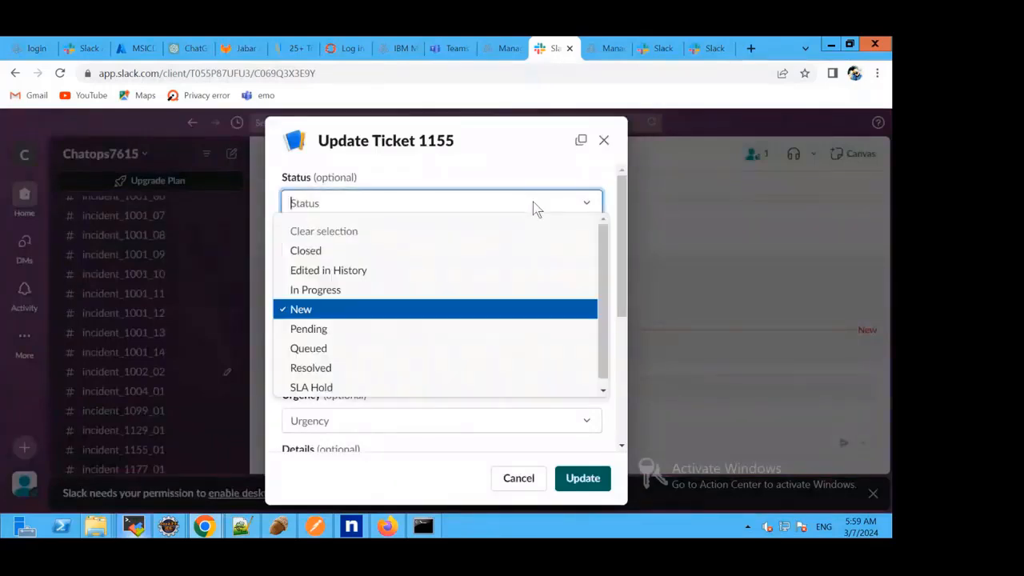
left_click(328, 337)
left_click(396, 257)
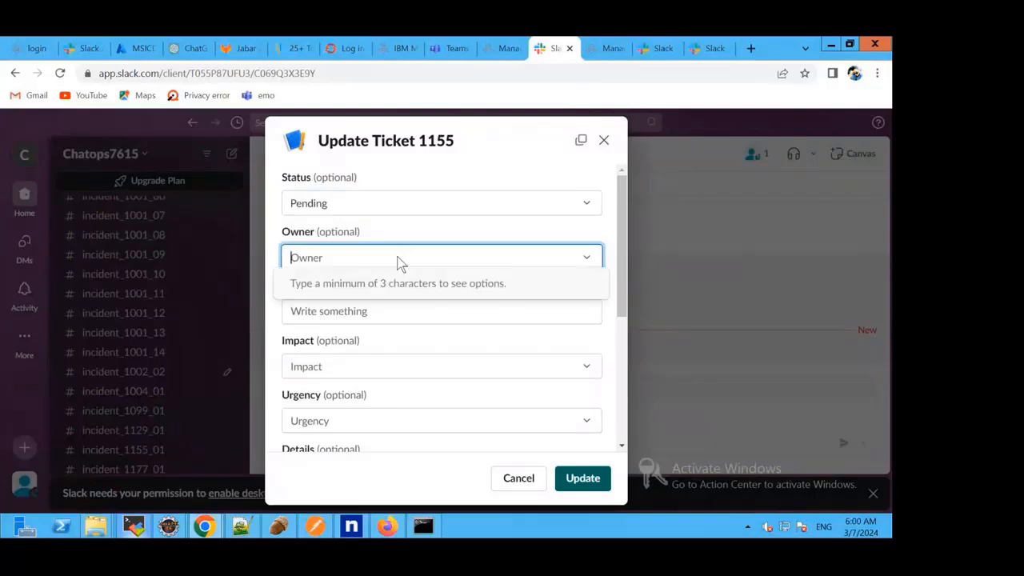
type("max")
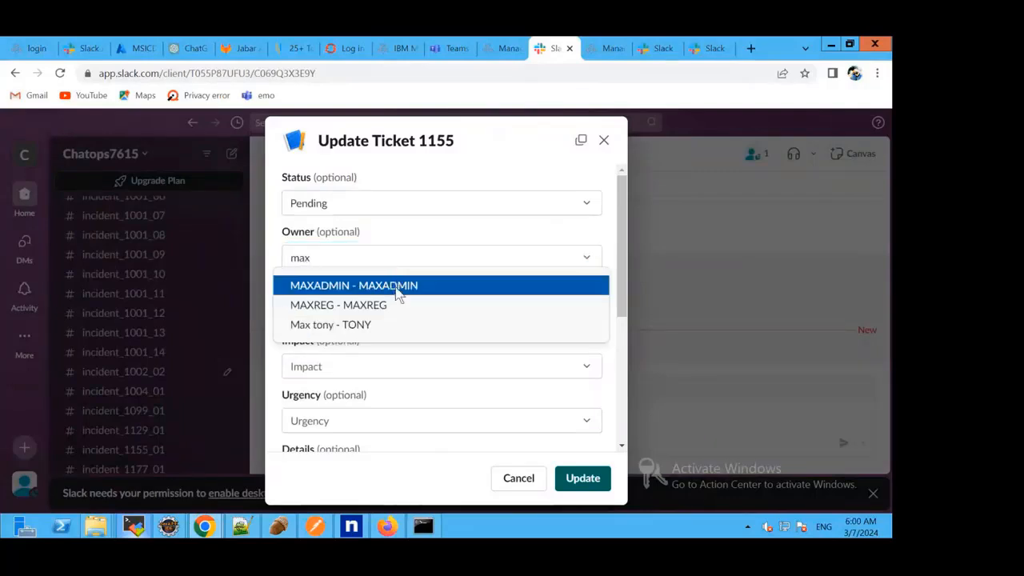
left_click(401, 286)
Fill in ticket 1155's summary in the update form as "summary demo".
left_click(392, 307)
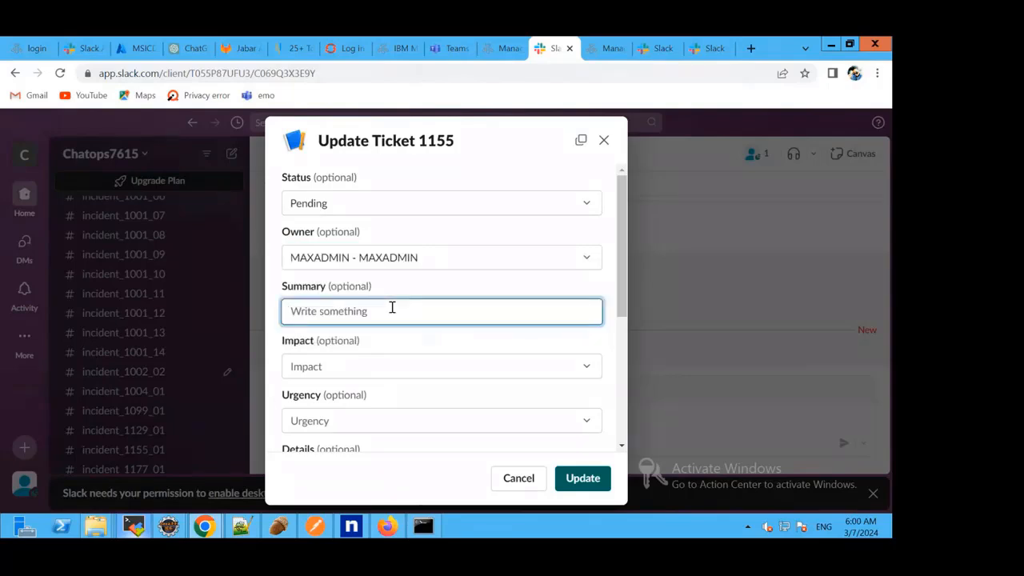
type("summary demo")
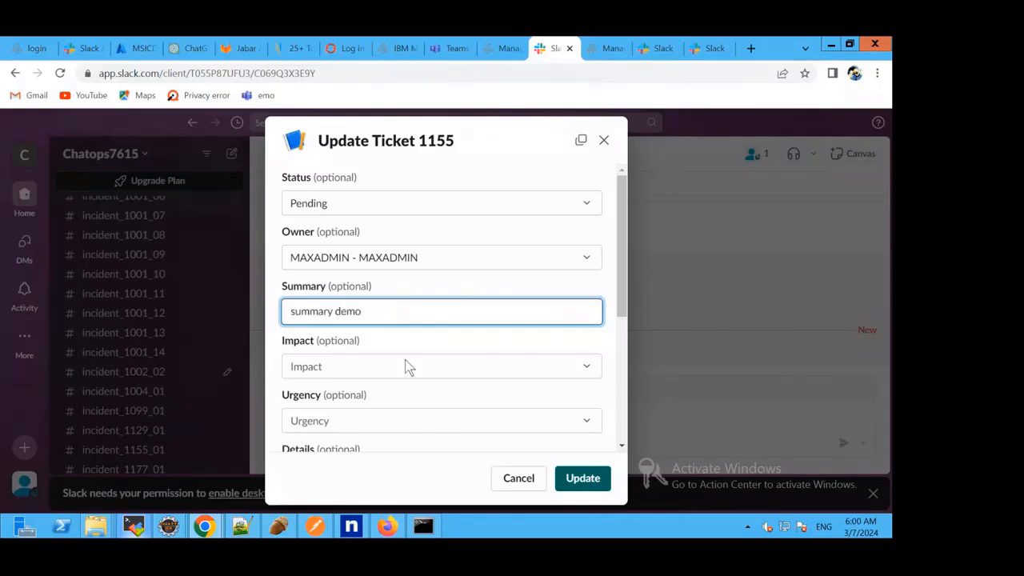
Set the ticket's impact to Medium and urgency to Planning, and submit the update.
left_click(405, 366)
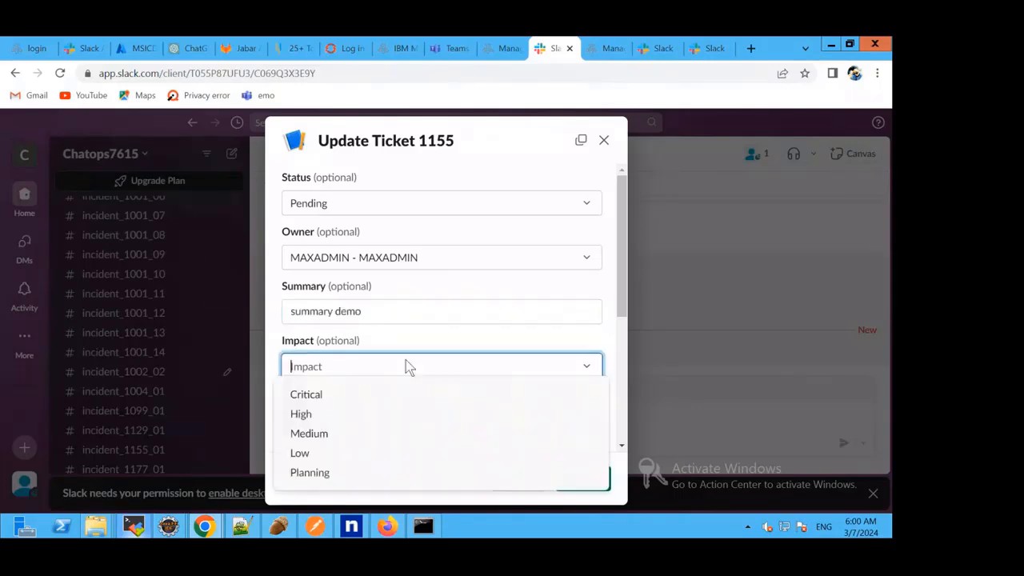
left_click(354, 432)
left_click(341, 424)
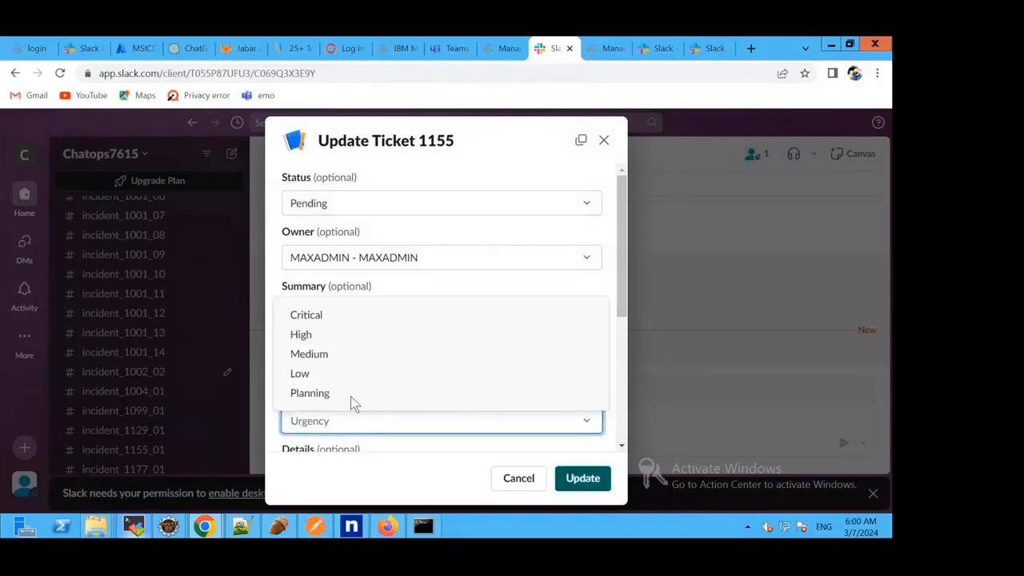
left_click(351, 395)
scroll(521, 412, "down", 1)
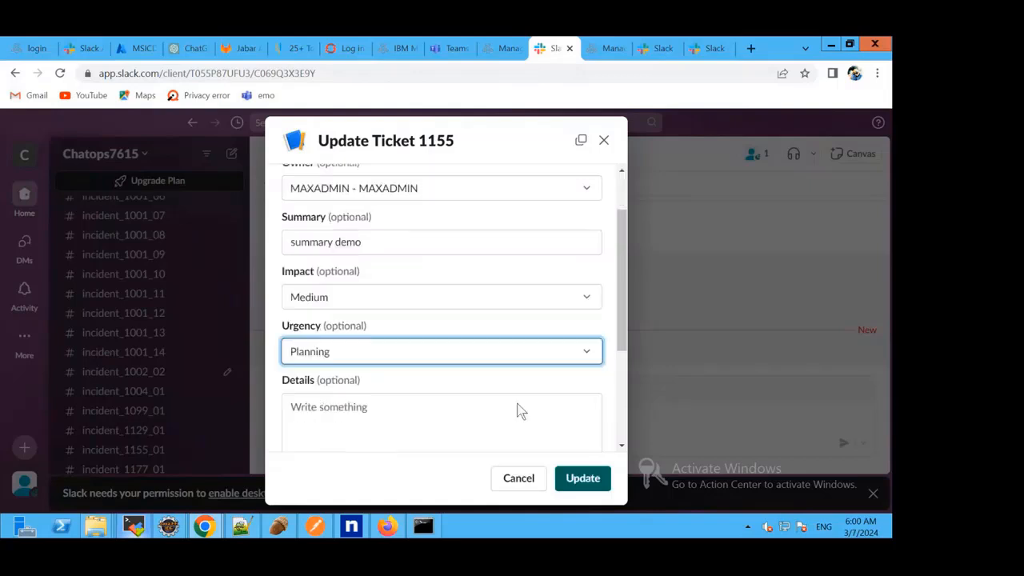
left_click(580, 479)
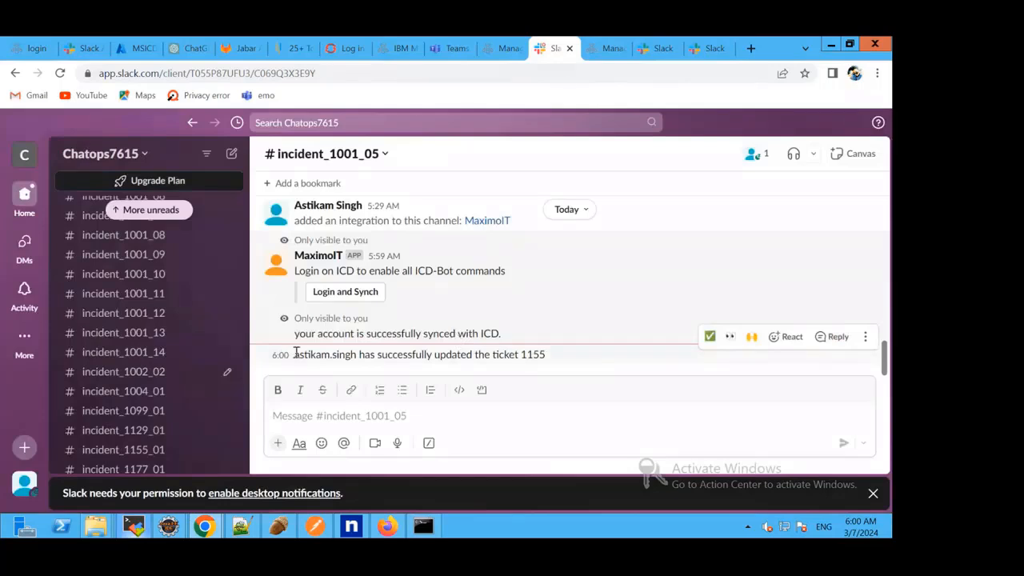
left_click_drag(295, 355, 560, 360)
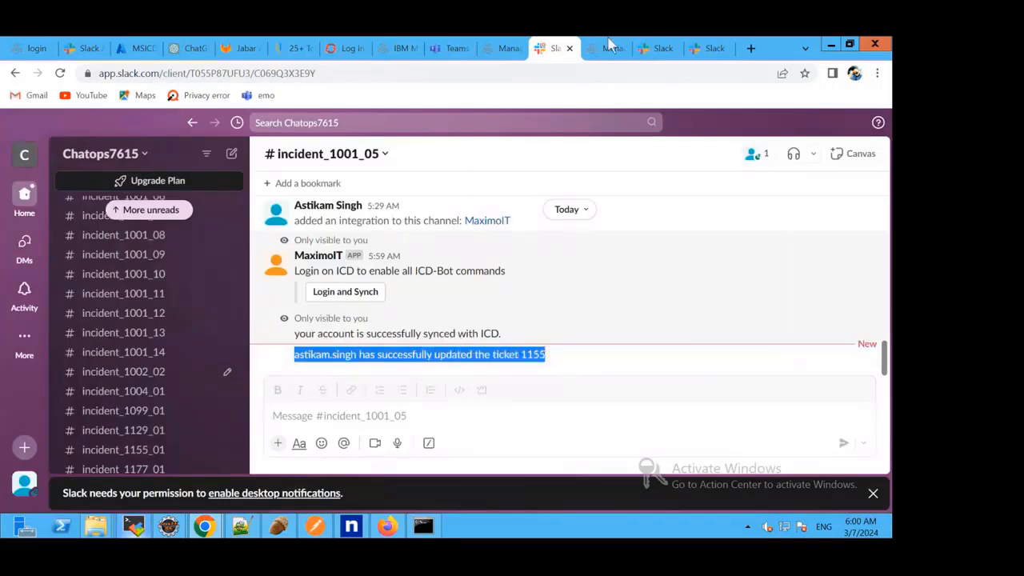
Switch to Maximo Manage and open the Incidents application from the recent applications.
left_click(496, 48)
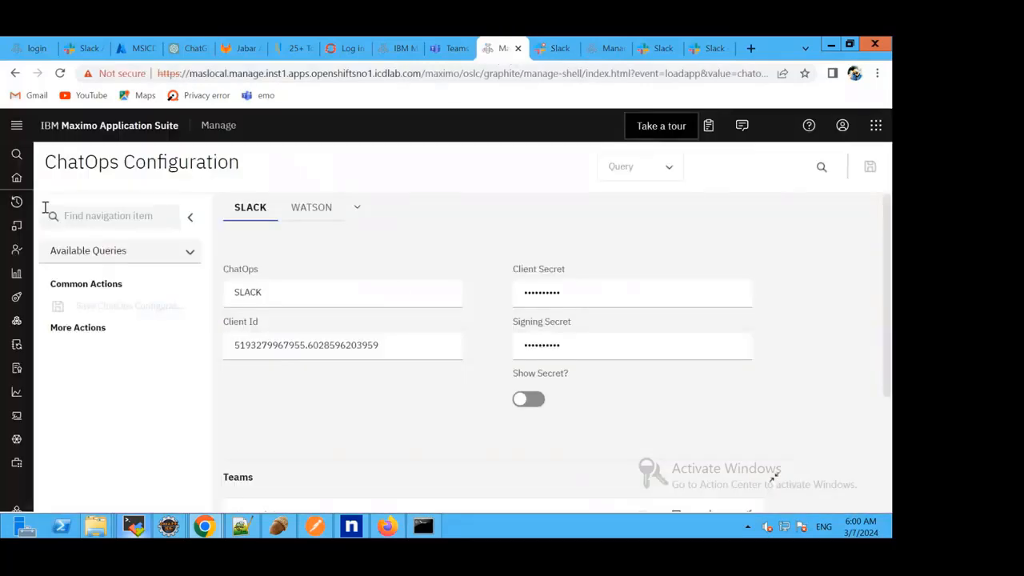
mouse_move(19, 199)
left_click(64, 248)
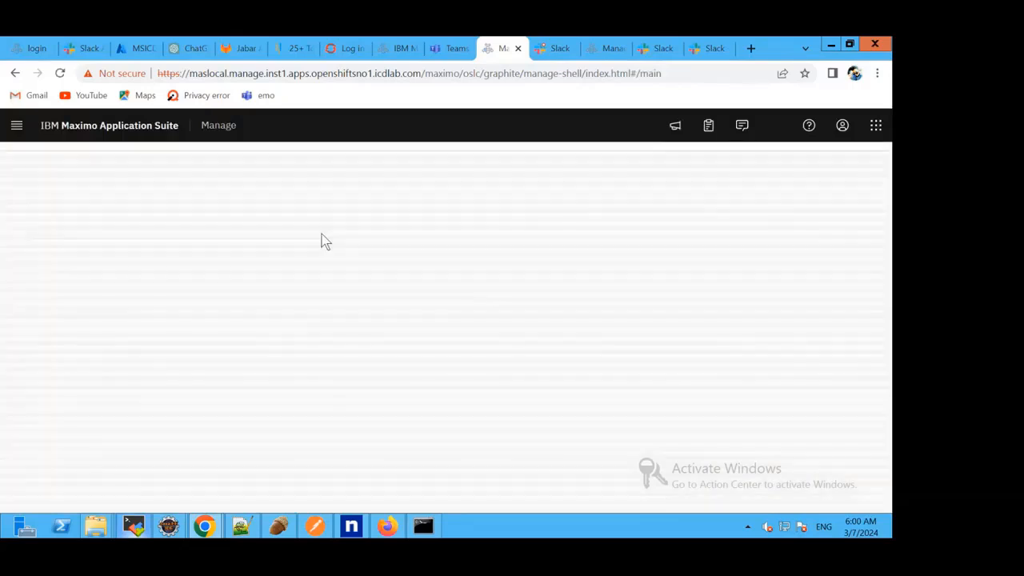
left_click(60, 201)
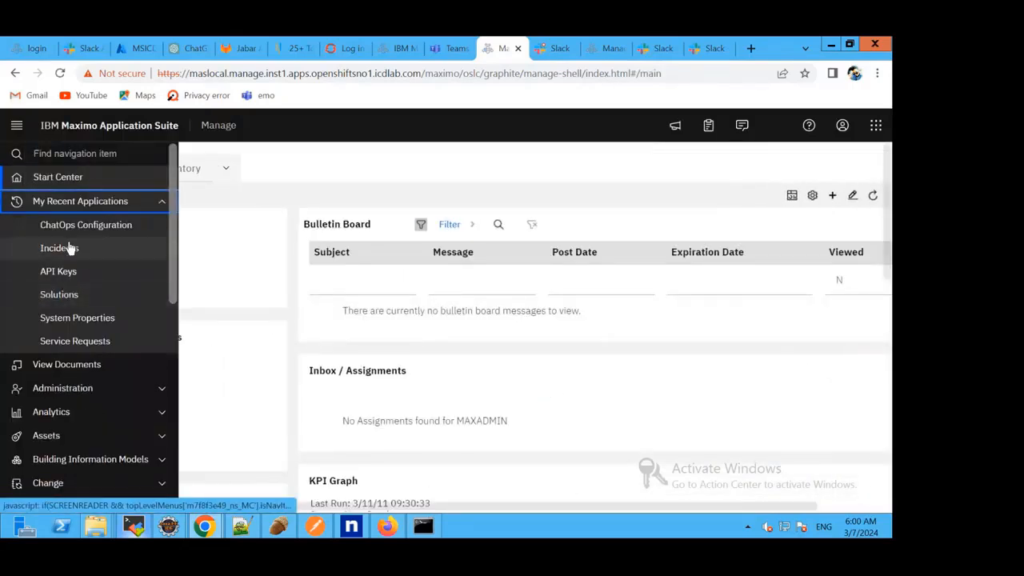
left_click(71, 249)
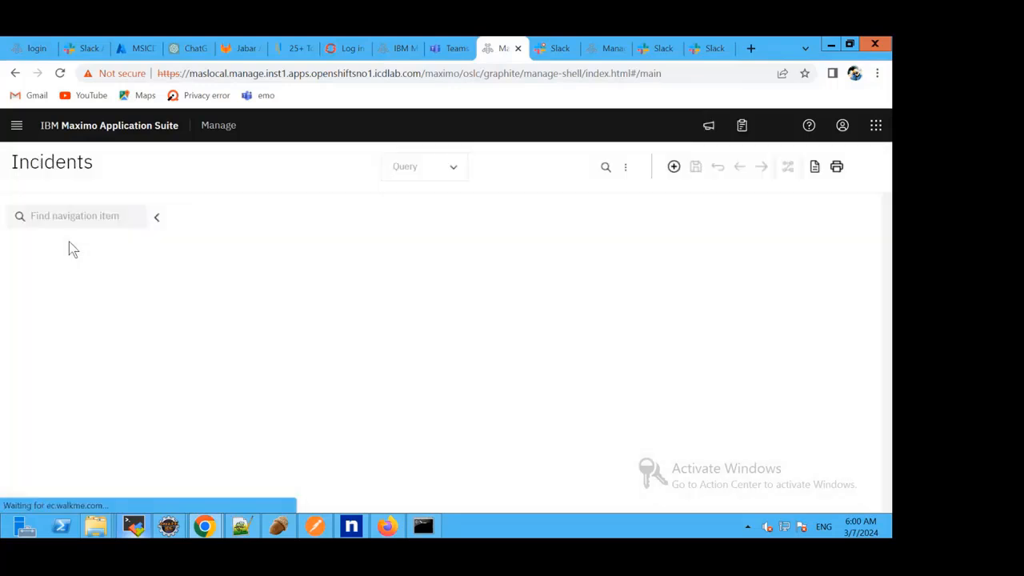
Search for incident 1155 and open its record to check the owner, status and summary.
left_click(304, 309)
type("115")
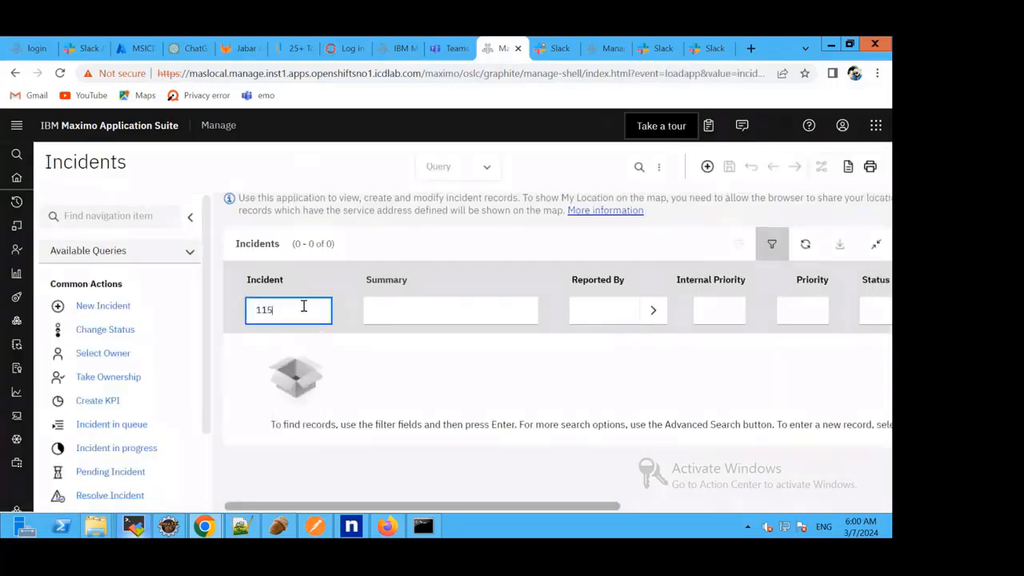
type("5")
key("Return")
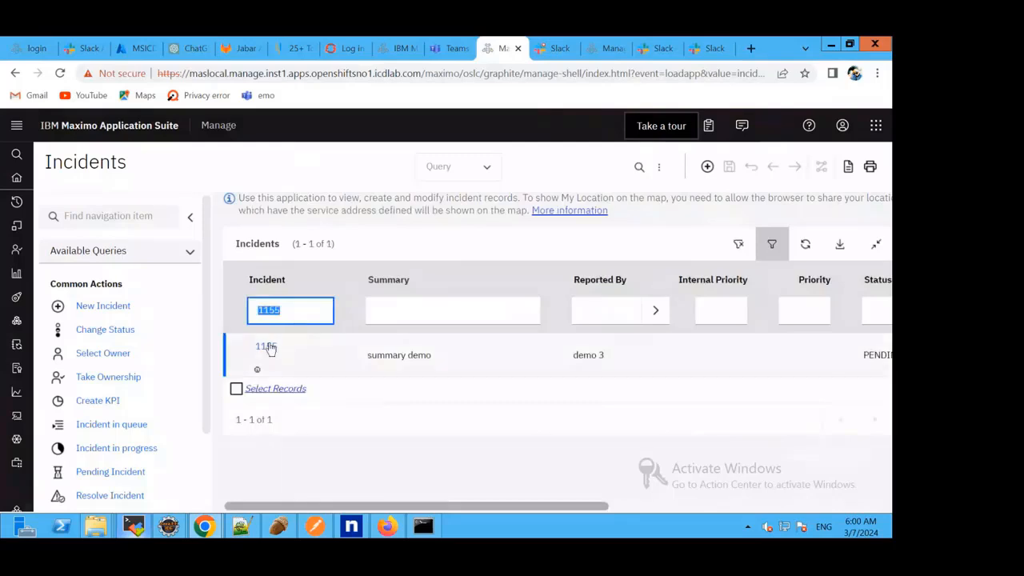
left_click(267, 346)
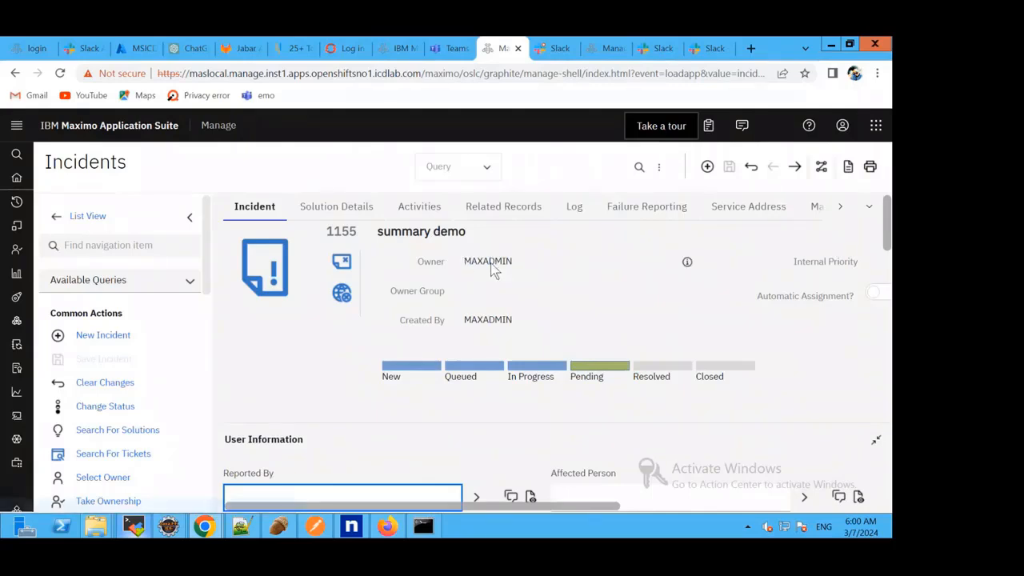
scroll(389, 376, "down", 1)
scroll(354, 388, "down", 1)
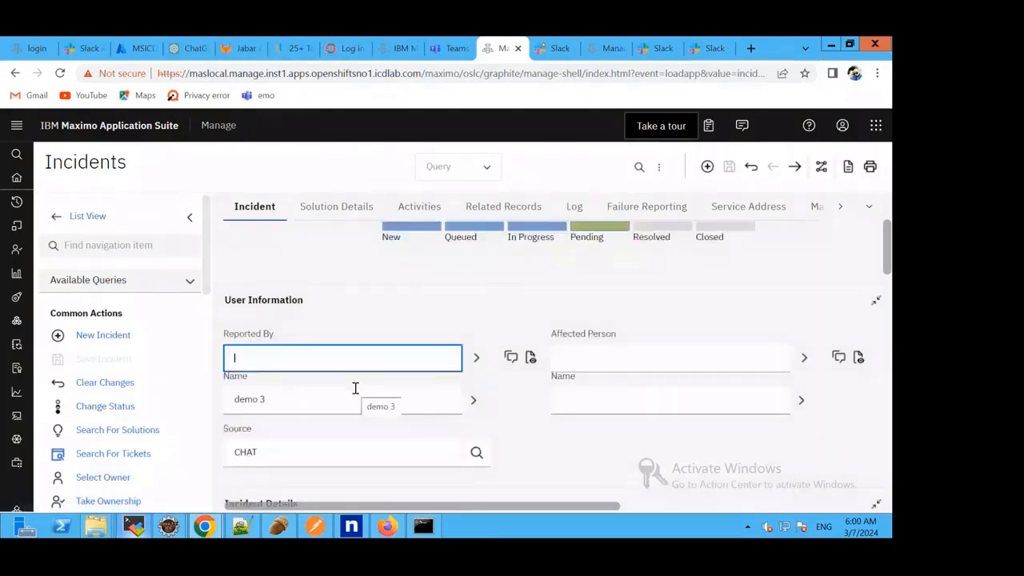
scroll(354, 389, "down", 2)
left_click_drag(238, 421, 312, 424)
left_click(448, 334)
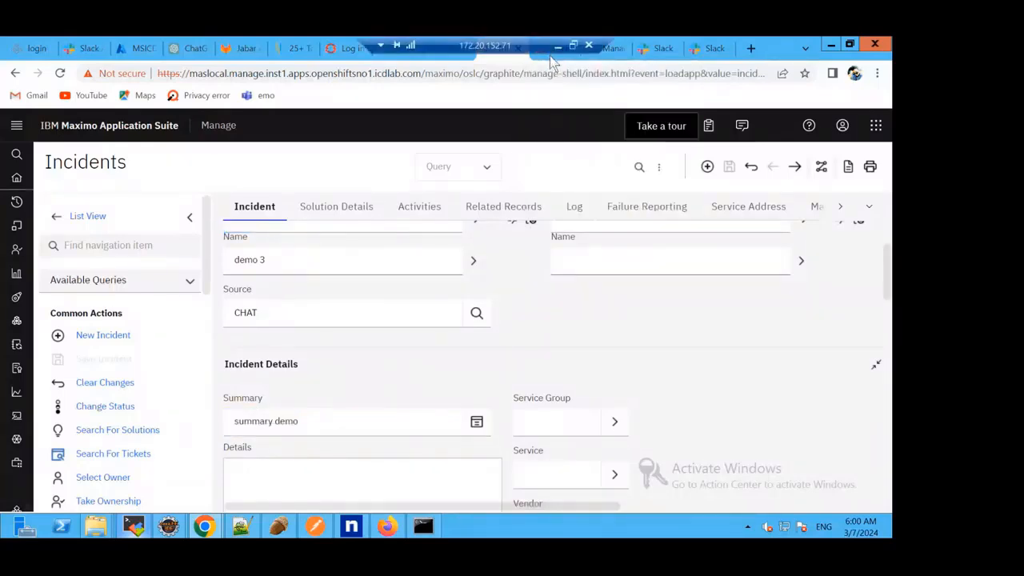
Switch back to Slack's incident_1001_05 channel and send the /icdsearchsolution command.
left_click(551, 56)
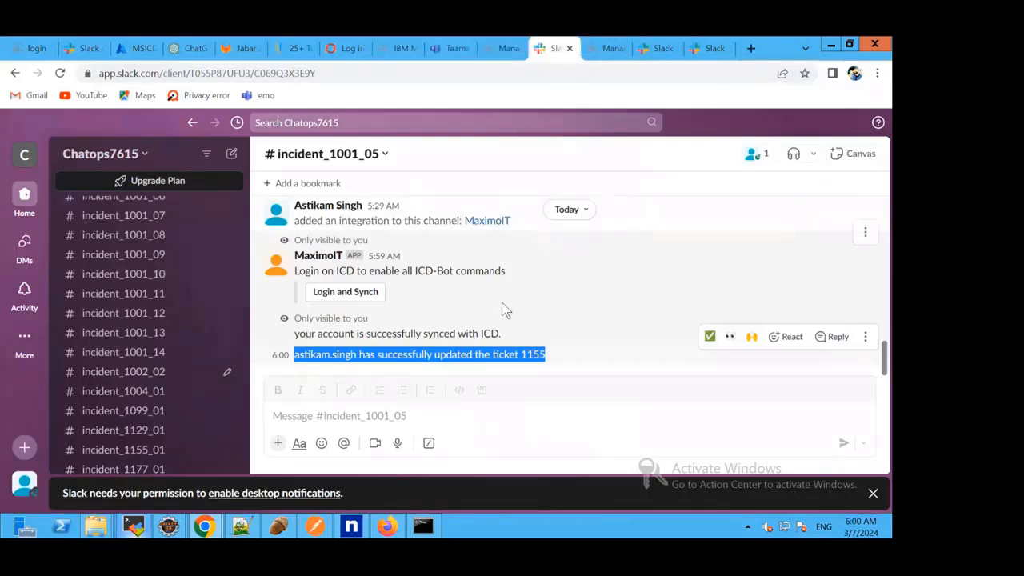
left_click(420, 420)
type("/ic")
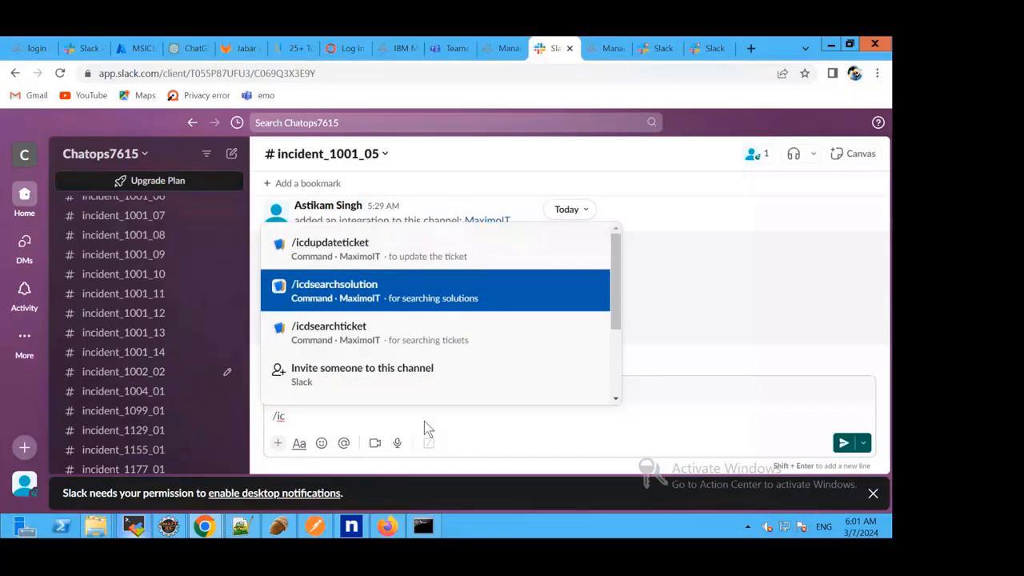
key("Return")
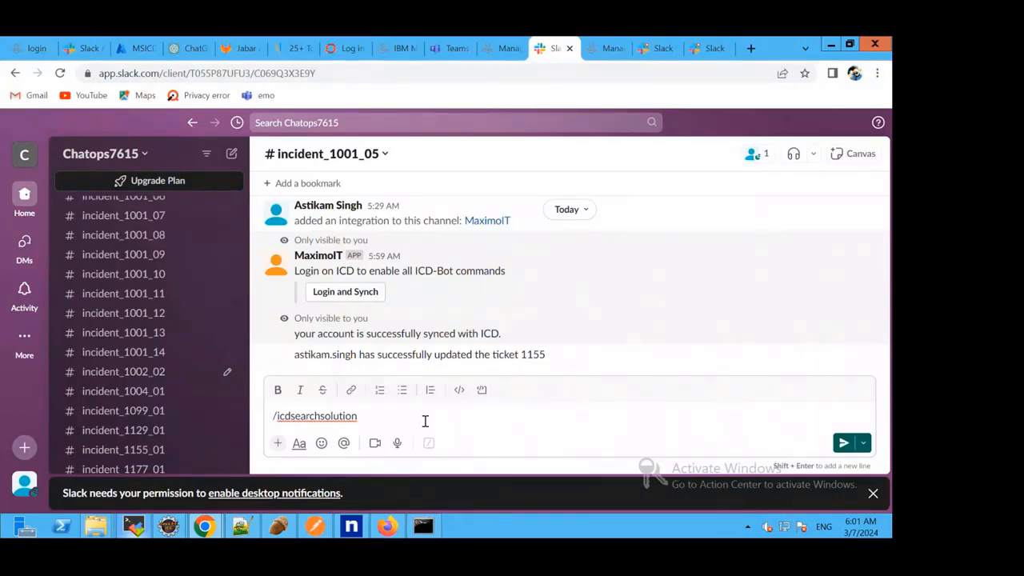
key("Return")
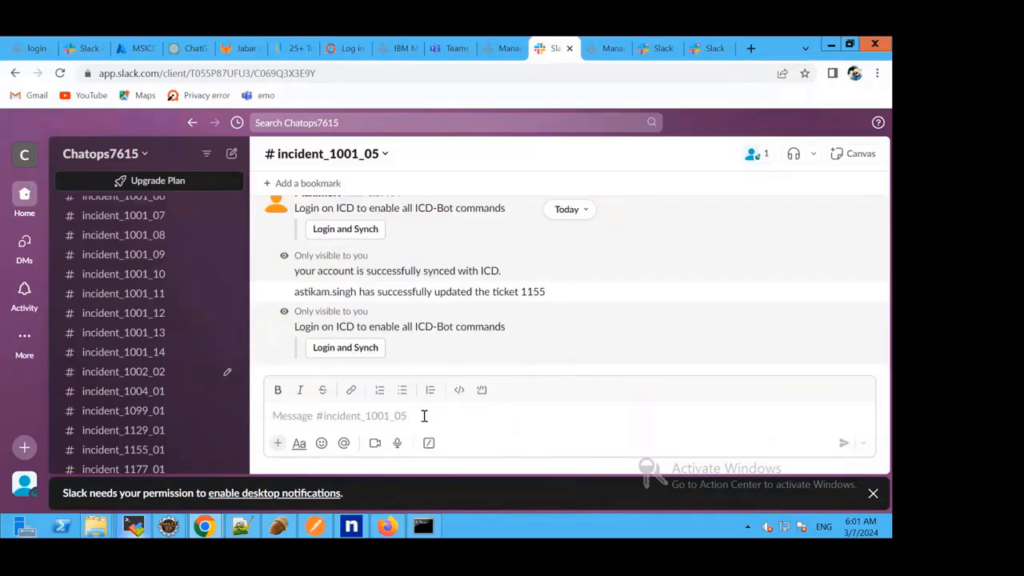
Log in and synch through MaximoIT, associate the Slack ChatOps account with the MAXADMIN user, and return to Slack.
left_click(338, 348)
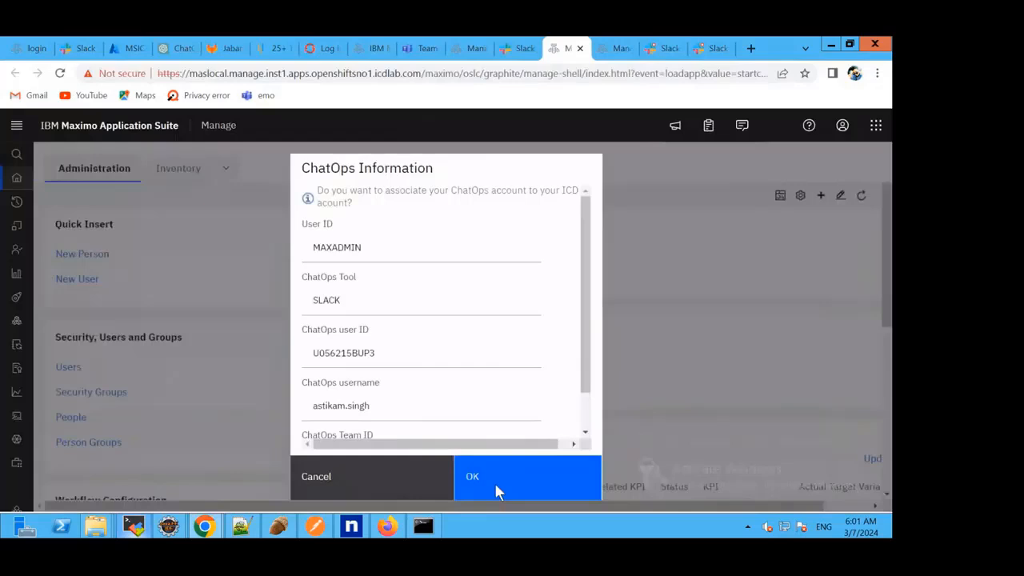
left_click(494, 480)
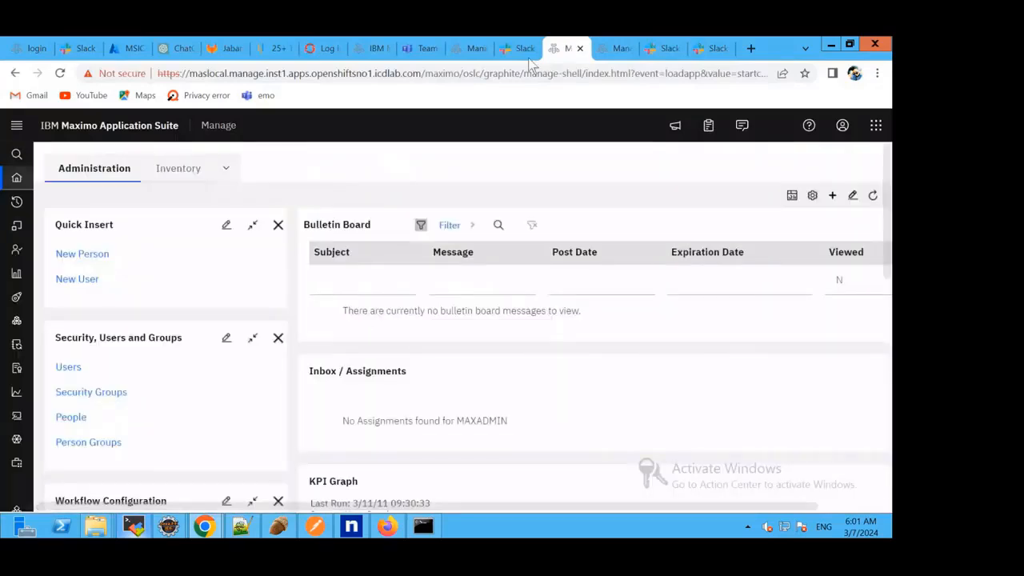
left_click(522, 53)
Send the /icdsearchsolution command again in the incident_1001_05 channel to list the solutions.
left_click(423, 420)
type("/")
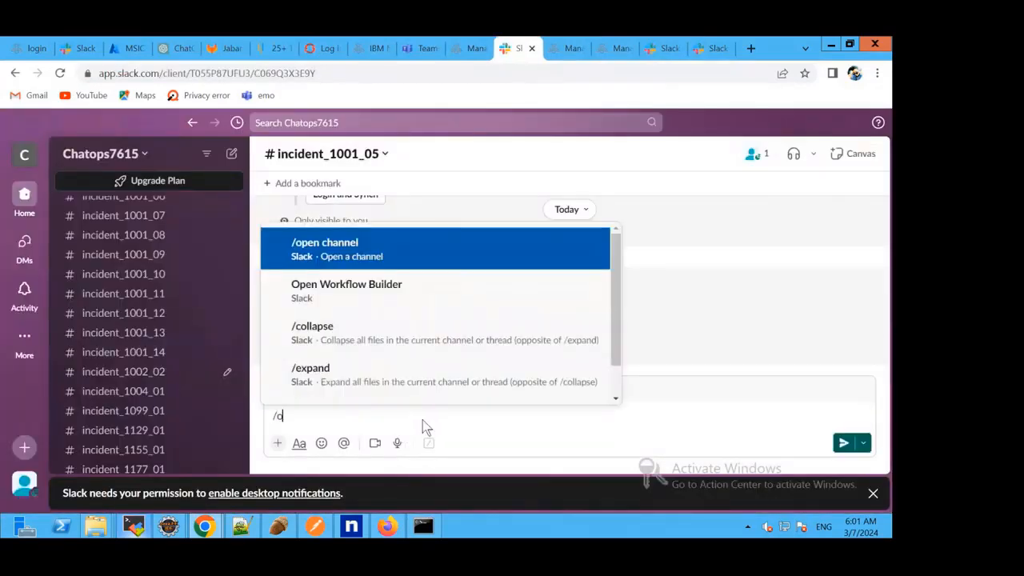
type("i")
key("Down")
key("Return")
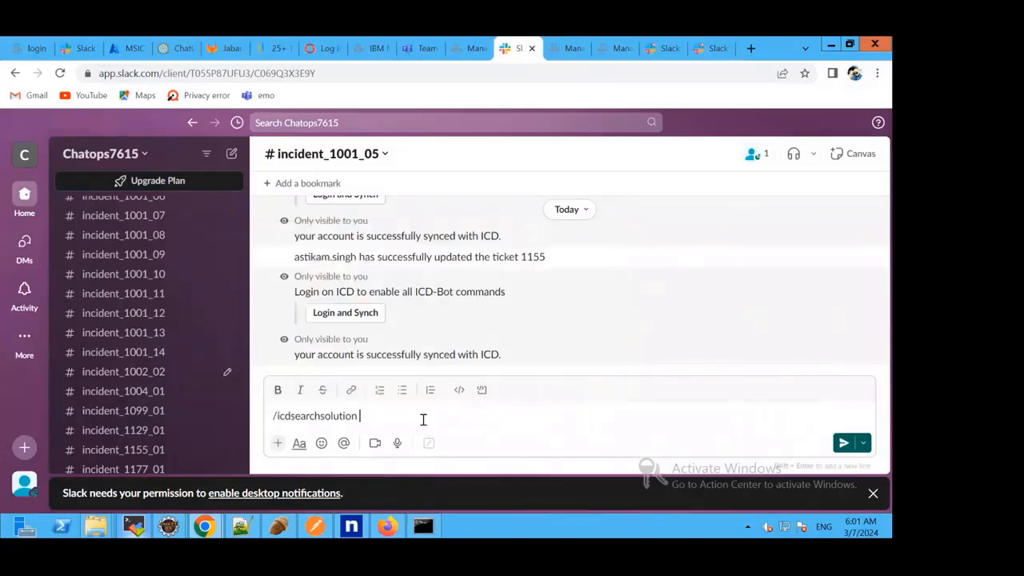
key("Return")
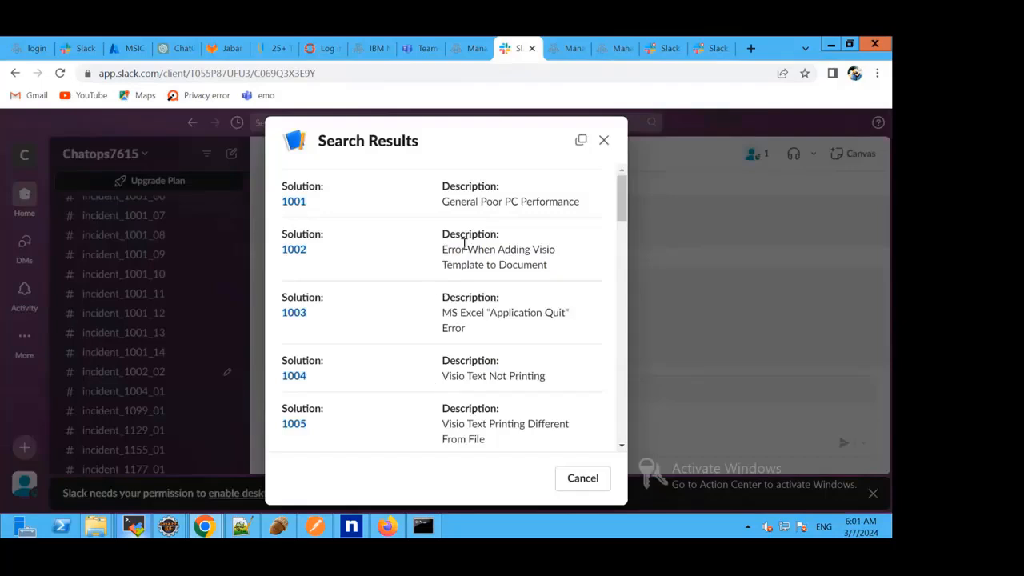
Open solution 1009 from the search results to review its details, closing the record and the results when done.
scroll(462, 236, "down", 3)
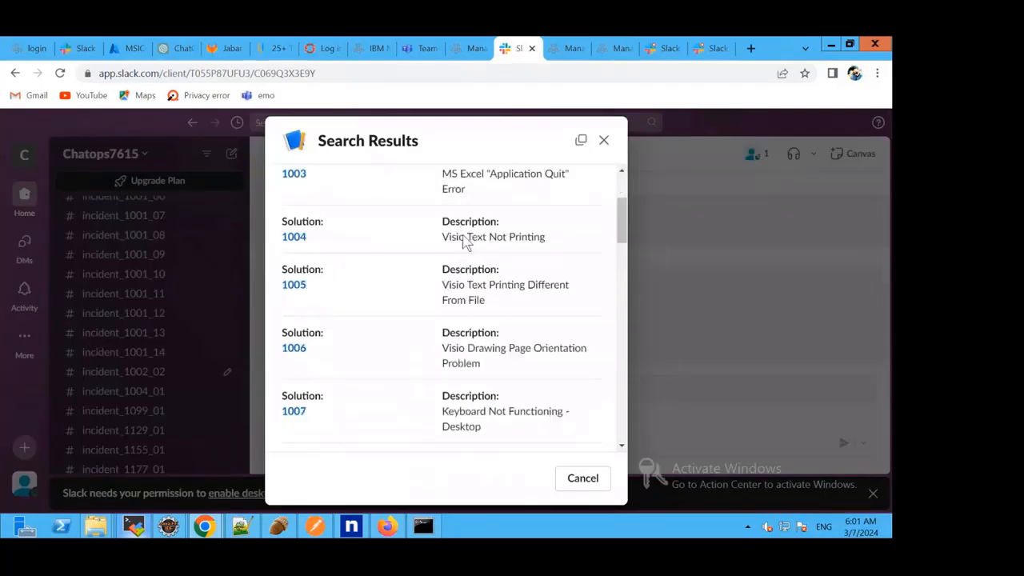
scroll(462, 240, "down", 6)
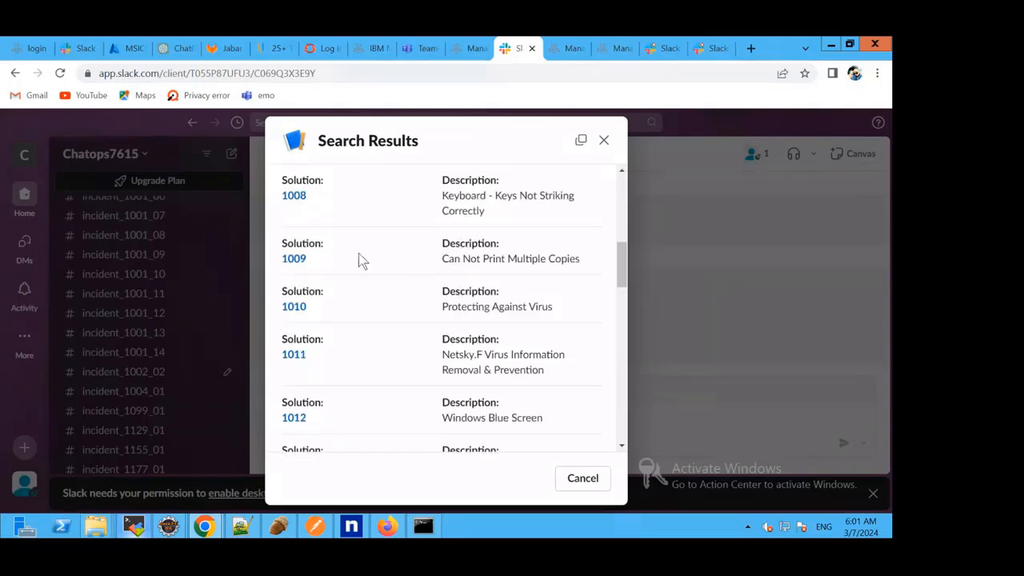
left_click(294, 259)
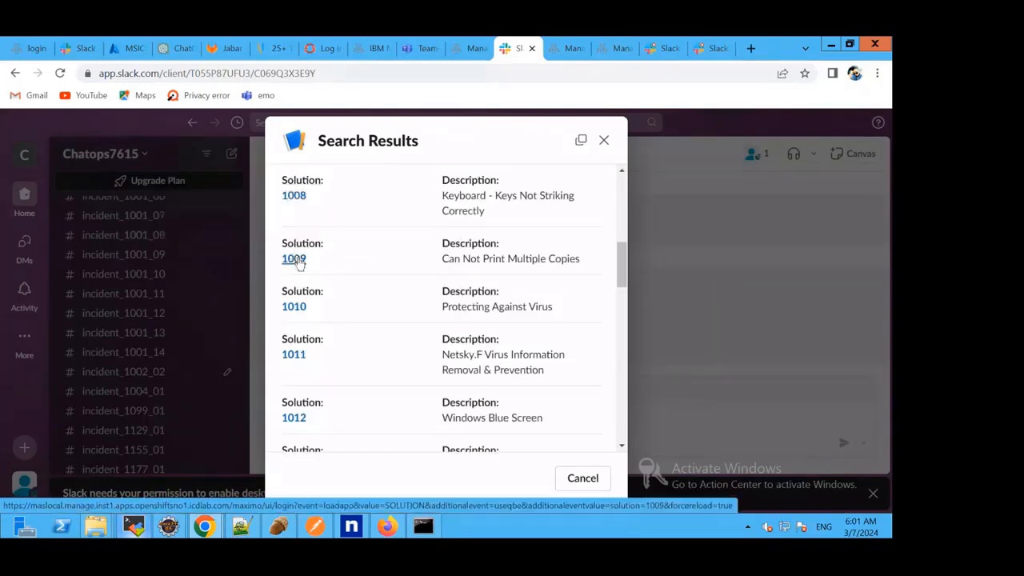
left_click(295, 259)
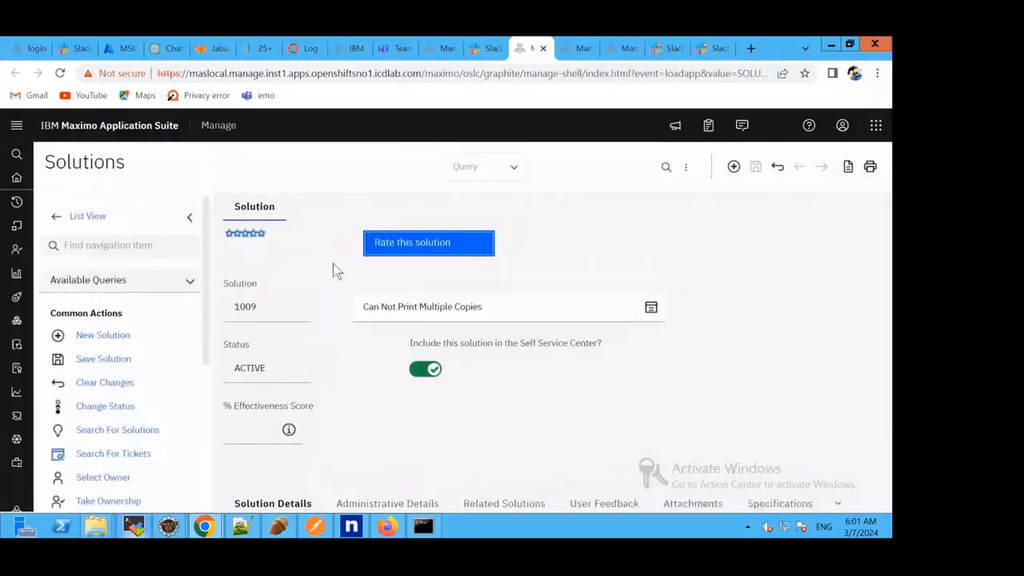
scroll(333, 263, "down", 3)
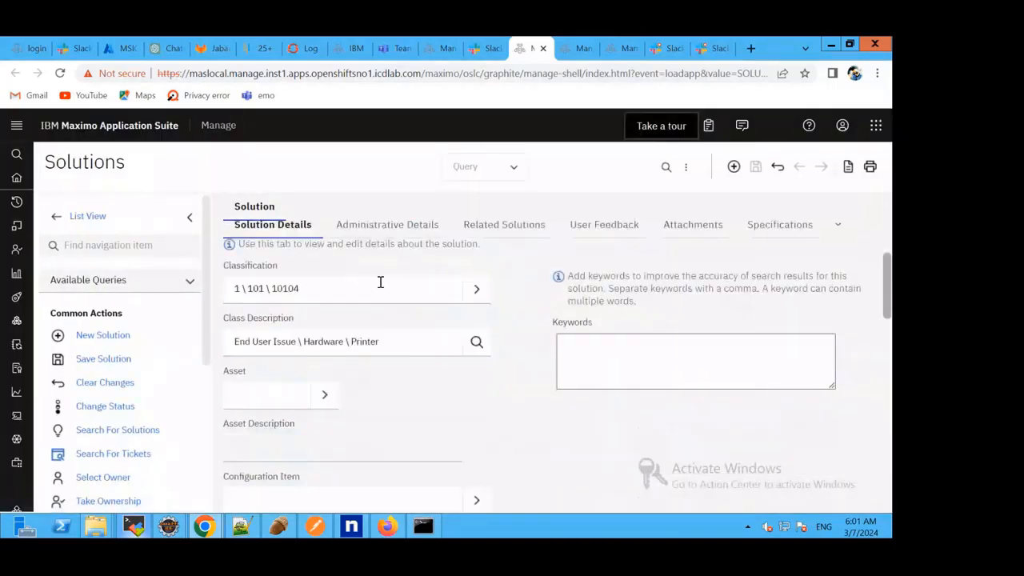
left_click(543, 49)
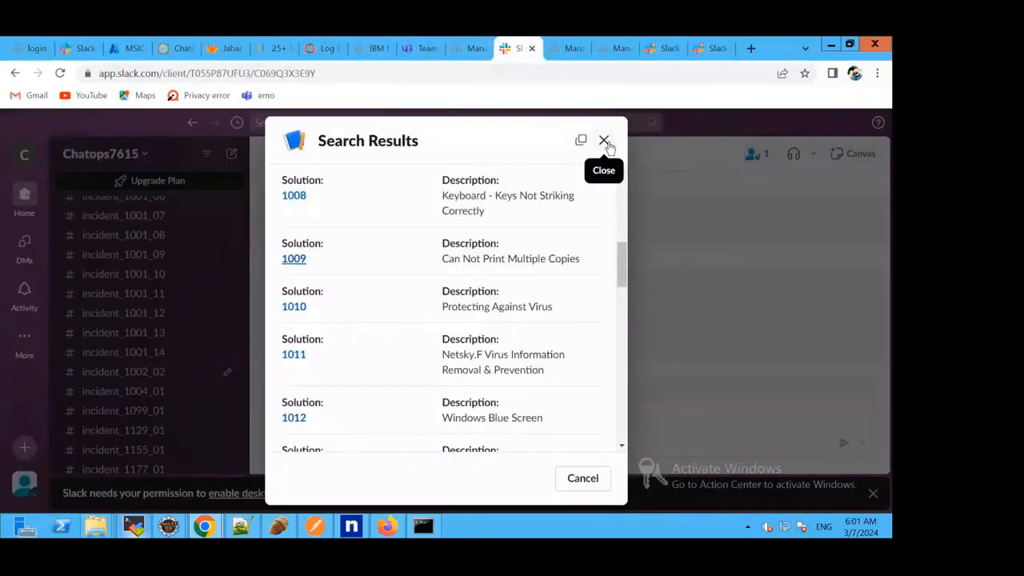
left_click(604, 141)
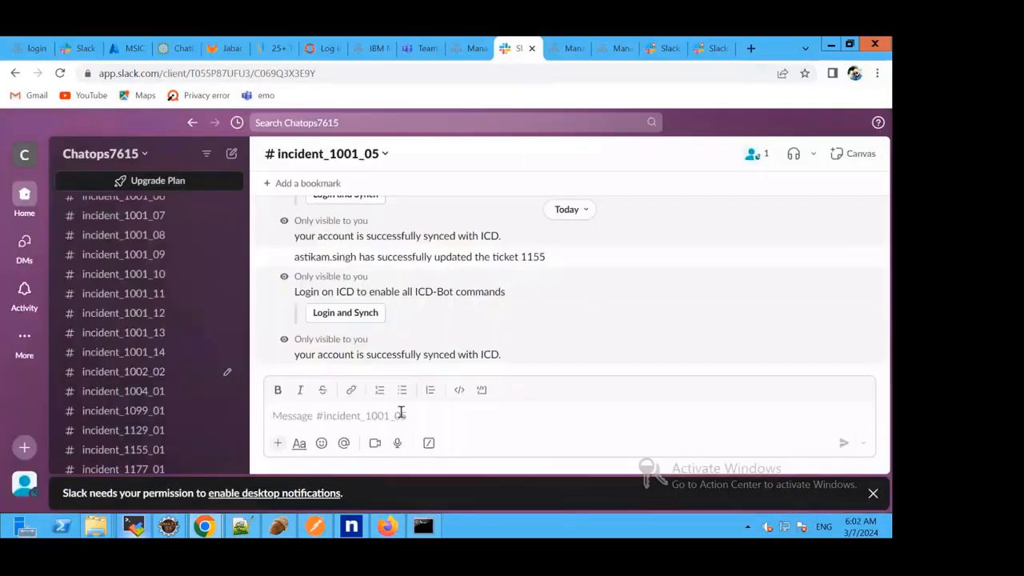
Send the /icdsearchticket command for ticket 1002 in the incident_1001_05 channel.
left_click(401, 414)
type("/icd")
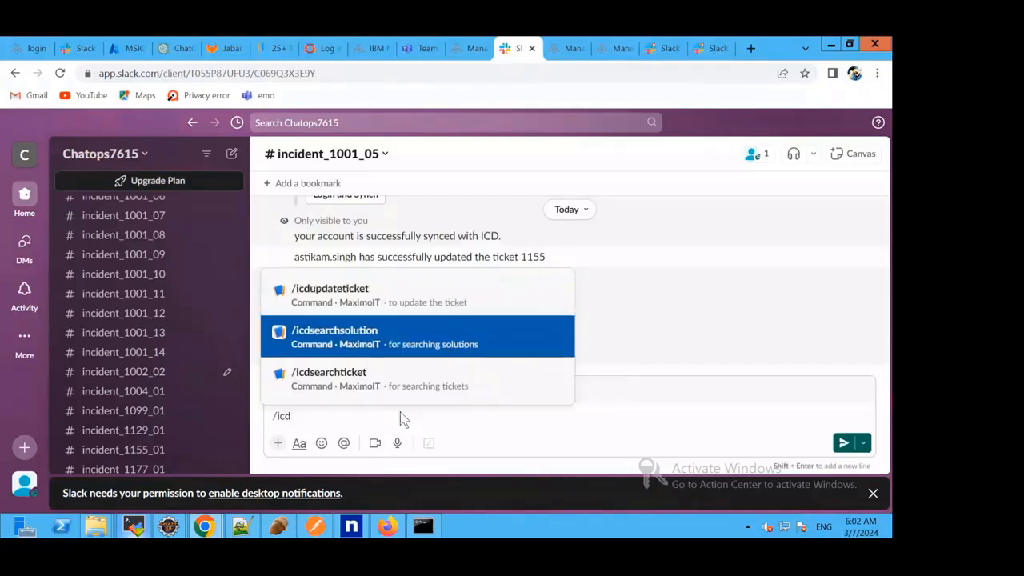
key("Down")
key("Return")
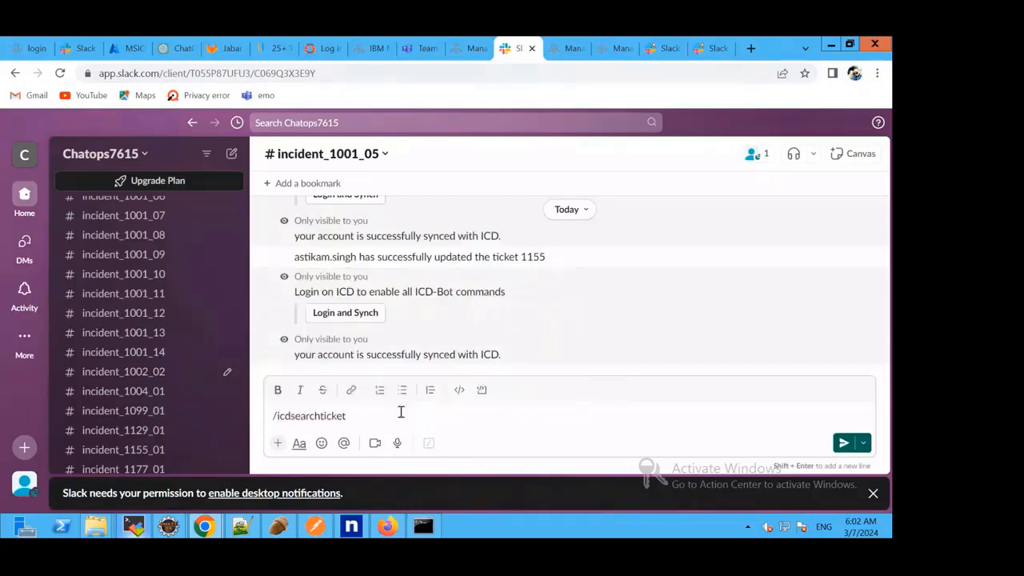
type("1002")
key("Return")
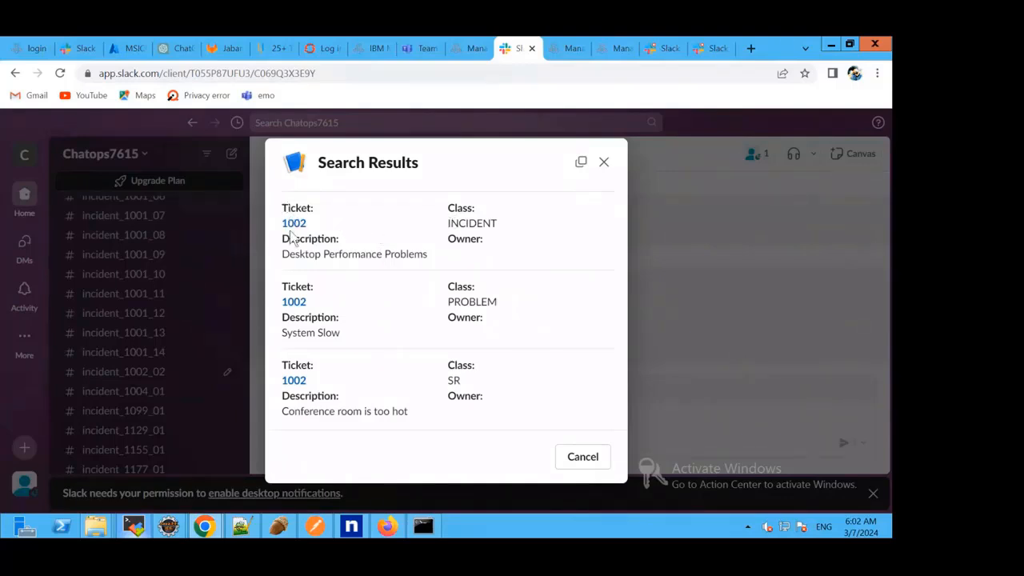
Open the incident-class ticket 1002 from the search results to review its record, return to Slack, and close the results.
left_click_drag(447, 224, 498, 225)
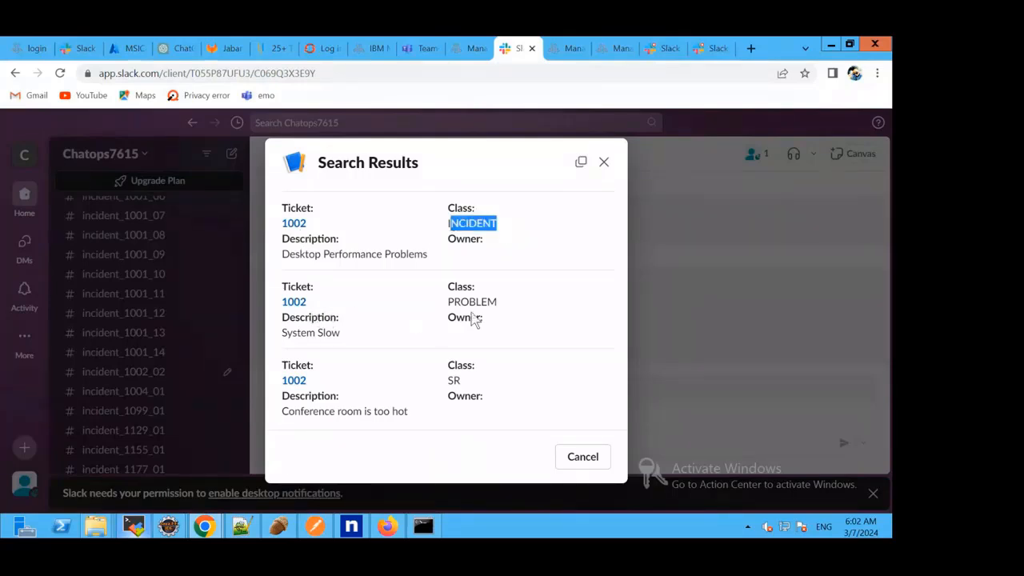
left_click(294, 224)
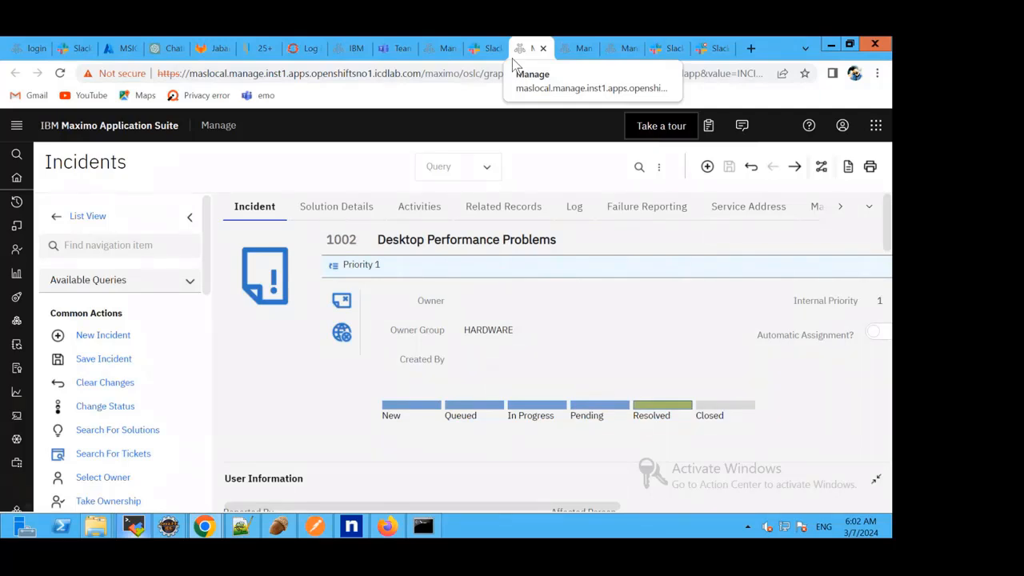
left_click(488, 49)
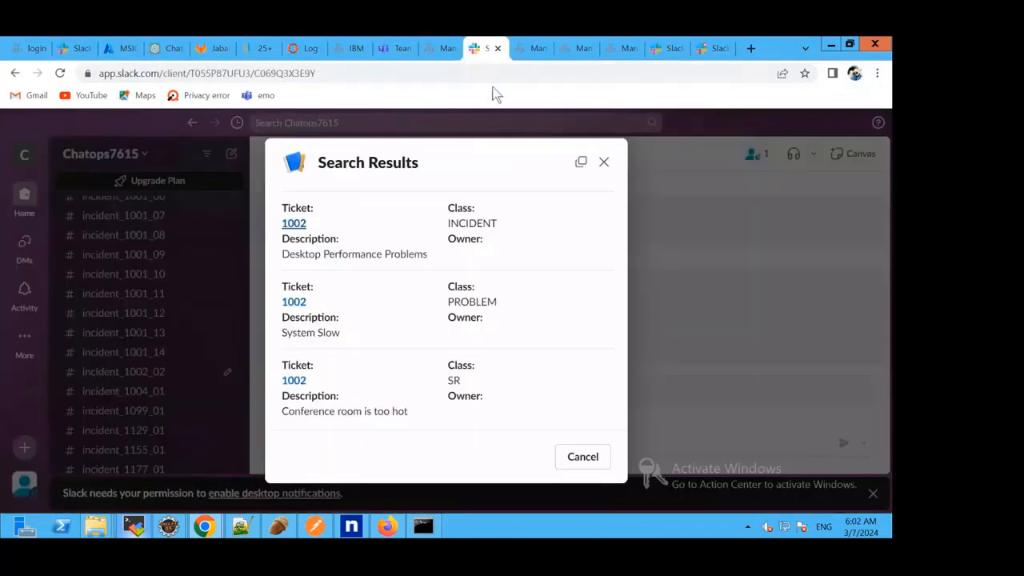
left_click(604, 164)
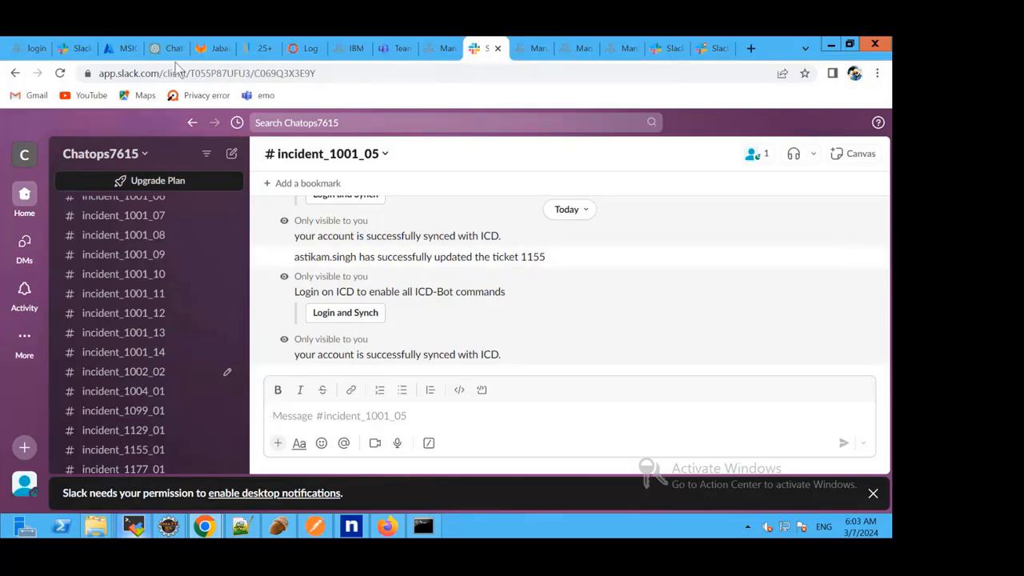
Switch to the MaximoIT app's slash commands on Slack API and review the /icdupdateticket command's settings, leaving without saving.
left_click(69, 50)
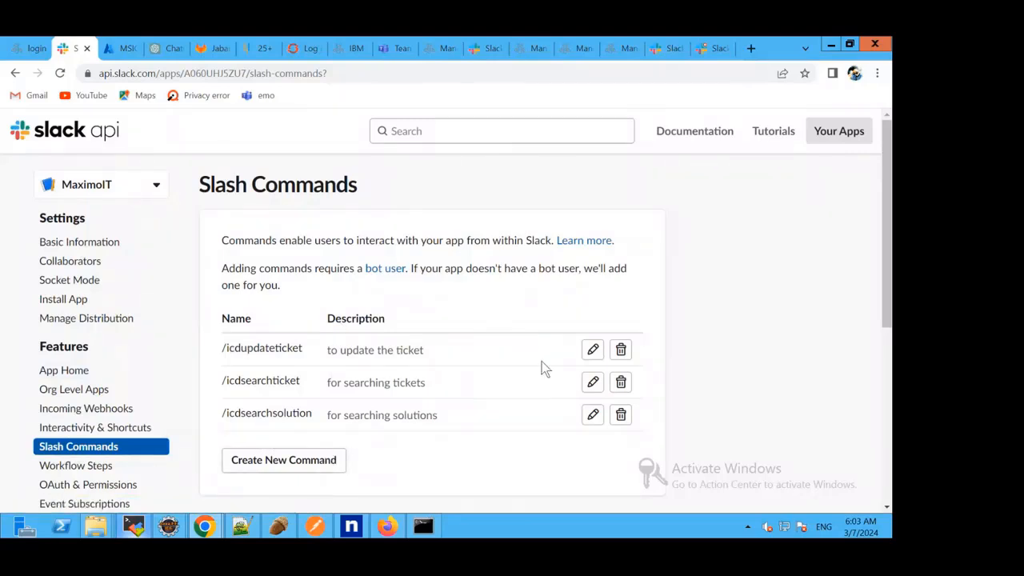
left_click(592, 350)
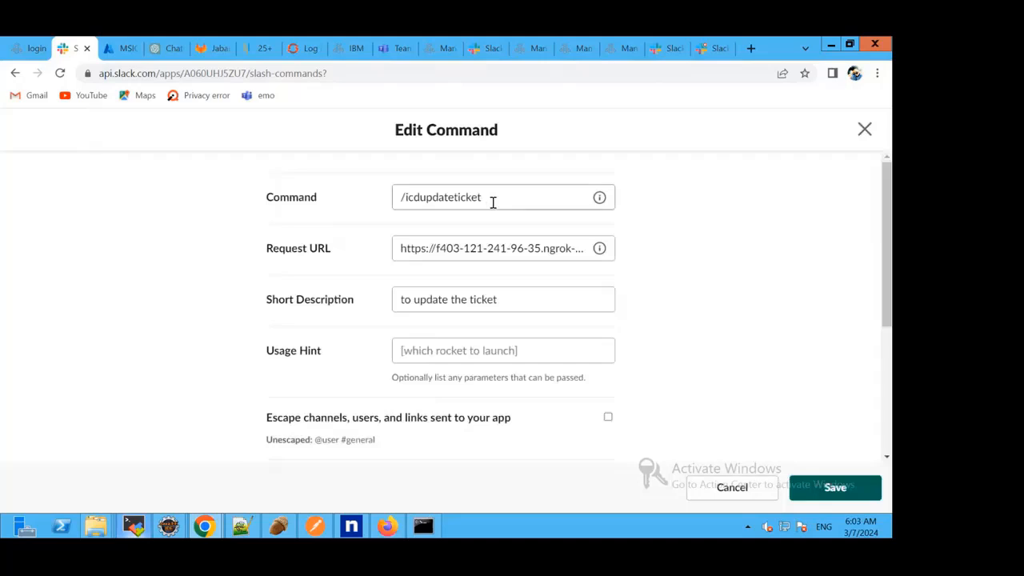
left_click(735, 488)
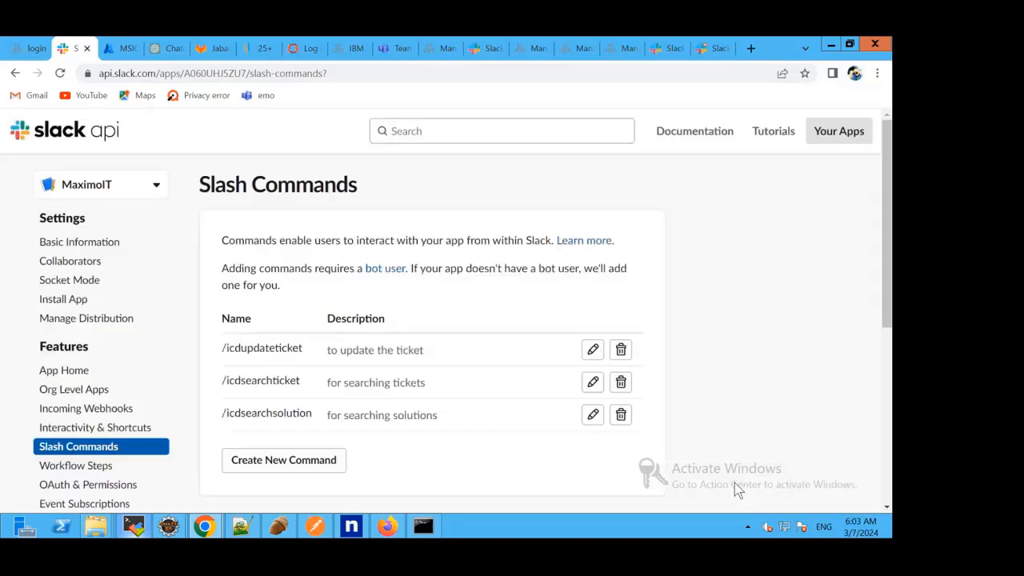